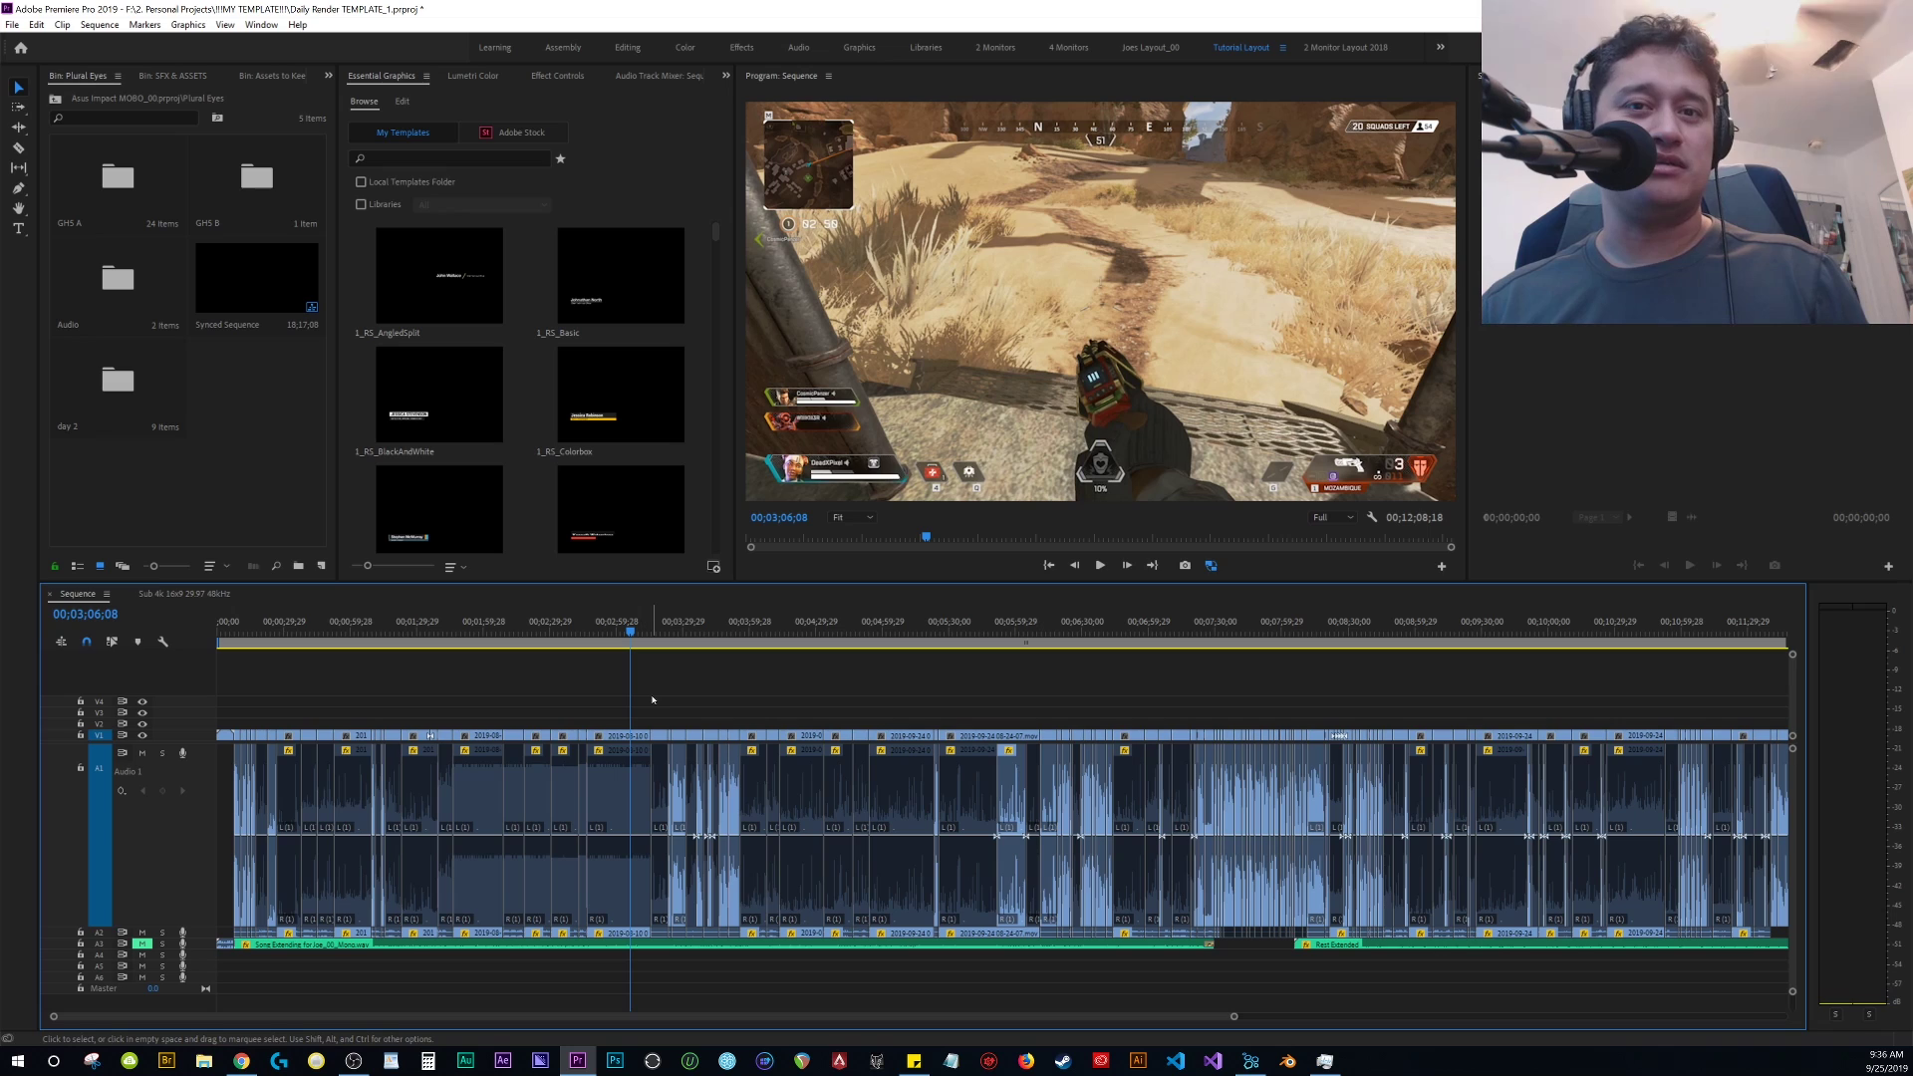
Normalize all peaks of the group of loud clips shortly after the playhead using the Audio Gain settings
drag(653, 700, 766, 742)
key(g)
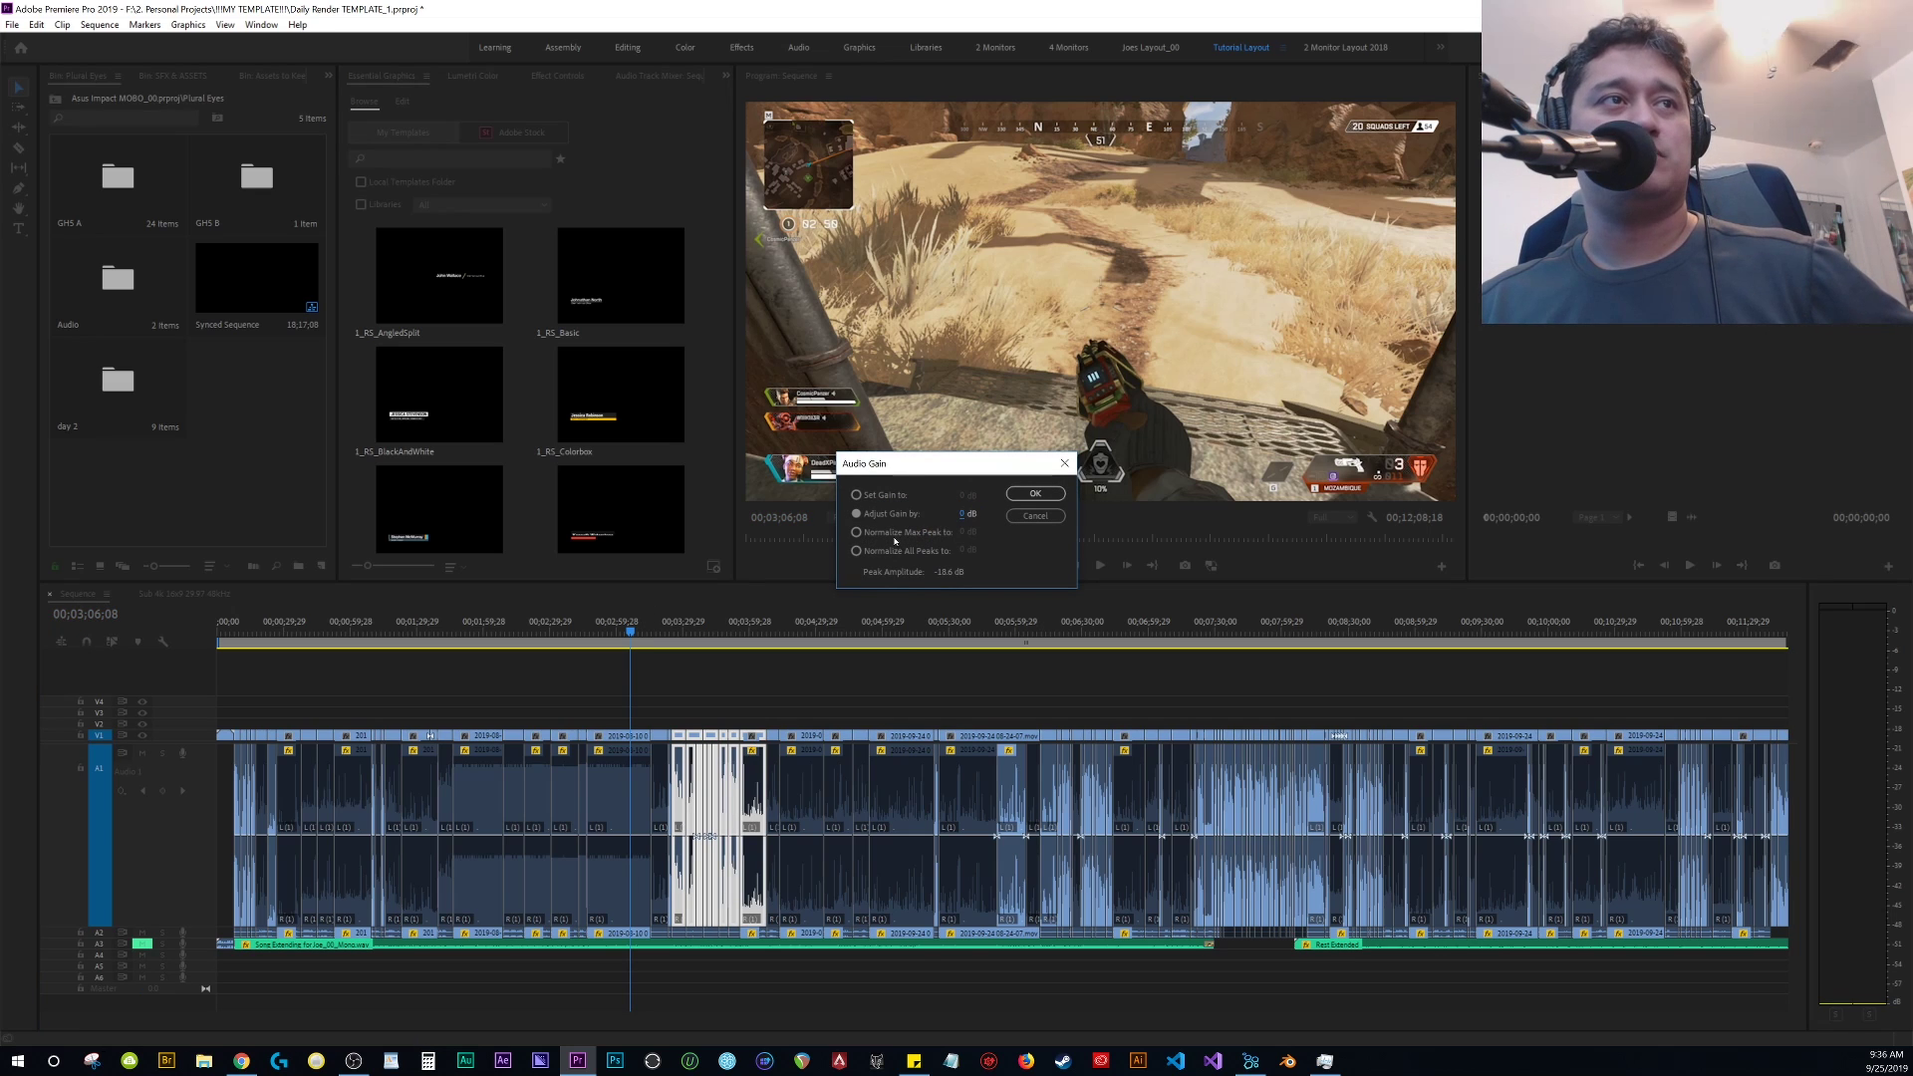
click(898, 553)
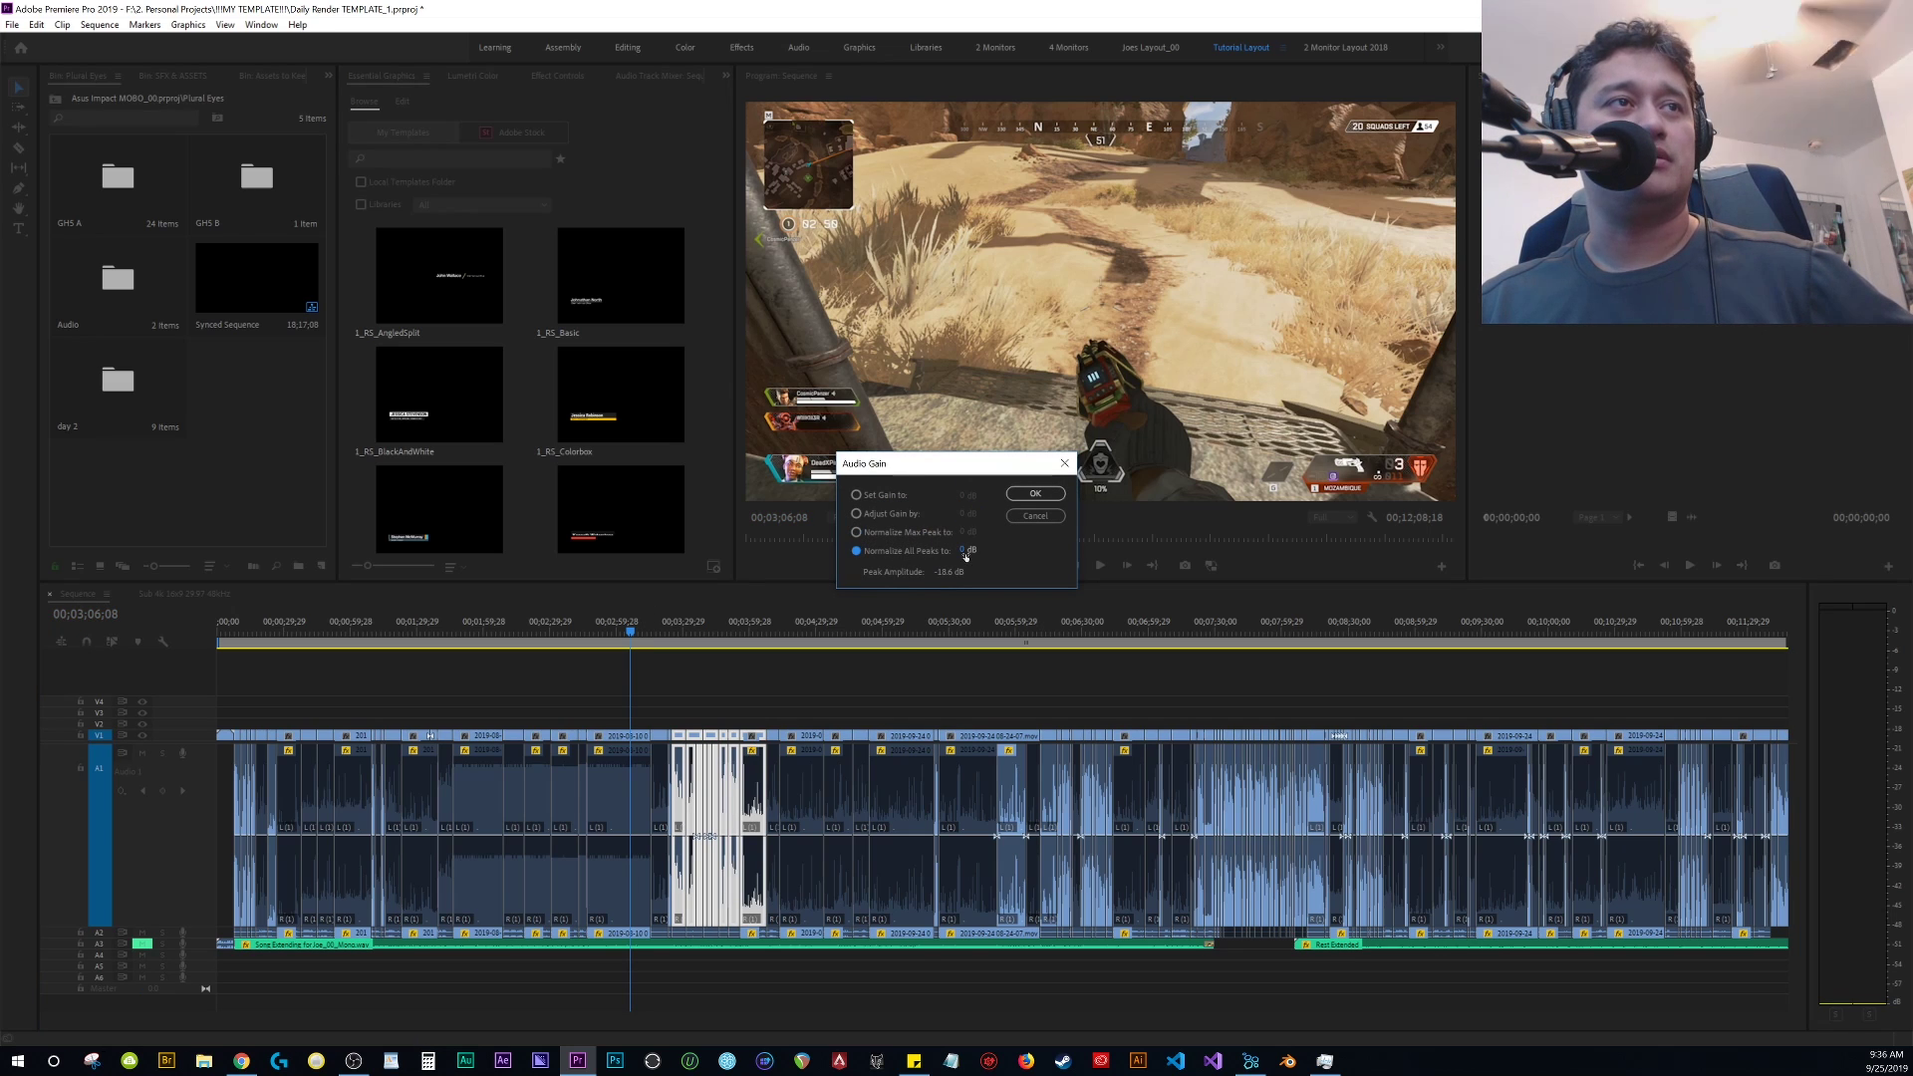
click(919, 539)
click(919, 556)
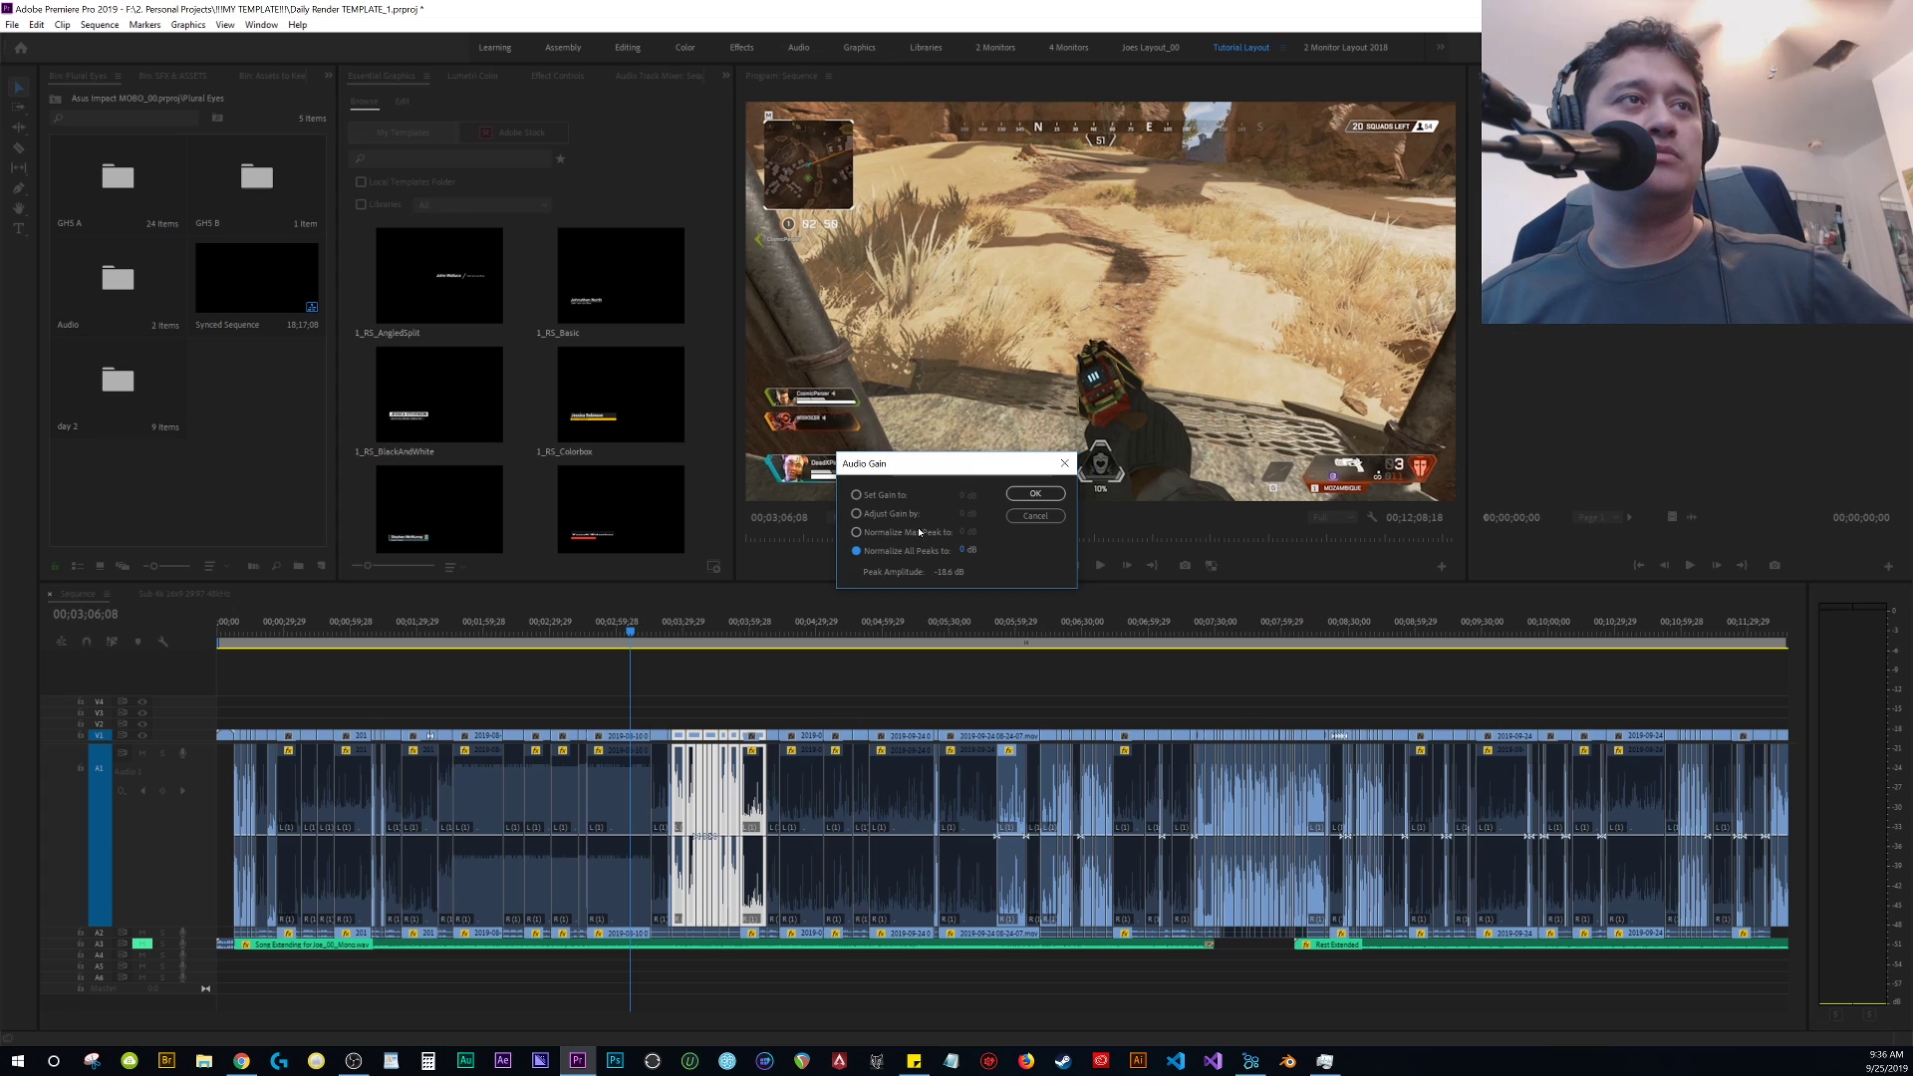
click(919, 533)
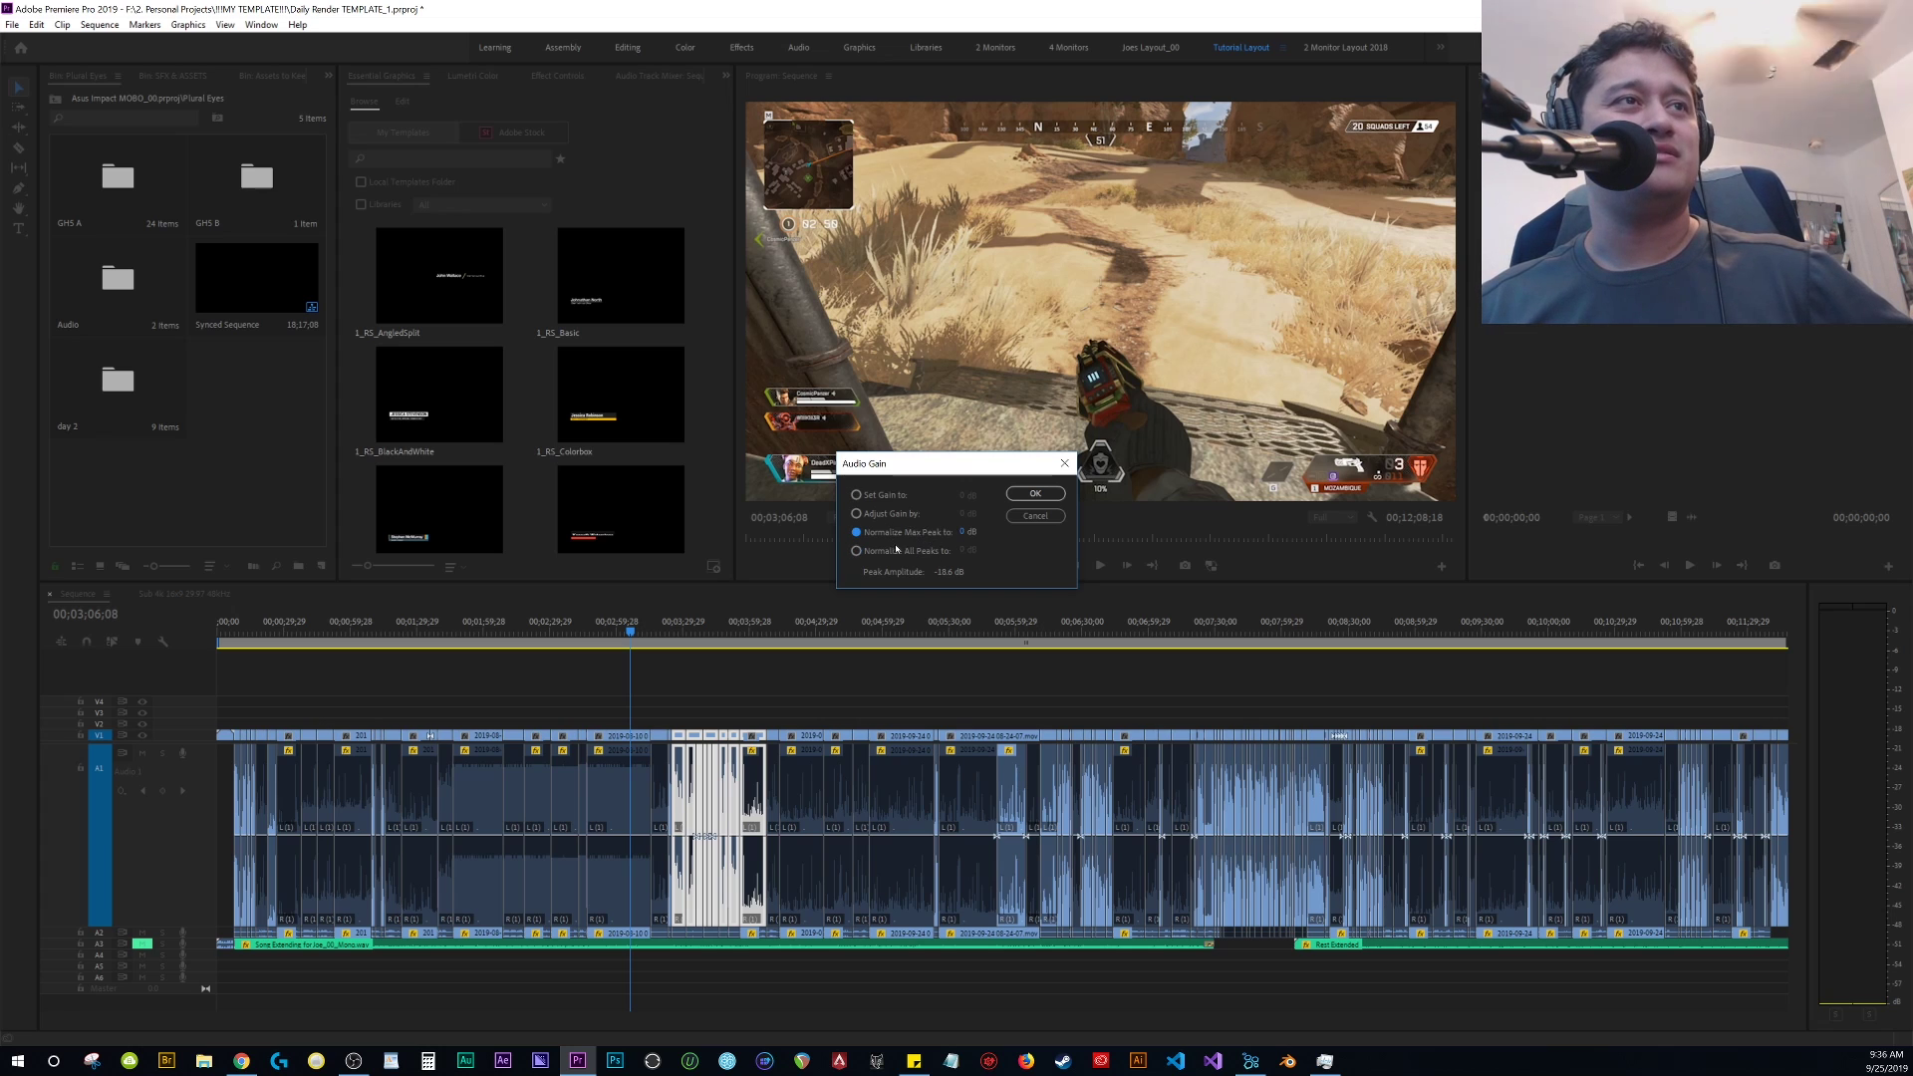
click(922, 552)
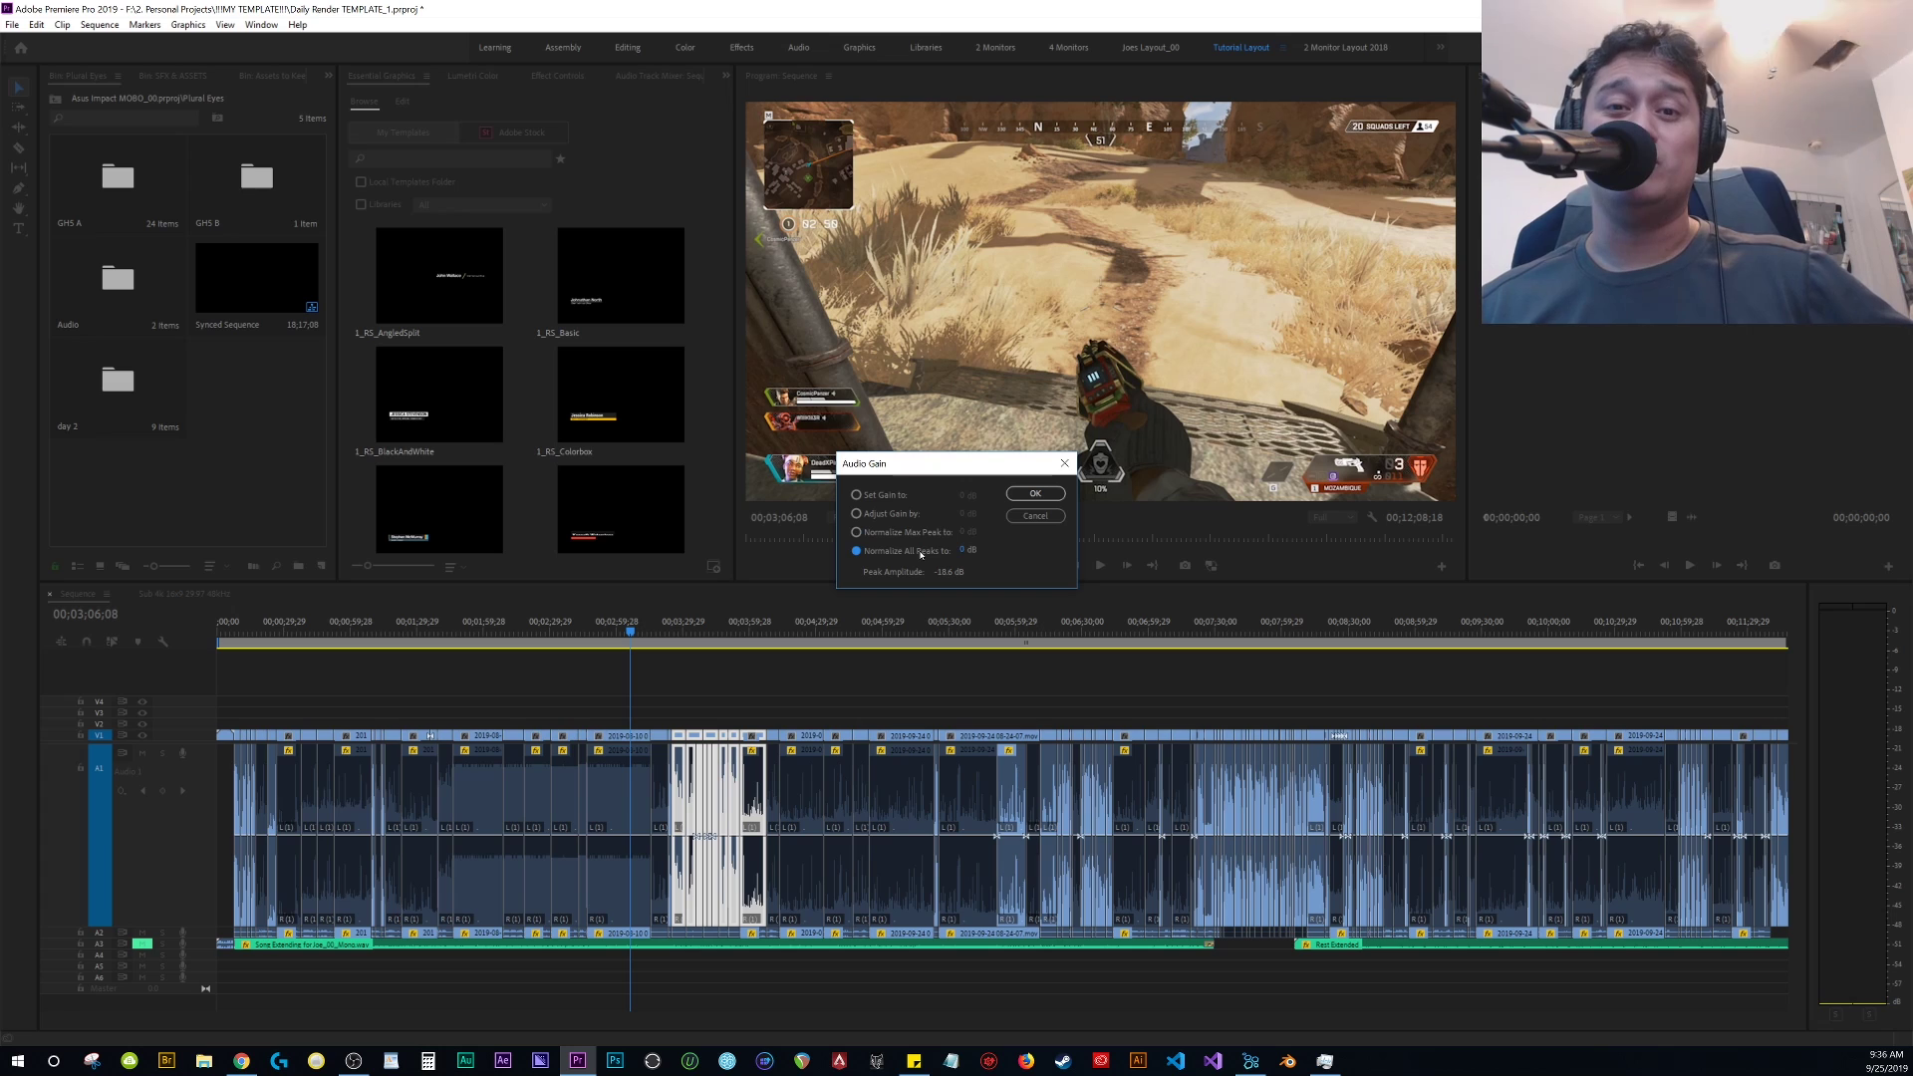
key(Return)
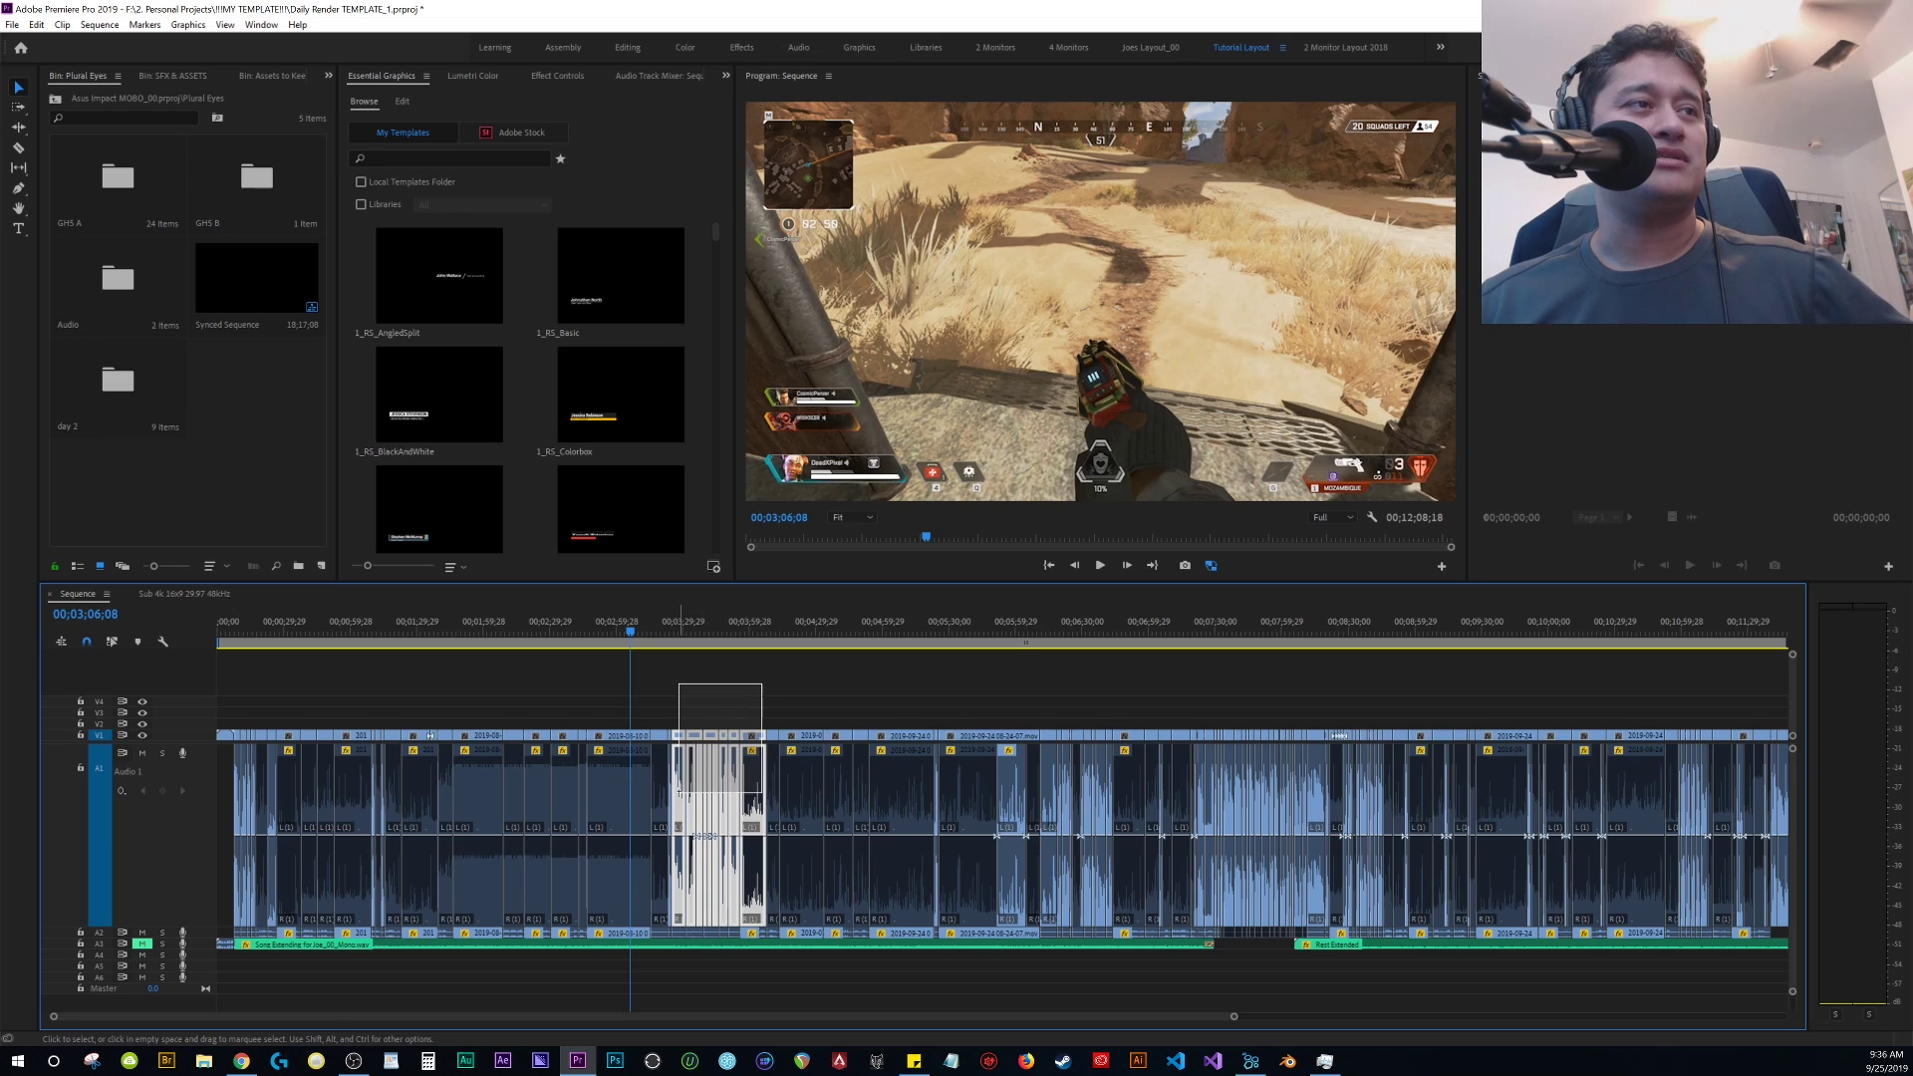
Reopen the Audio Gain settings for the same clips and leave them without changes
right_click(751, 800)
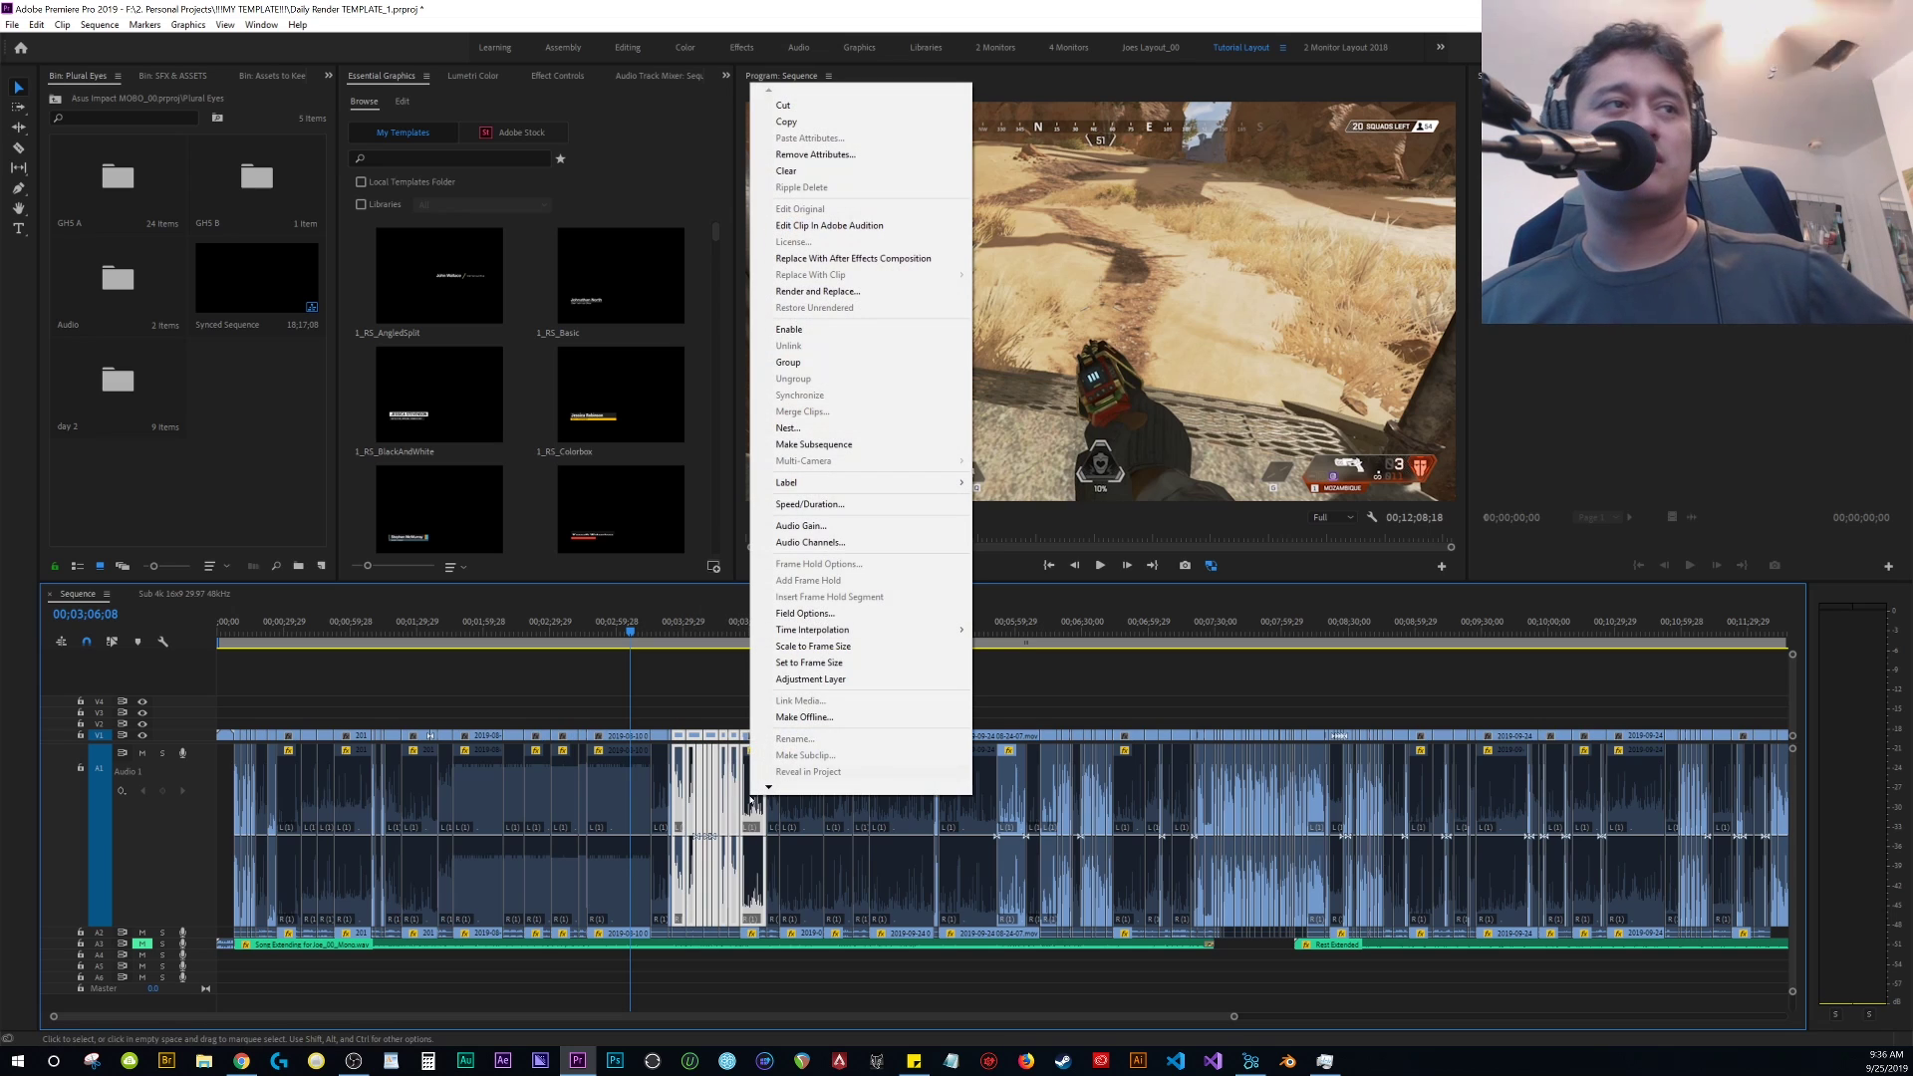
click(804, 531)
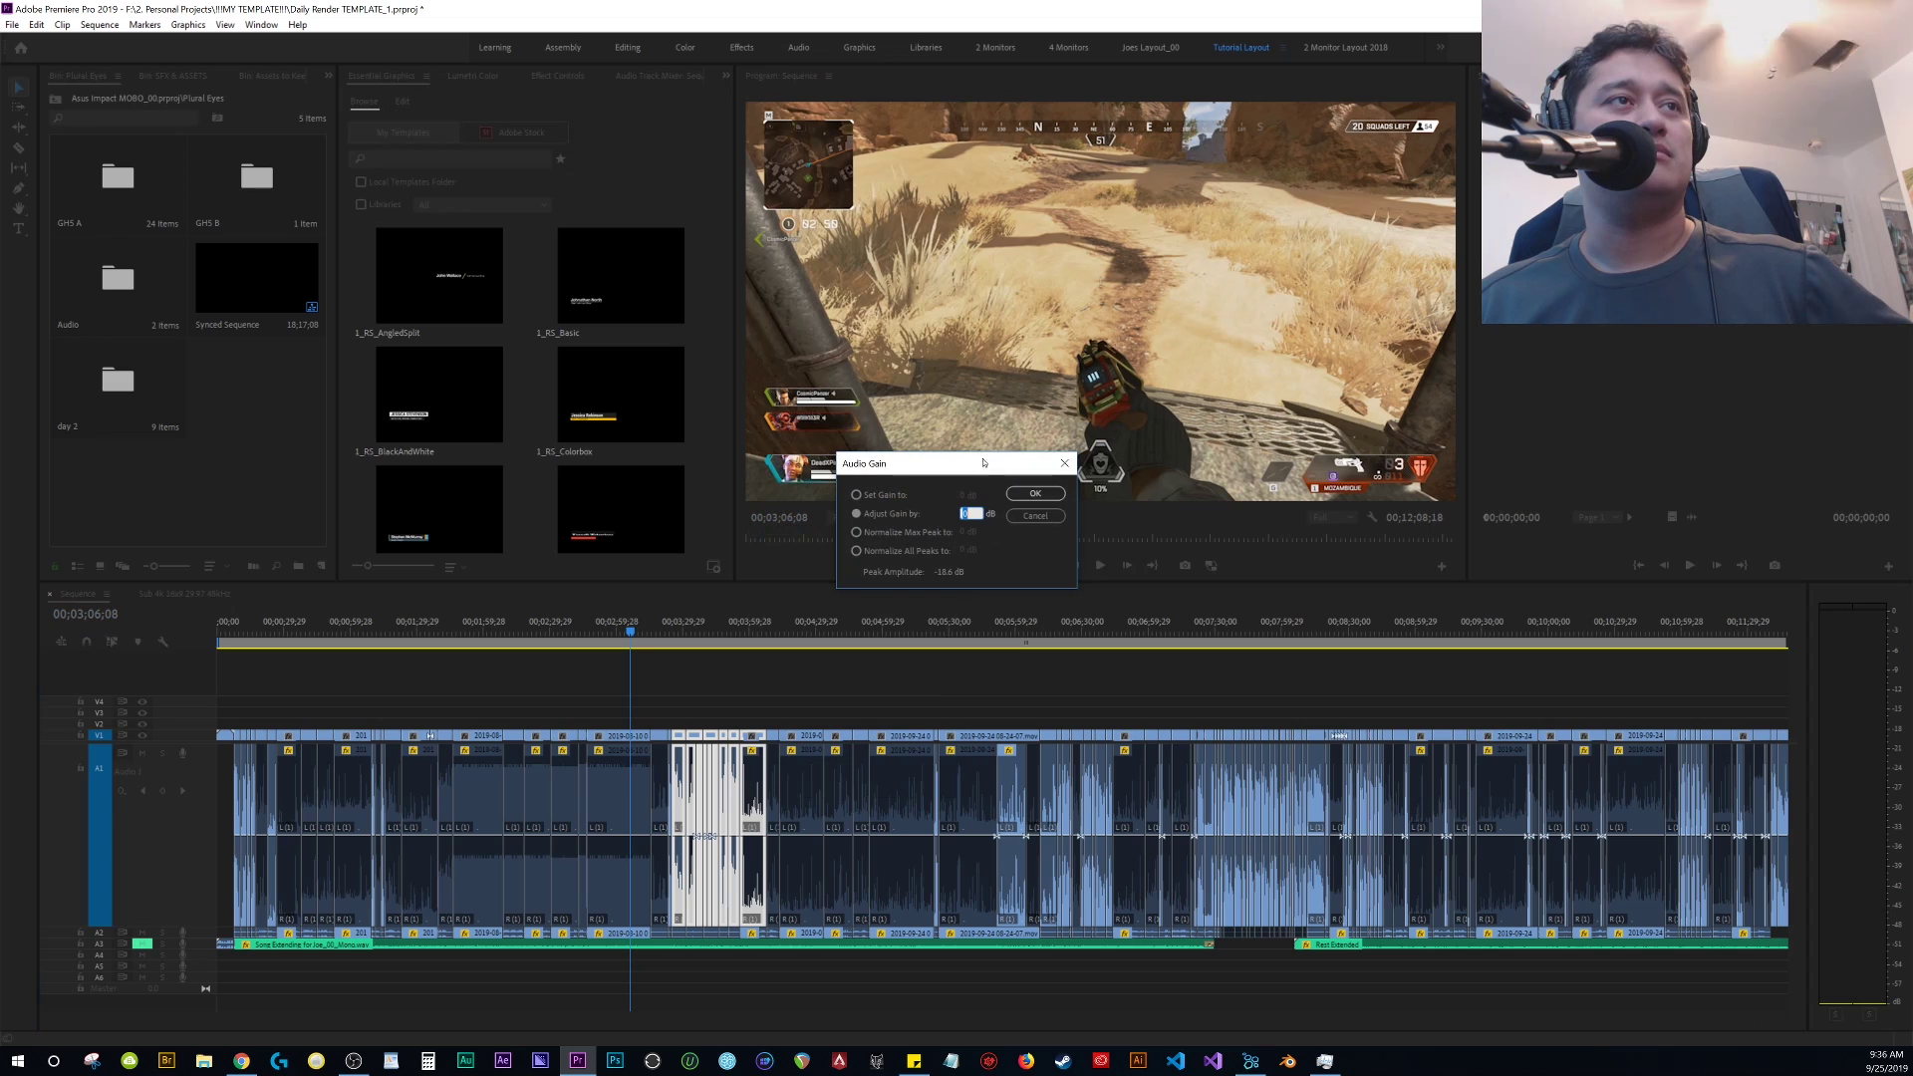
key(Return)
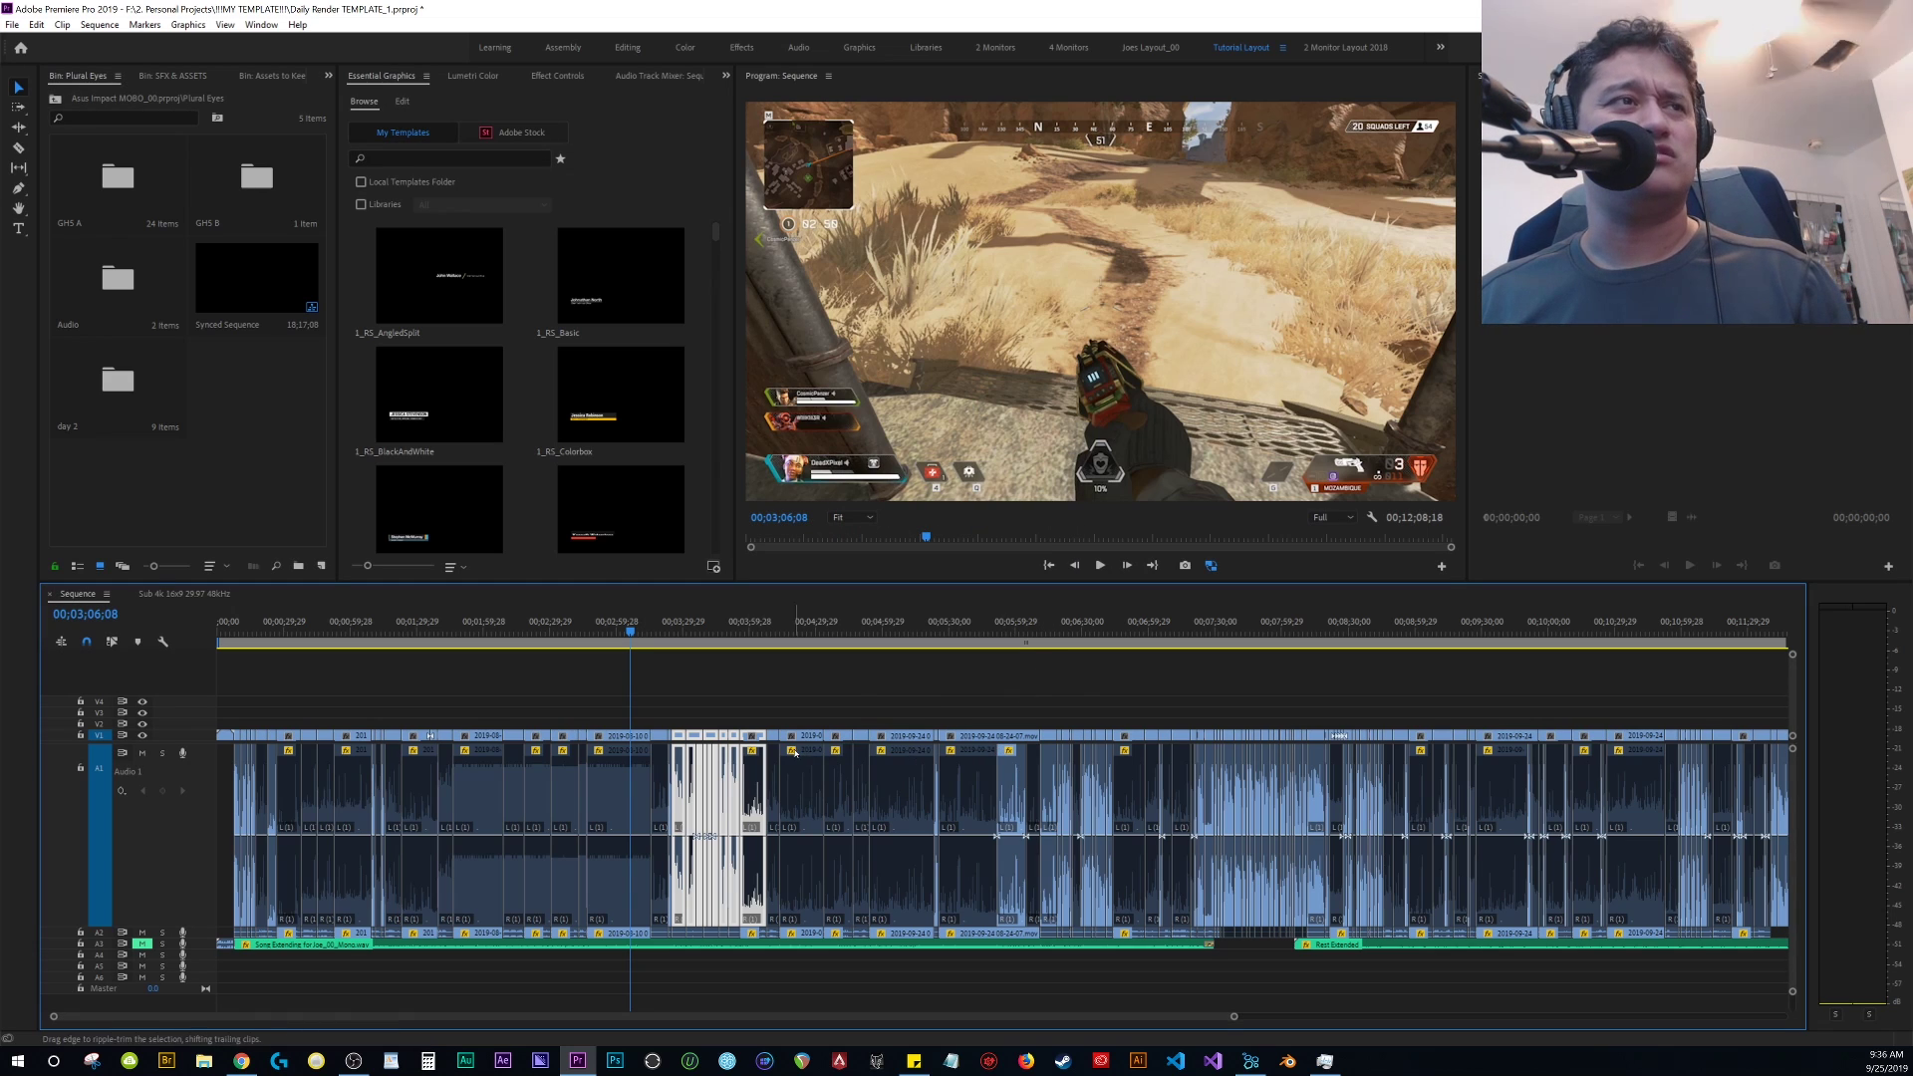
key(g)
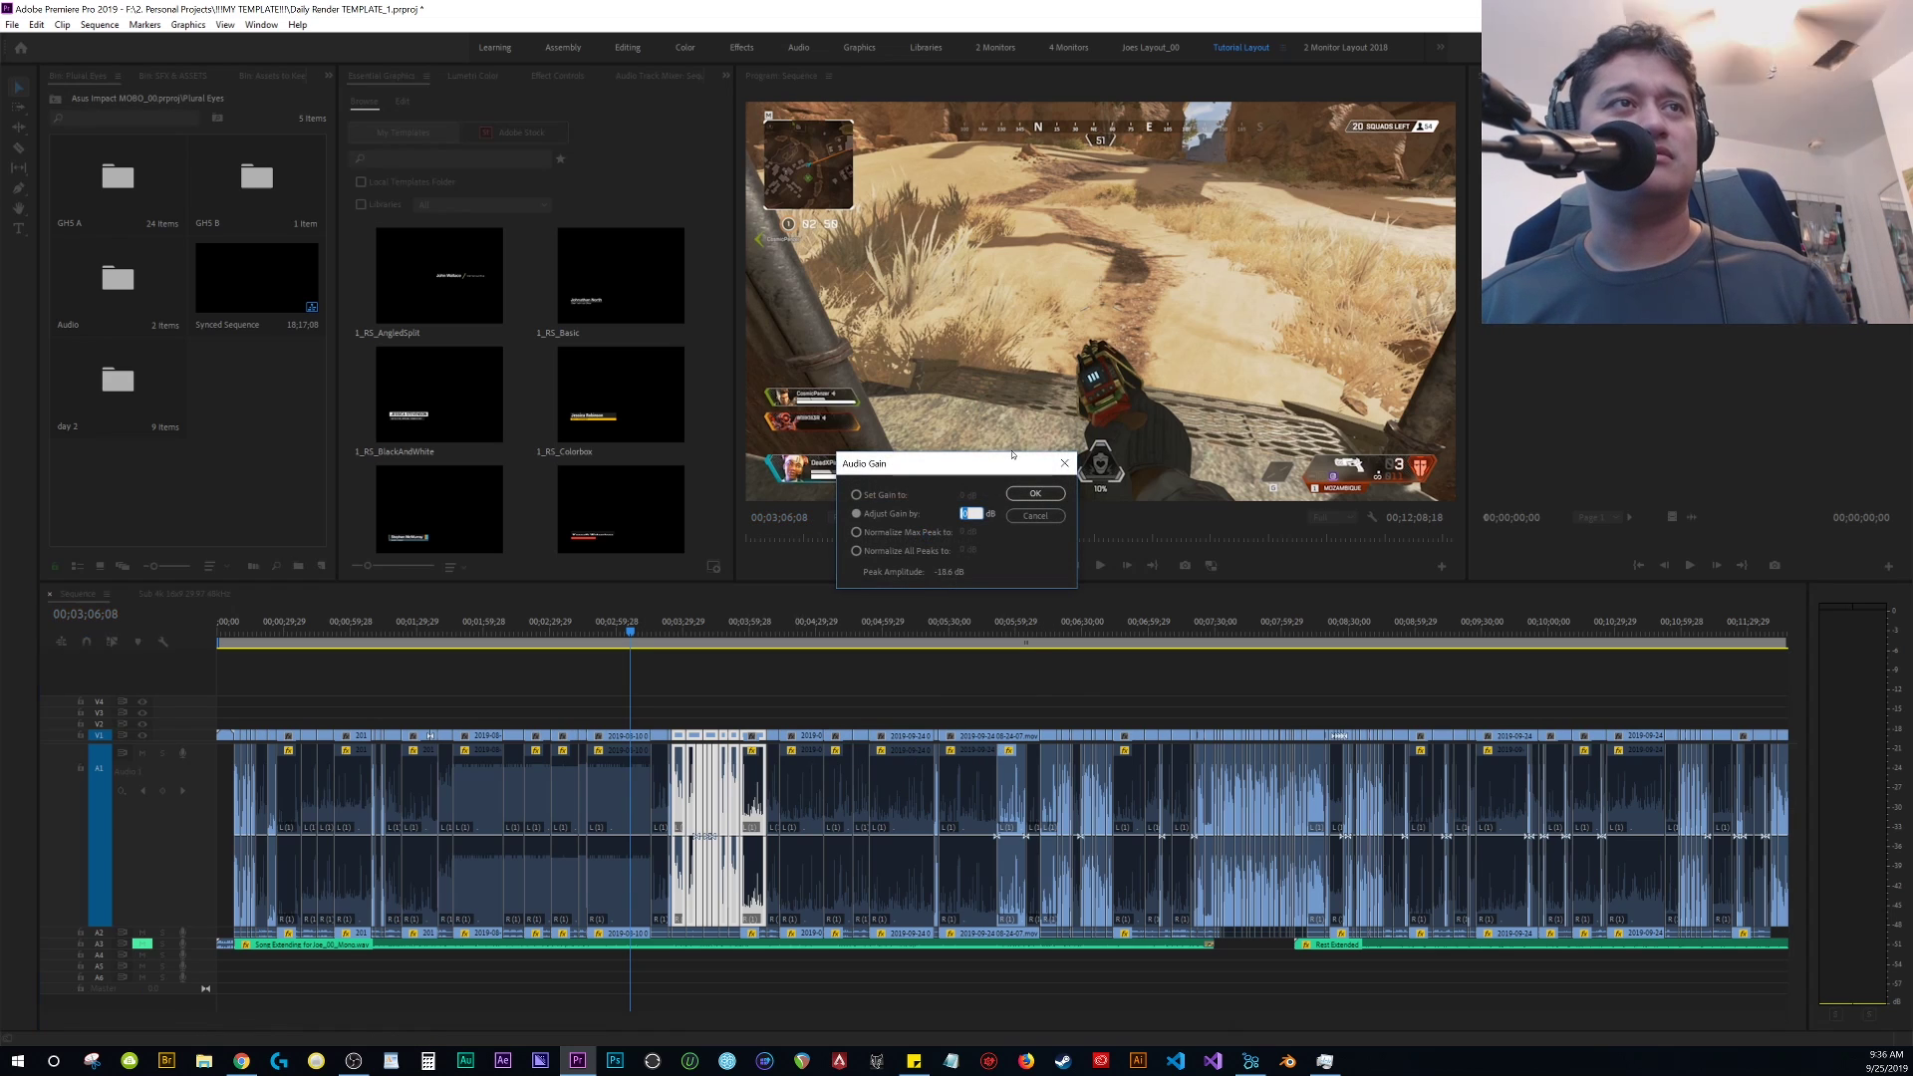
click(1036, 516)
Deselect the clips and examine the timeline's waveforms at full-window size before restoring the layout
click(562, 690)
key(grave)
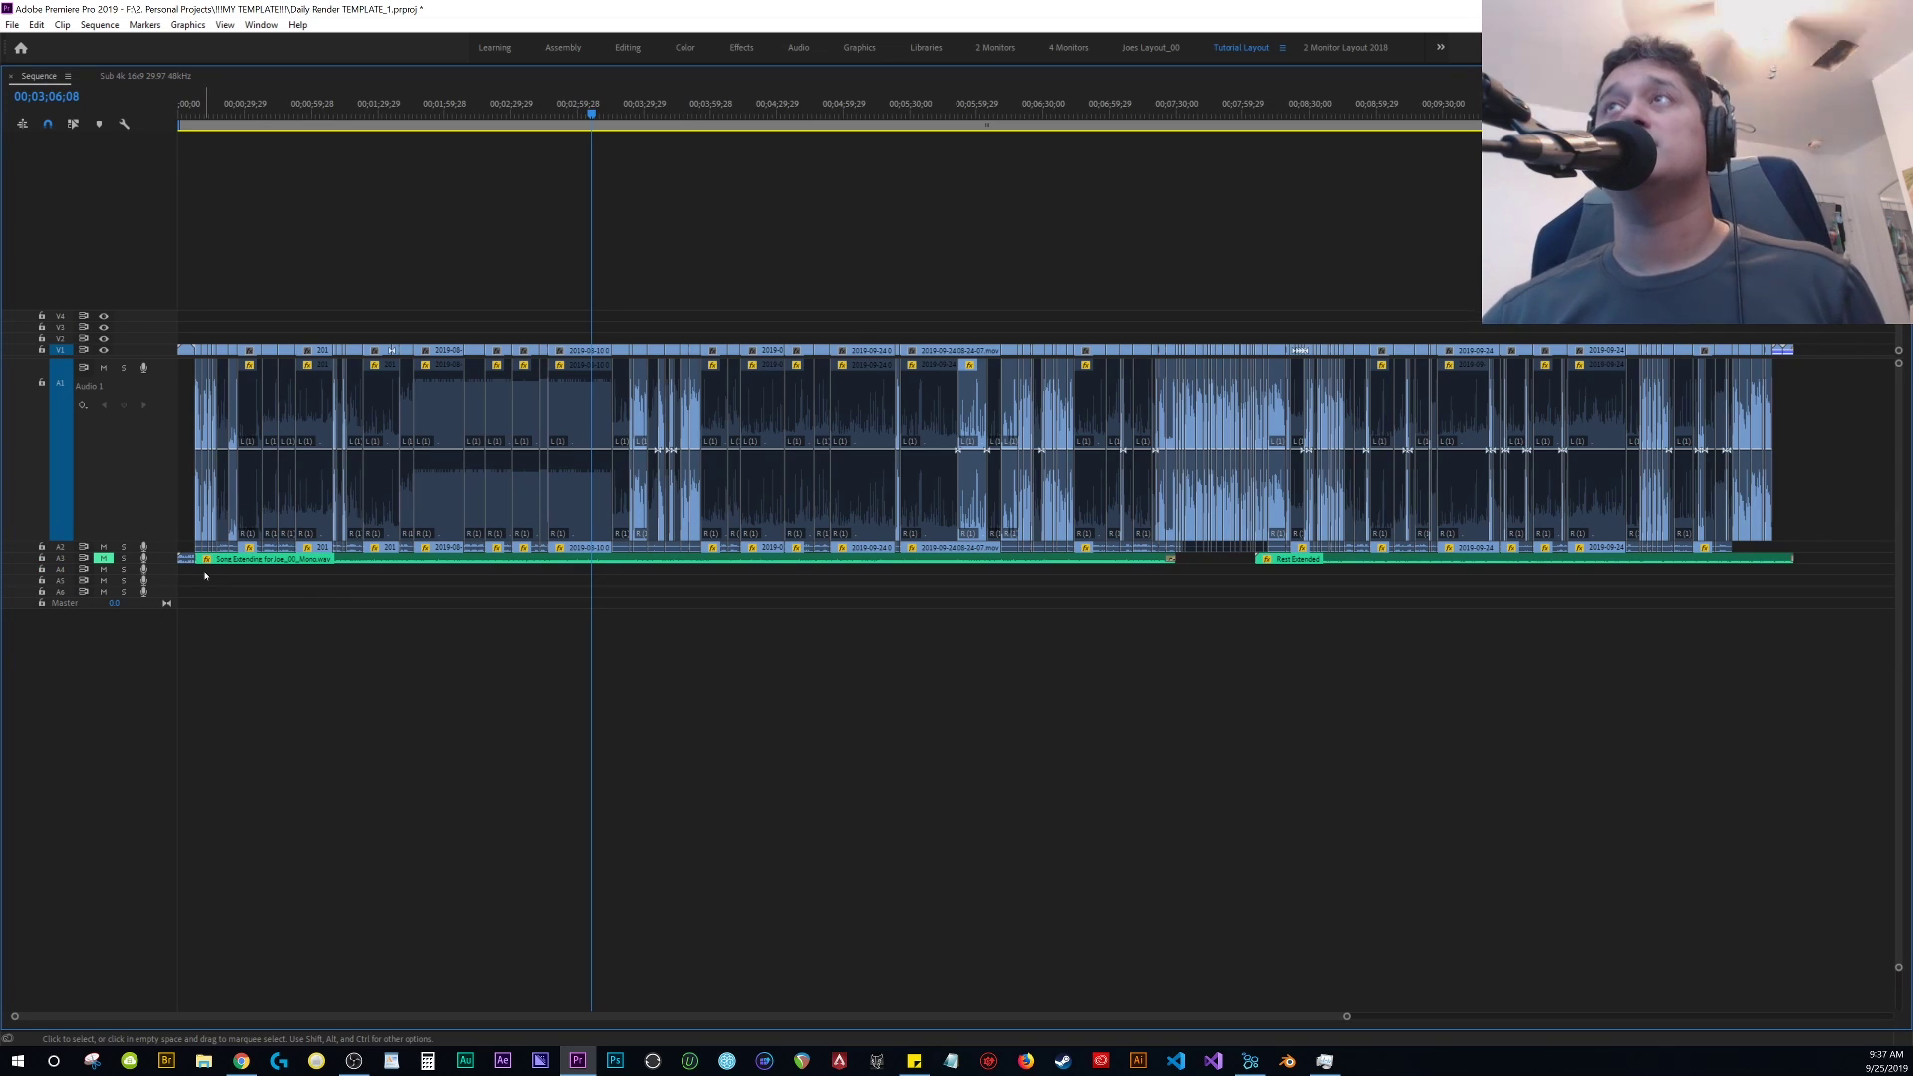
key(grave)
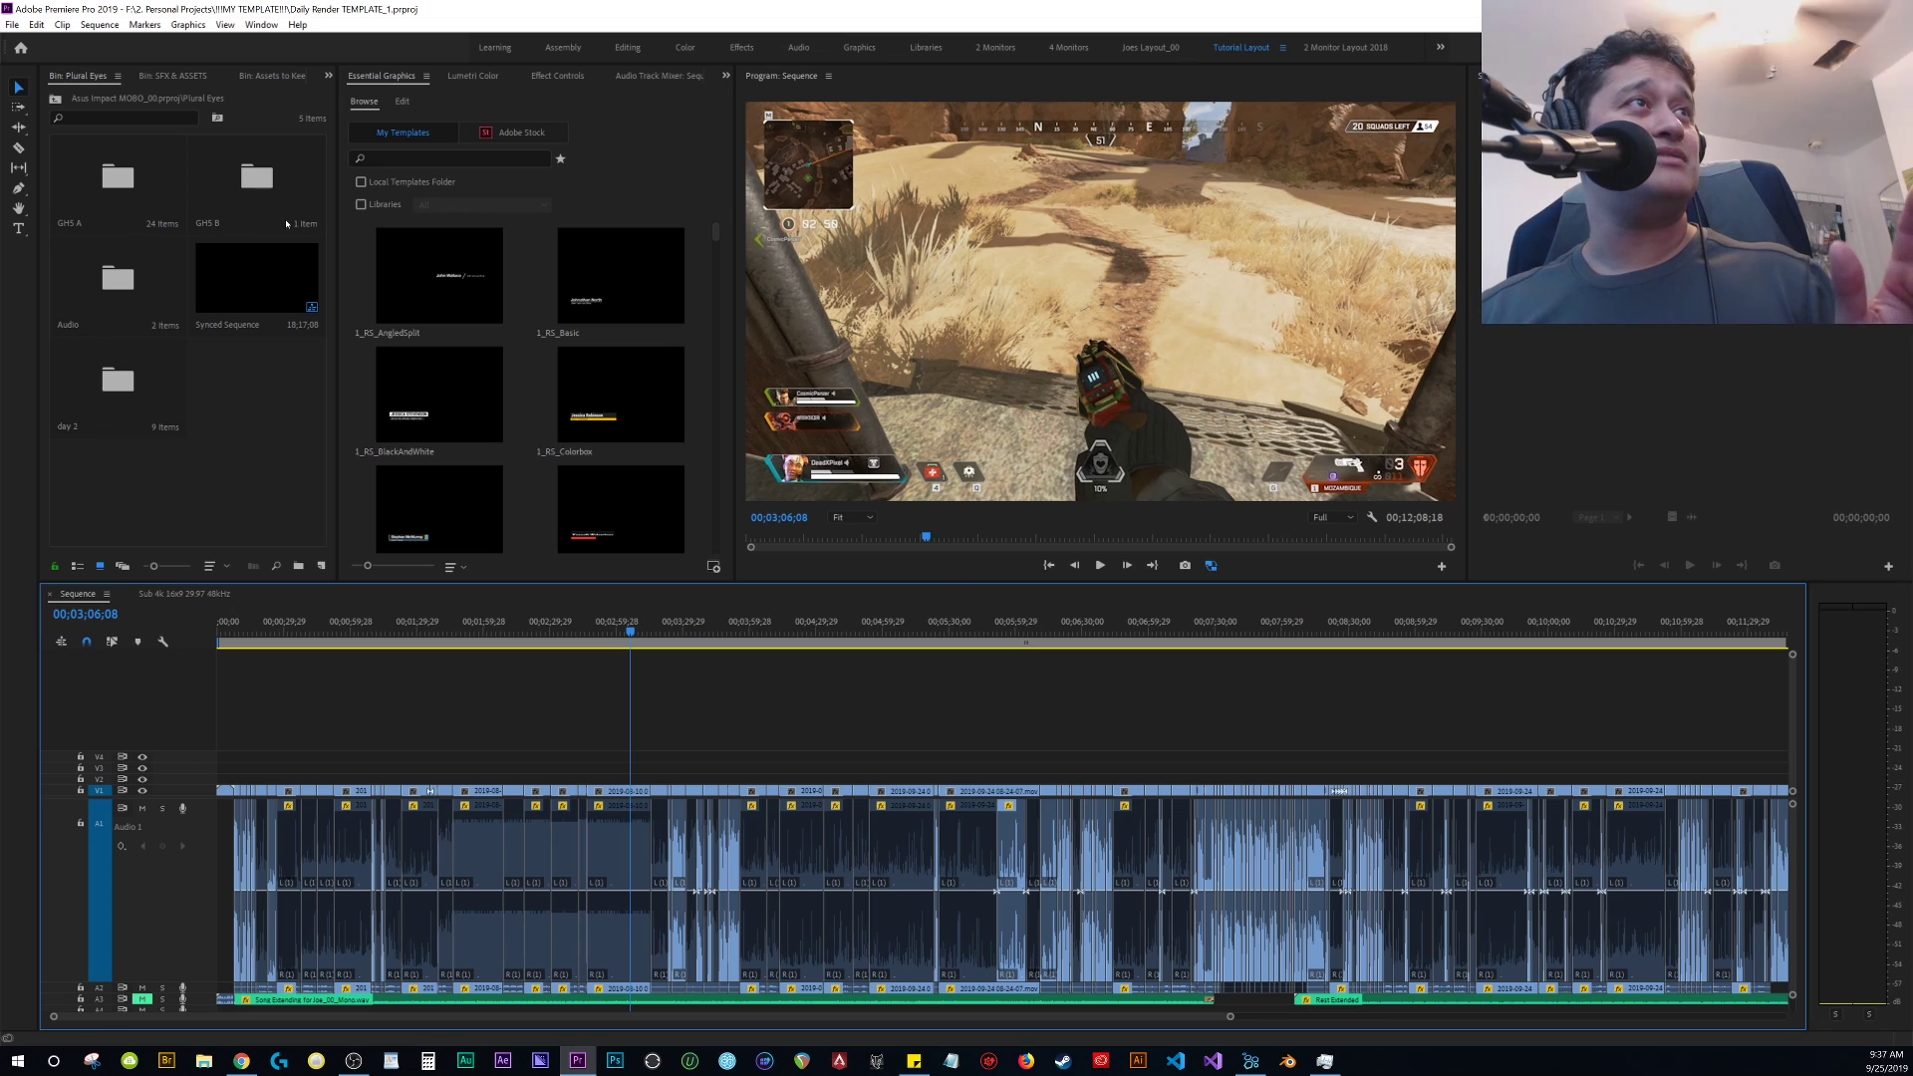
Display the Audio Track Mixer for the sequence named Sequence
click(262, 28)
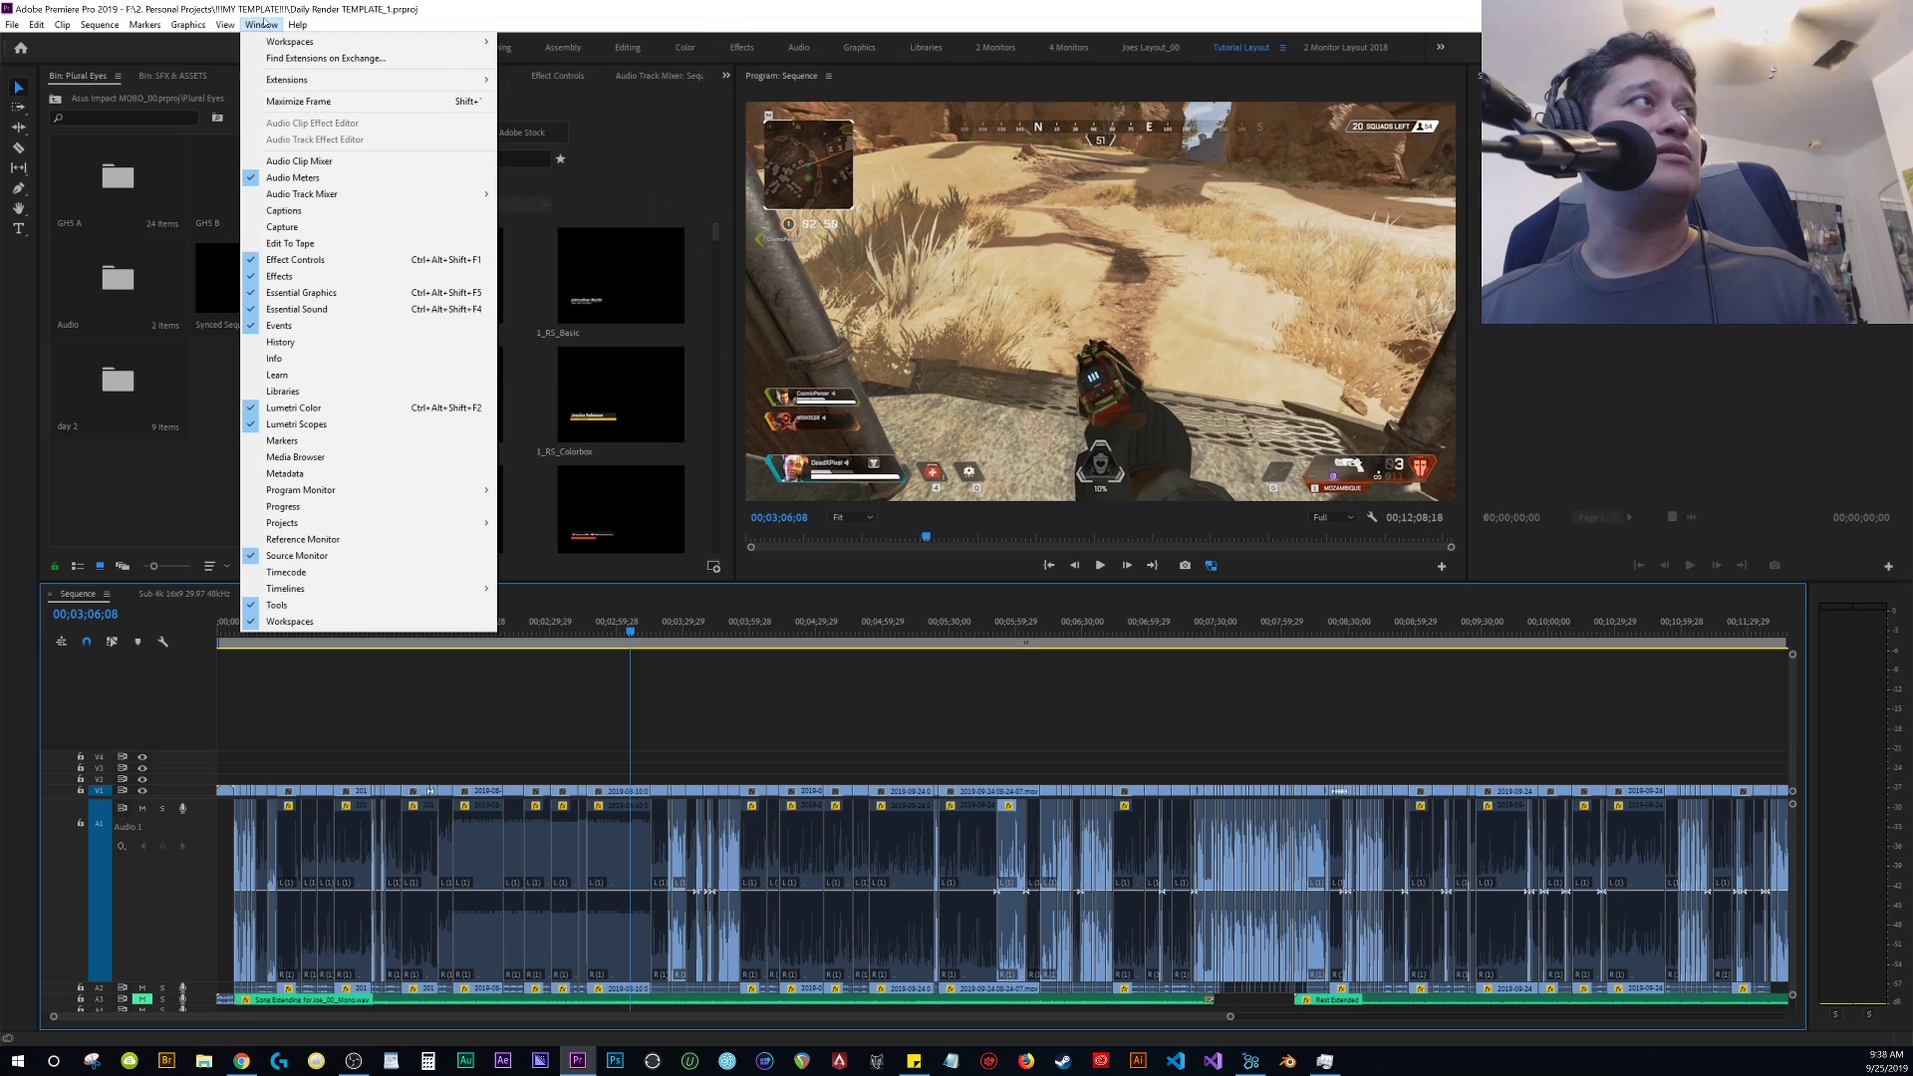
mouse_move(302, 194)
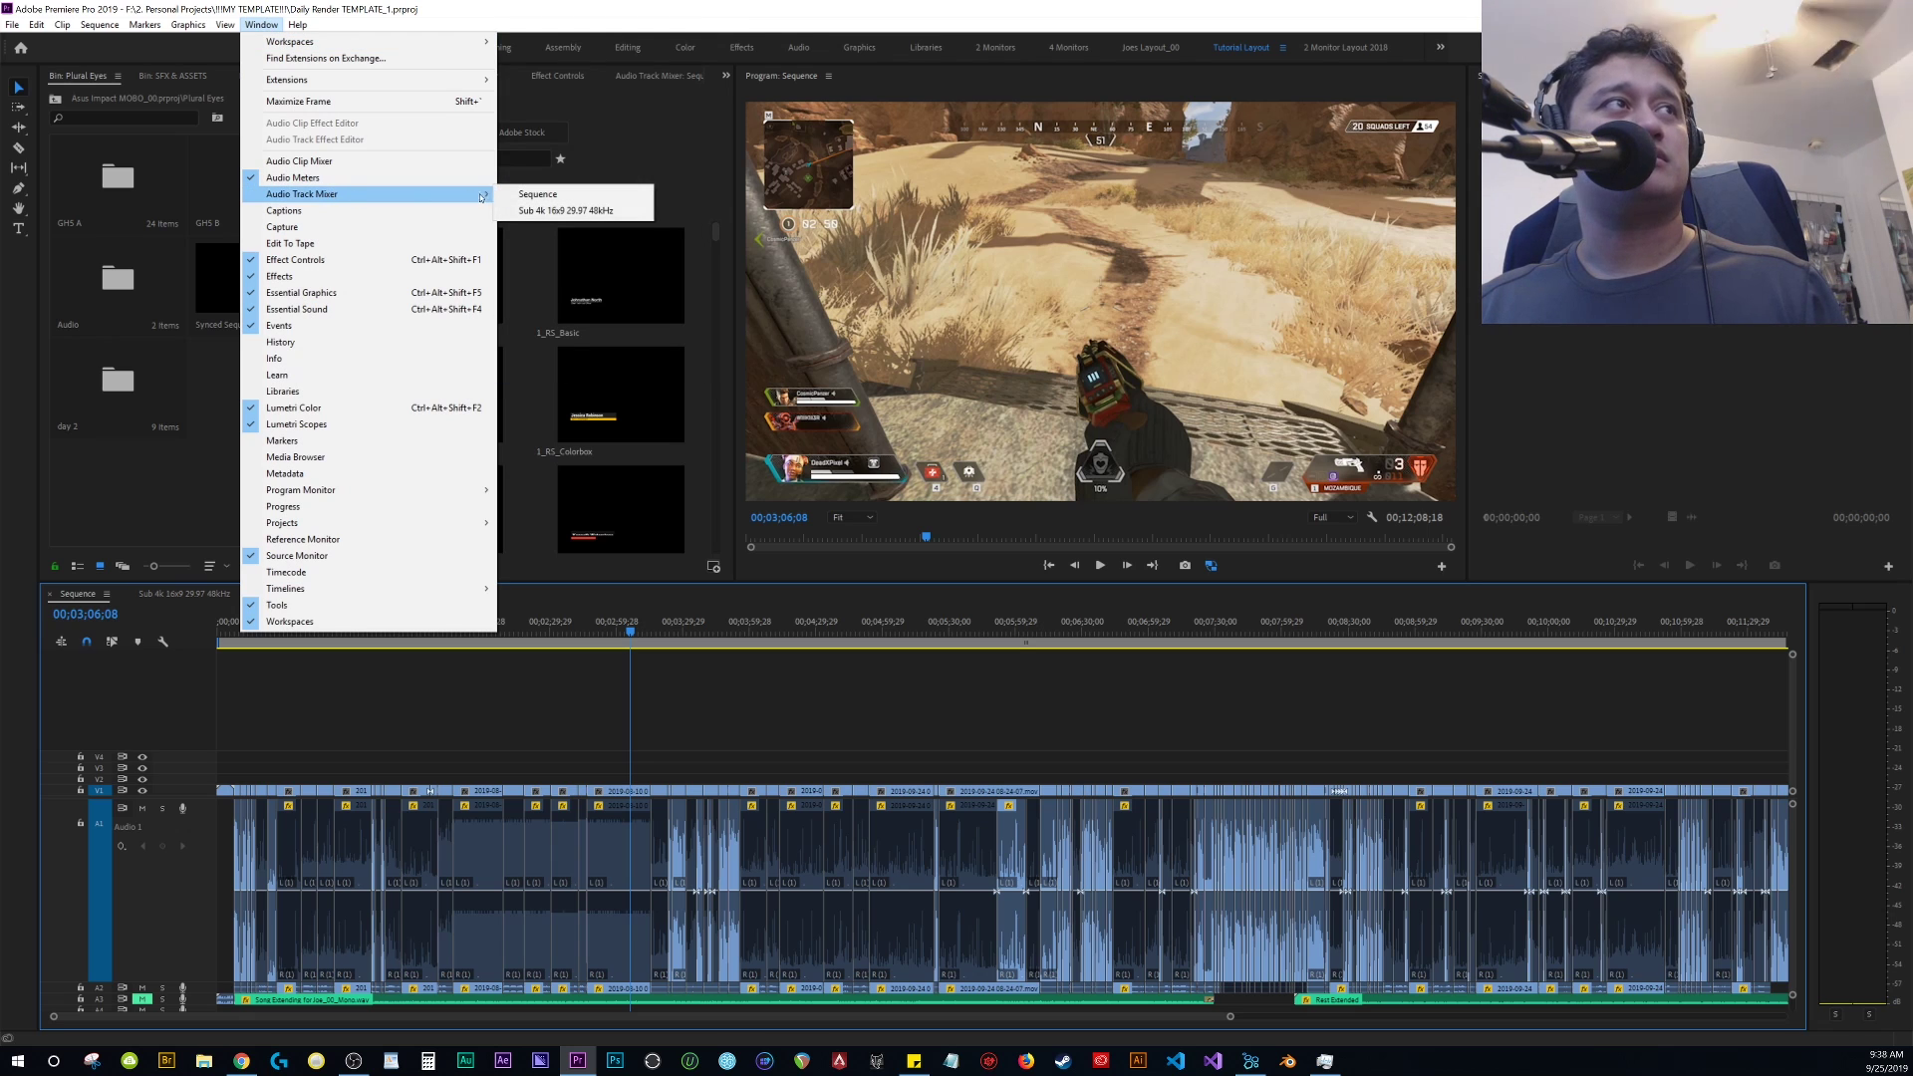
click(528, 200)
Select Hard Limiter in the Master track's effect slot, review its settings and close the effect editor
click(840, 151)
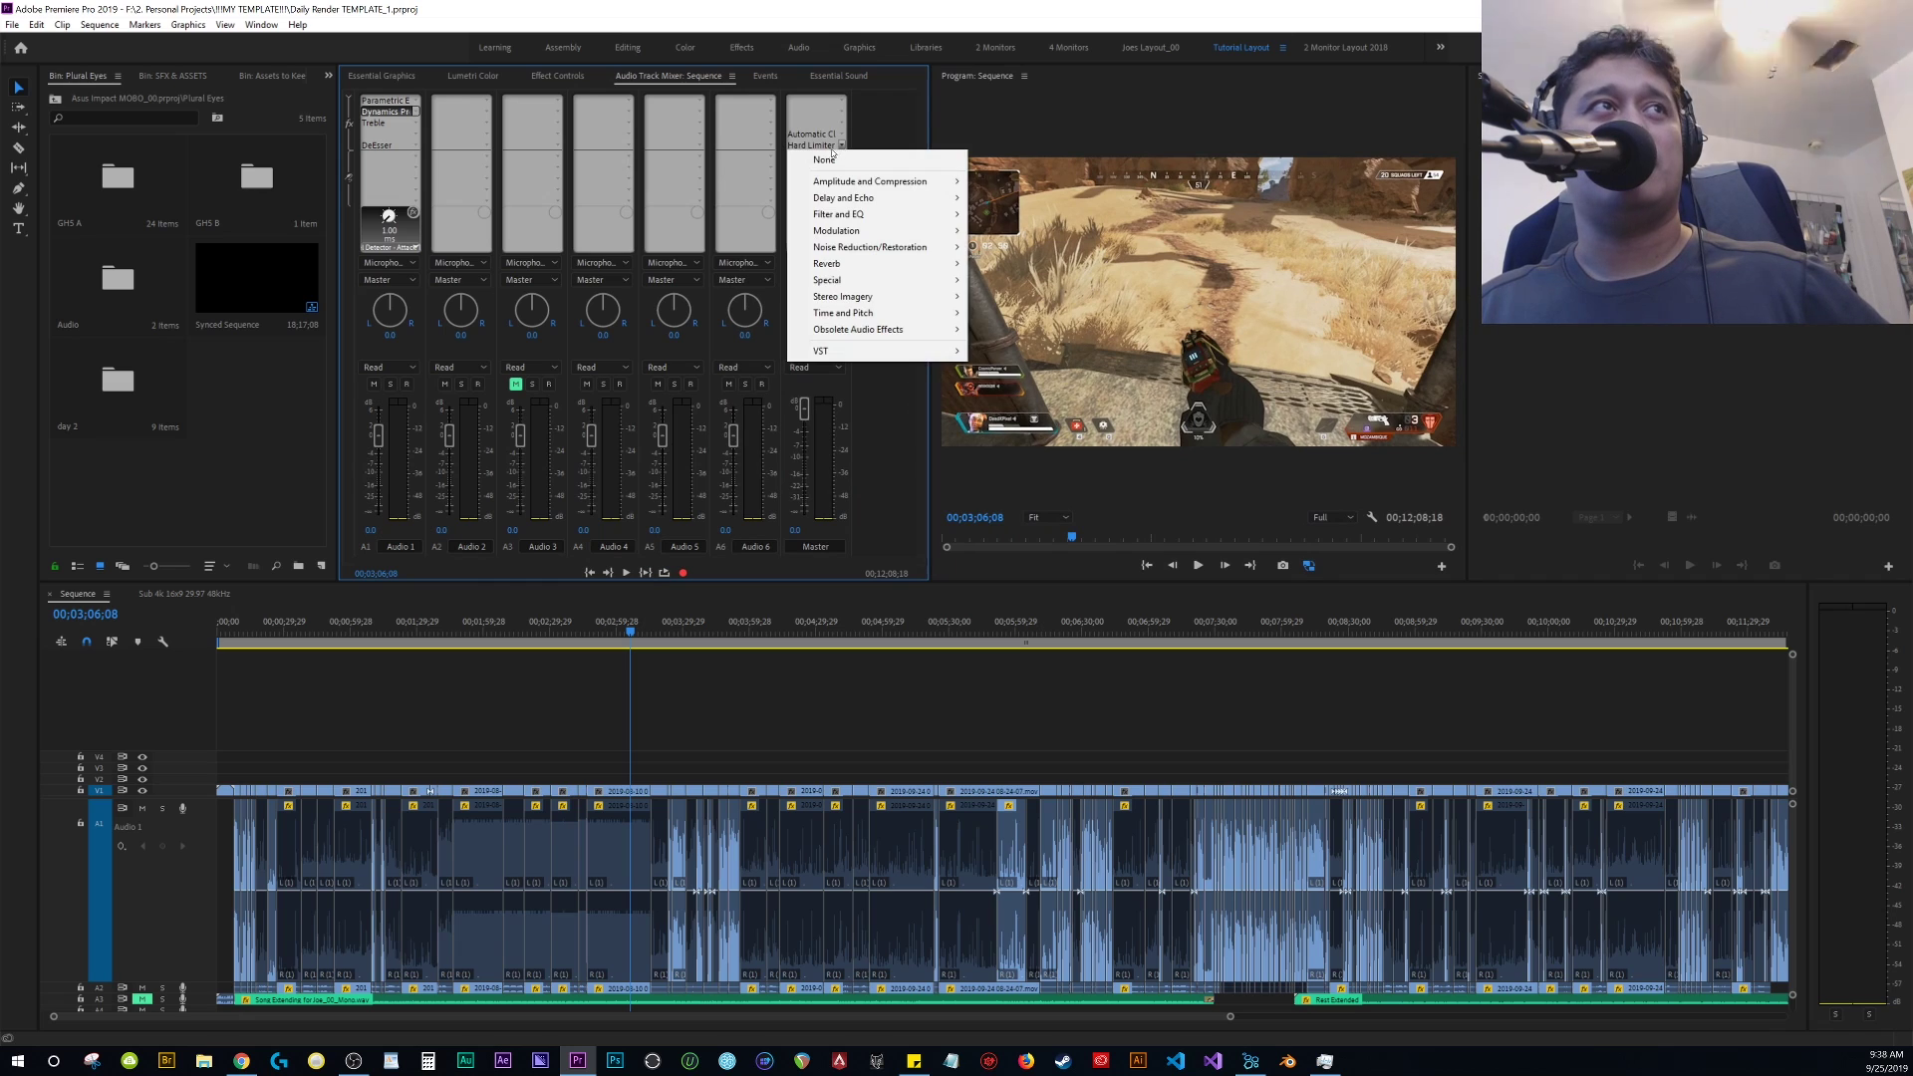
mouse_move(877, 188)
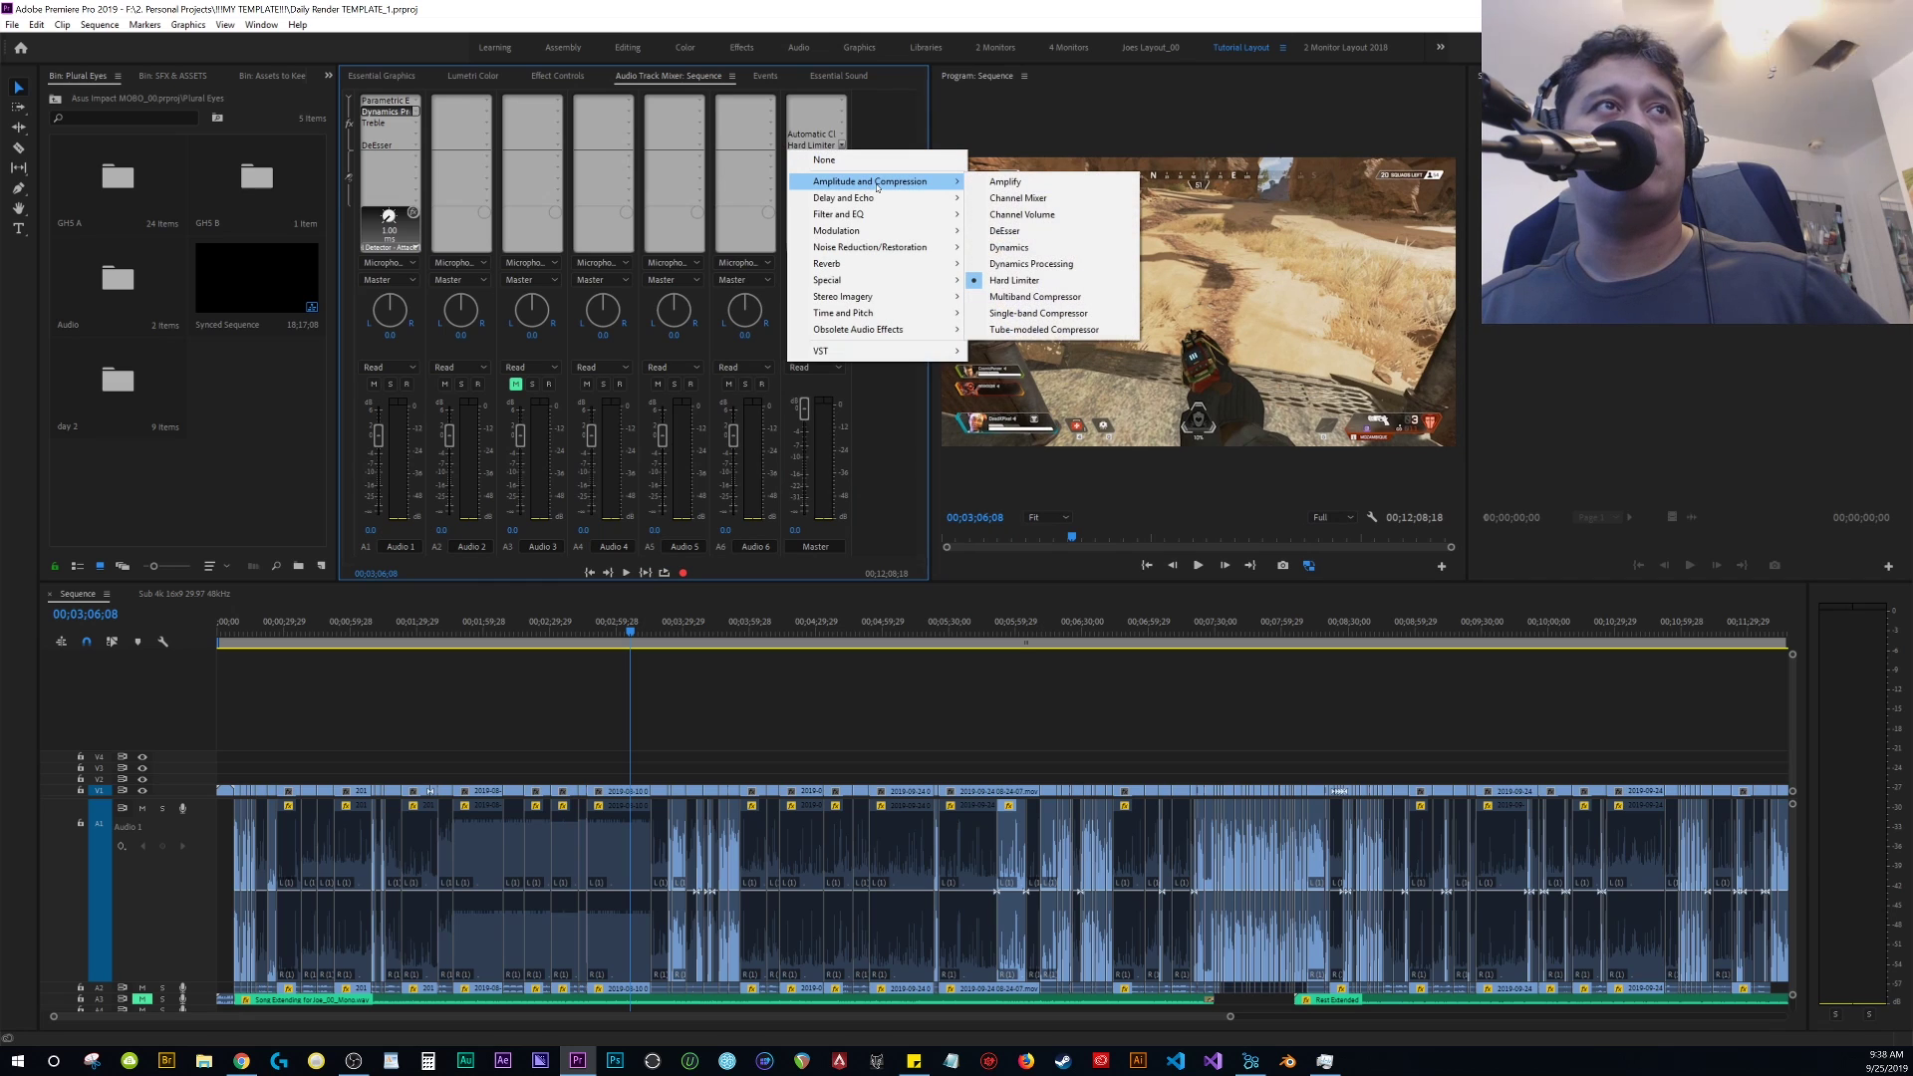
click(1015, 280)
double_click(812, 146)
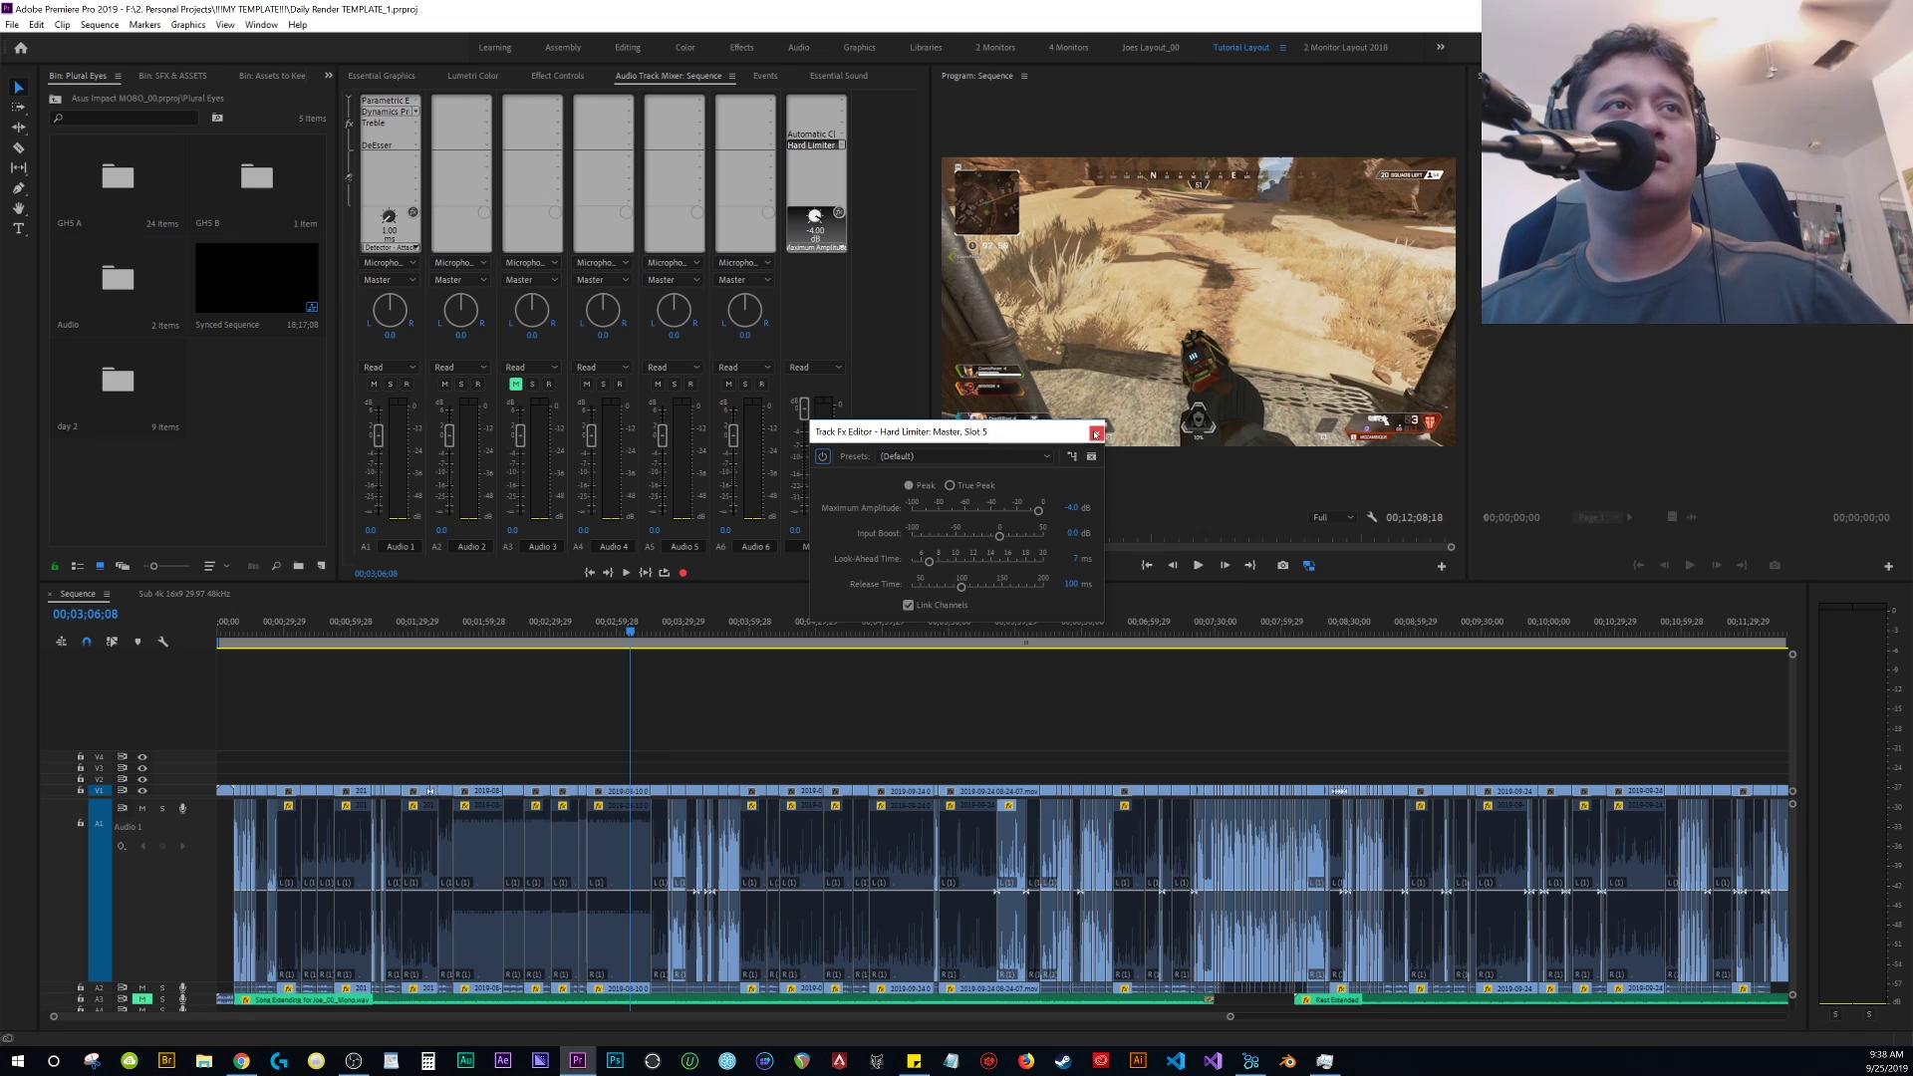
click(1096, 434)
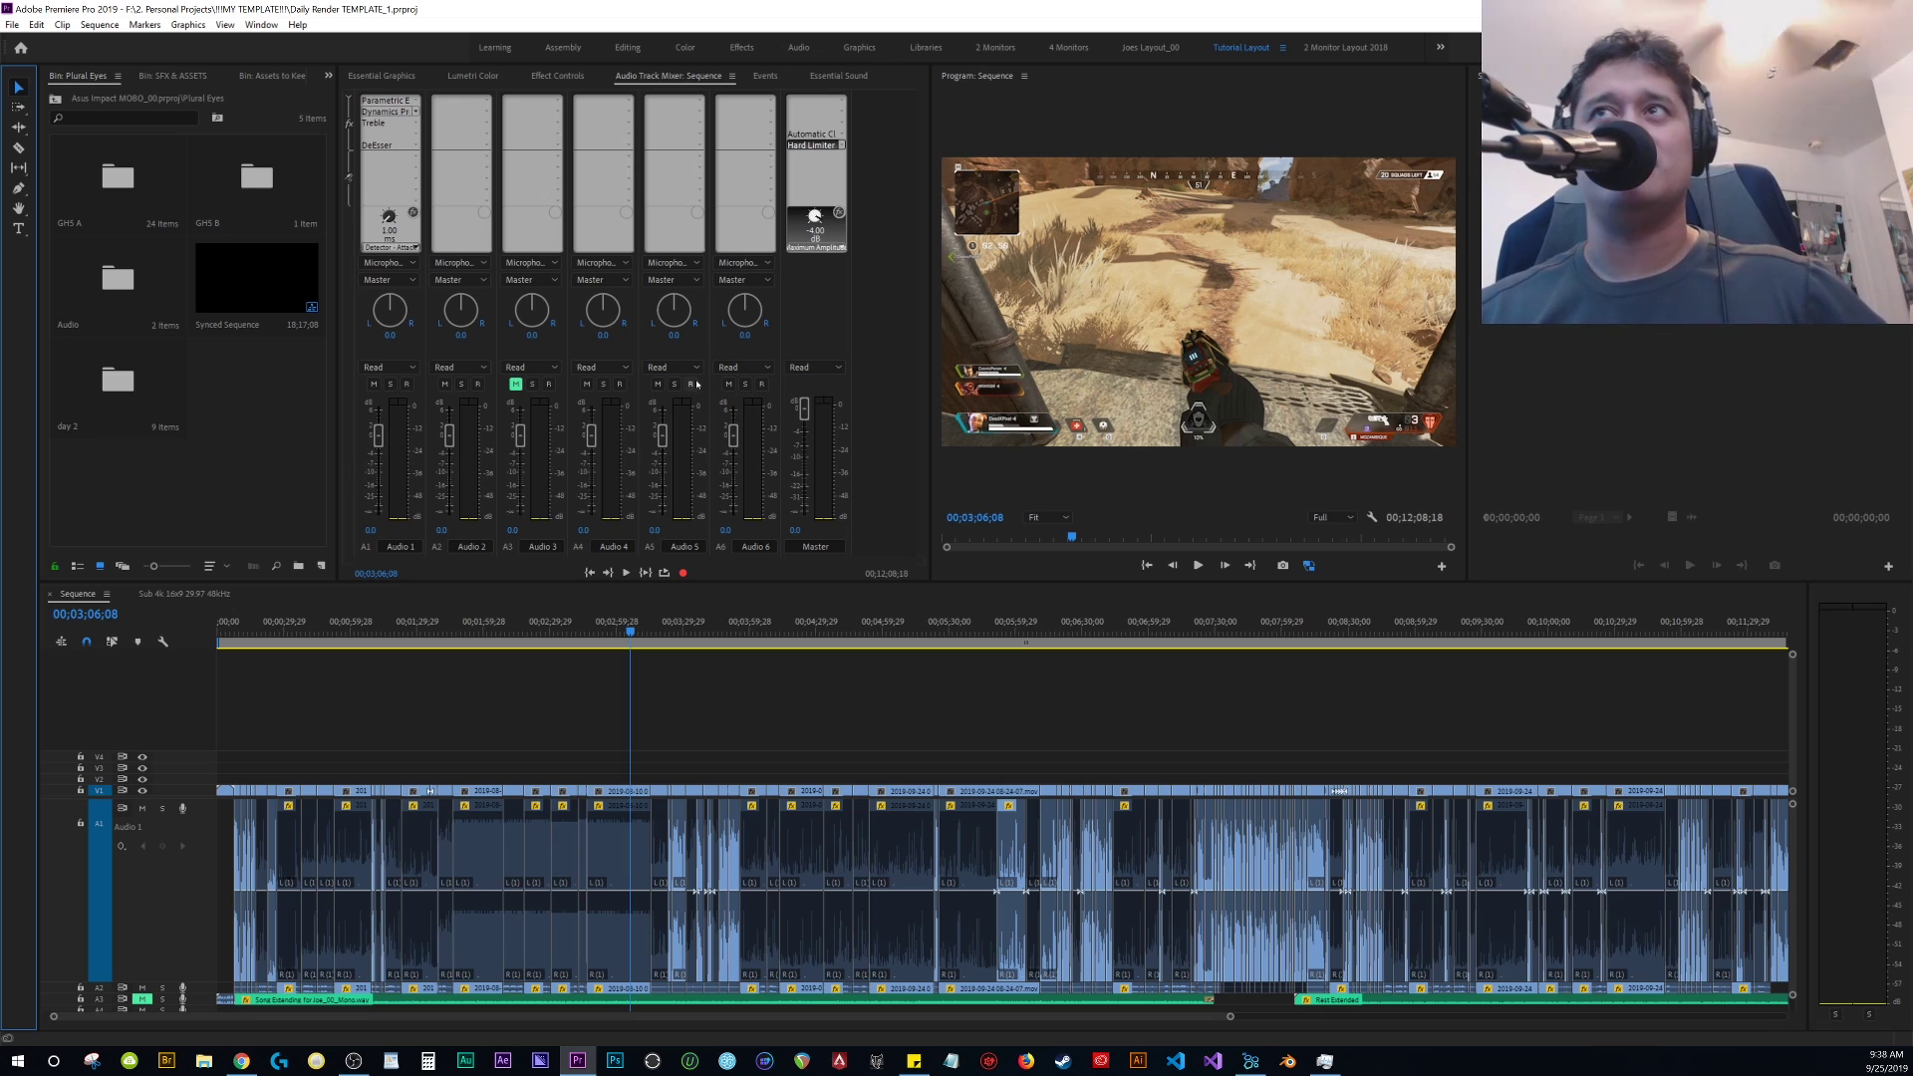
Move the playhead to just past the six-minute mark and play the sequence briefly
click(889, 735)
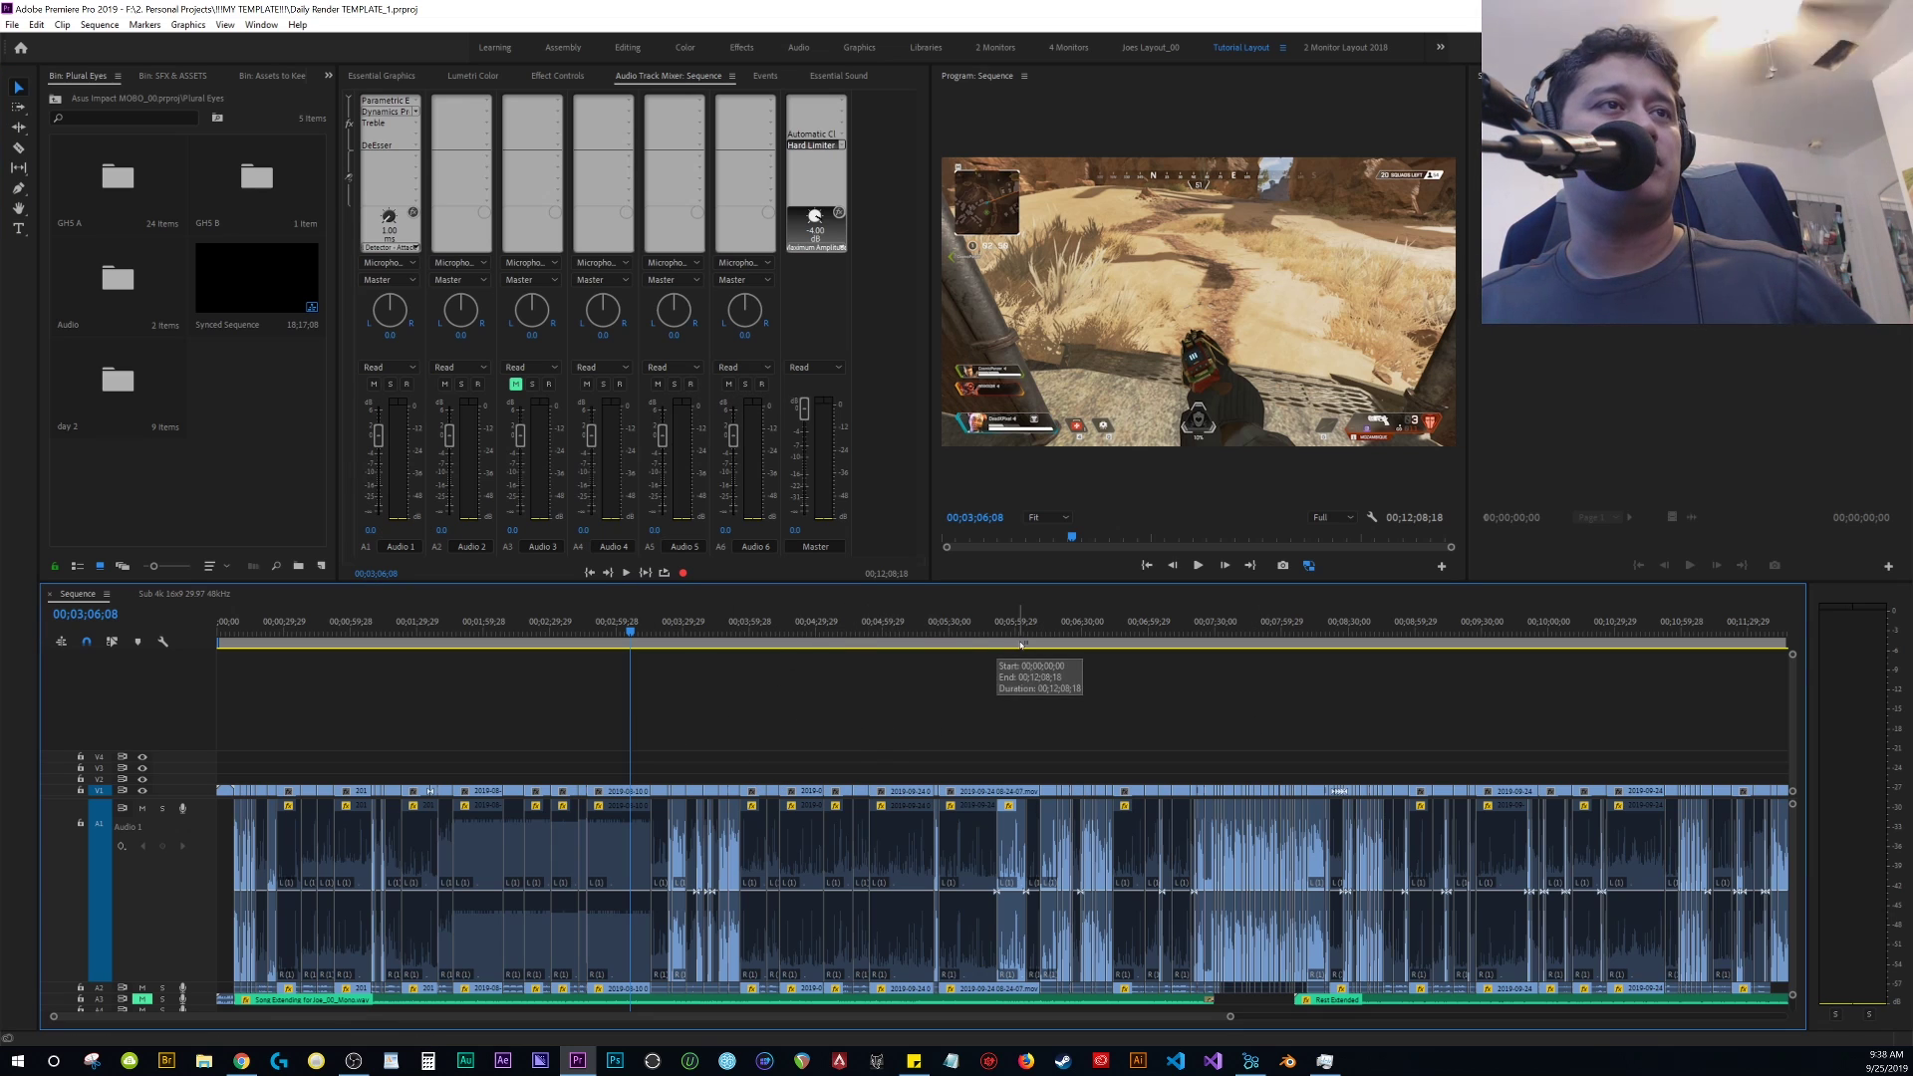
click(1052, 628)
key(space)
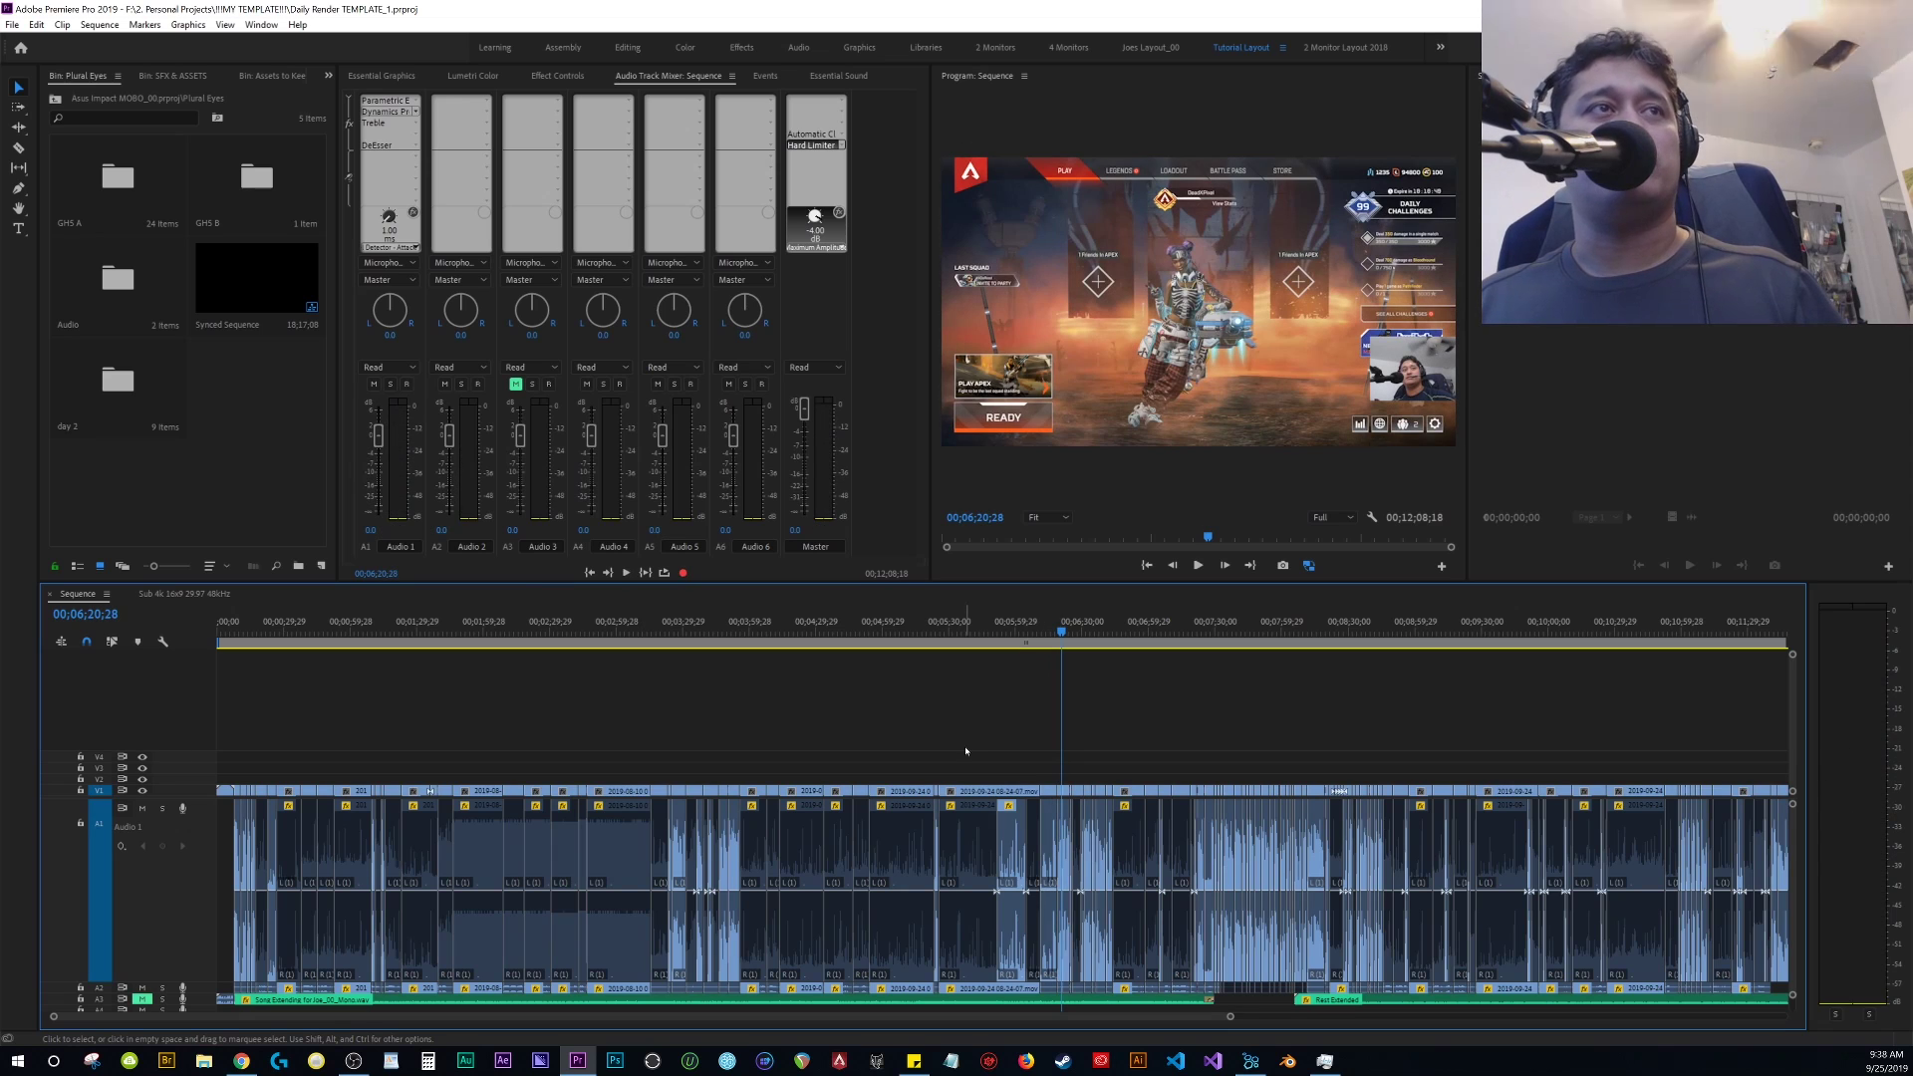
Switch to the Sub 4k 16x9 29.97 48kHz sequence and play a short part of it while checking the track levels
click(186, 595)
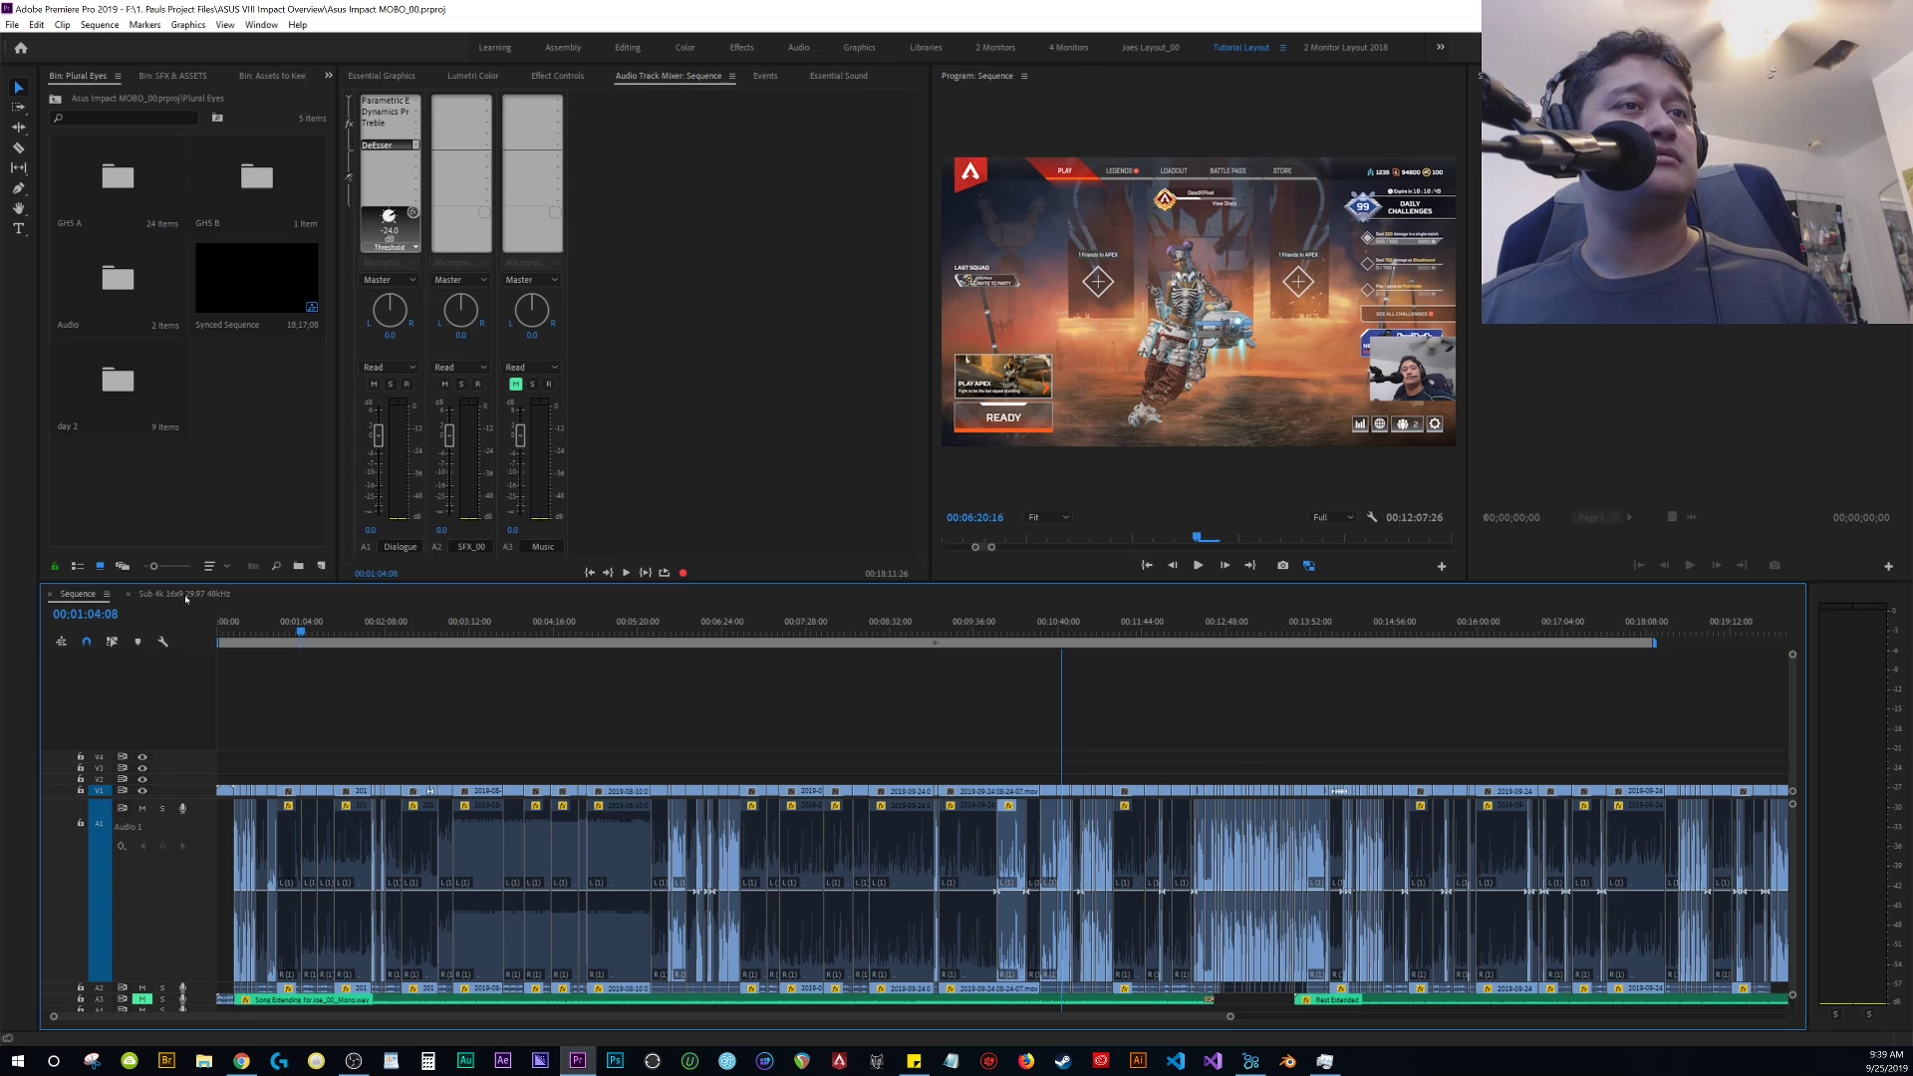
key(space)
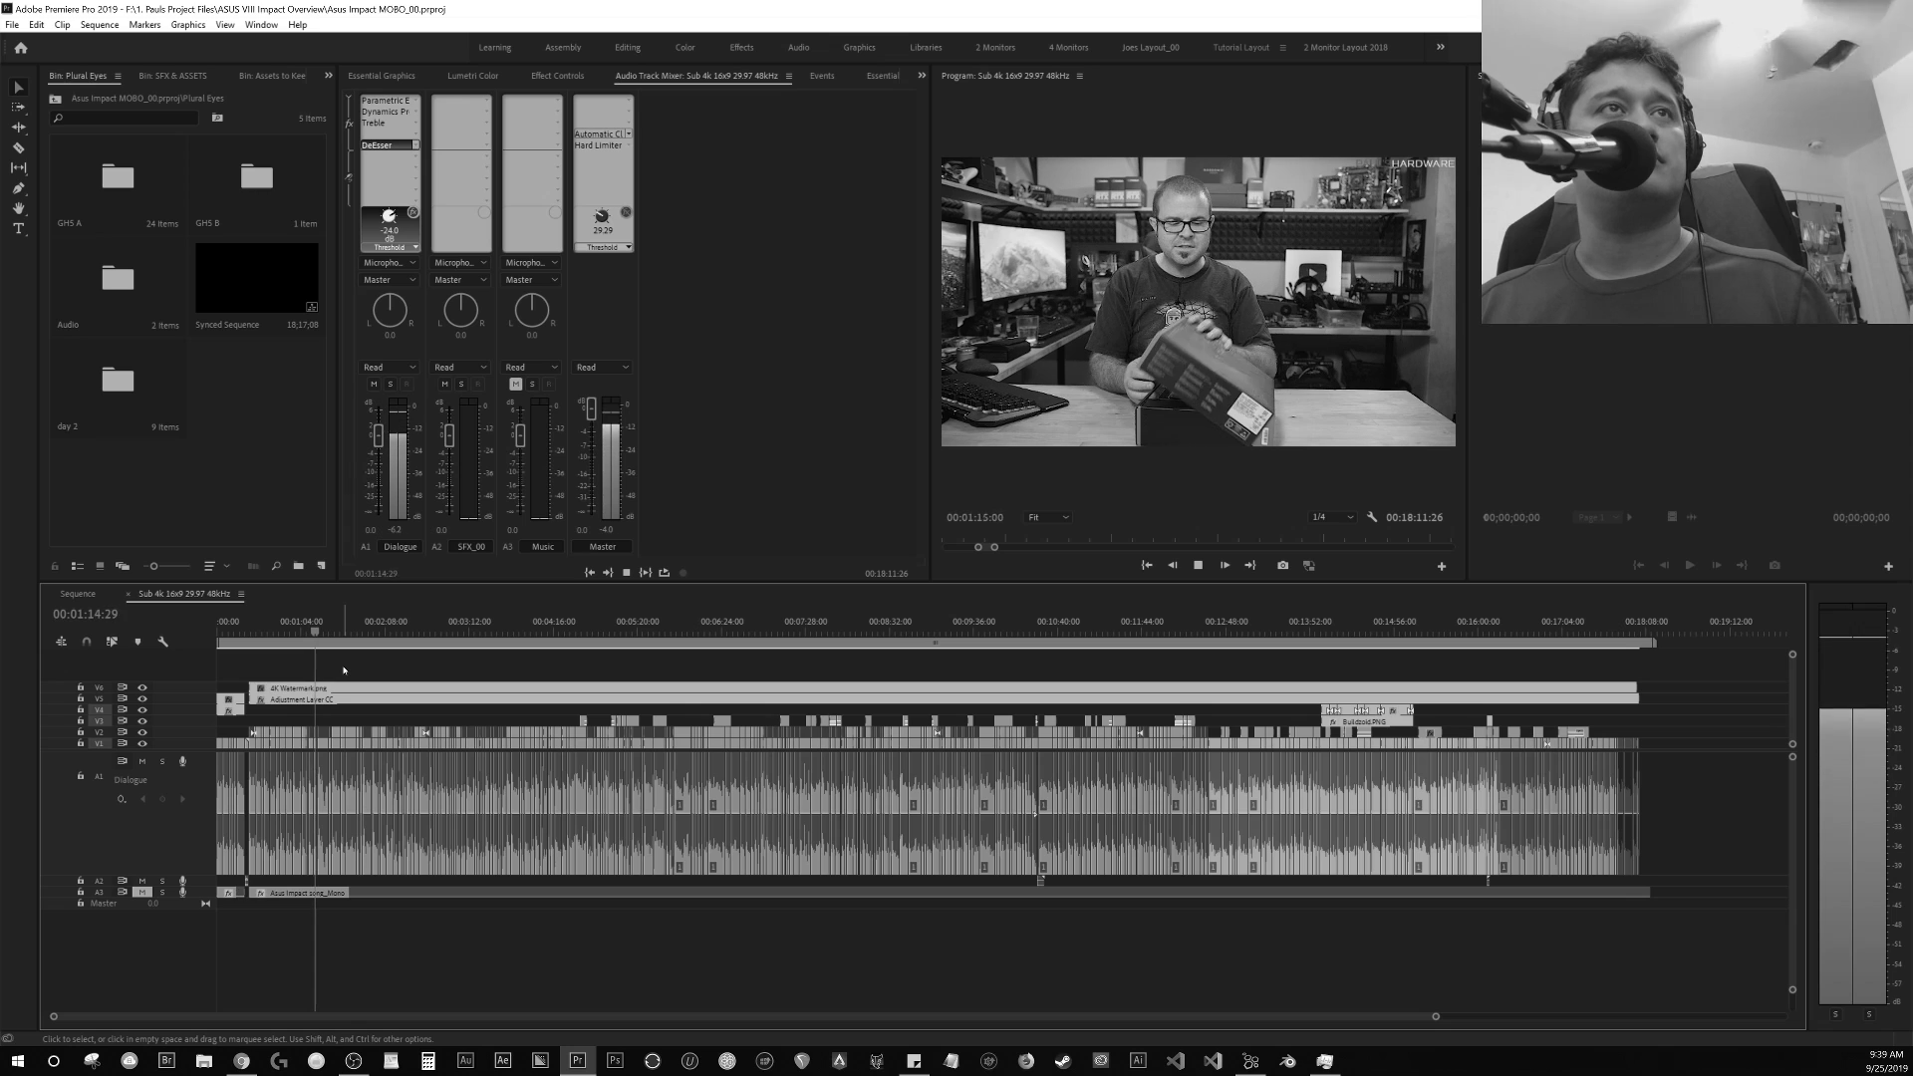
key(space)
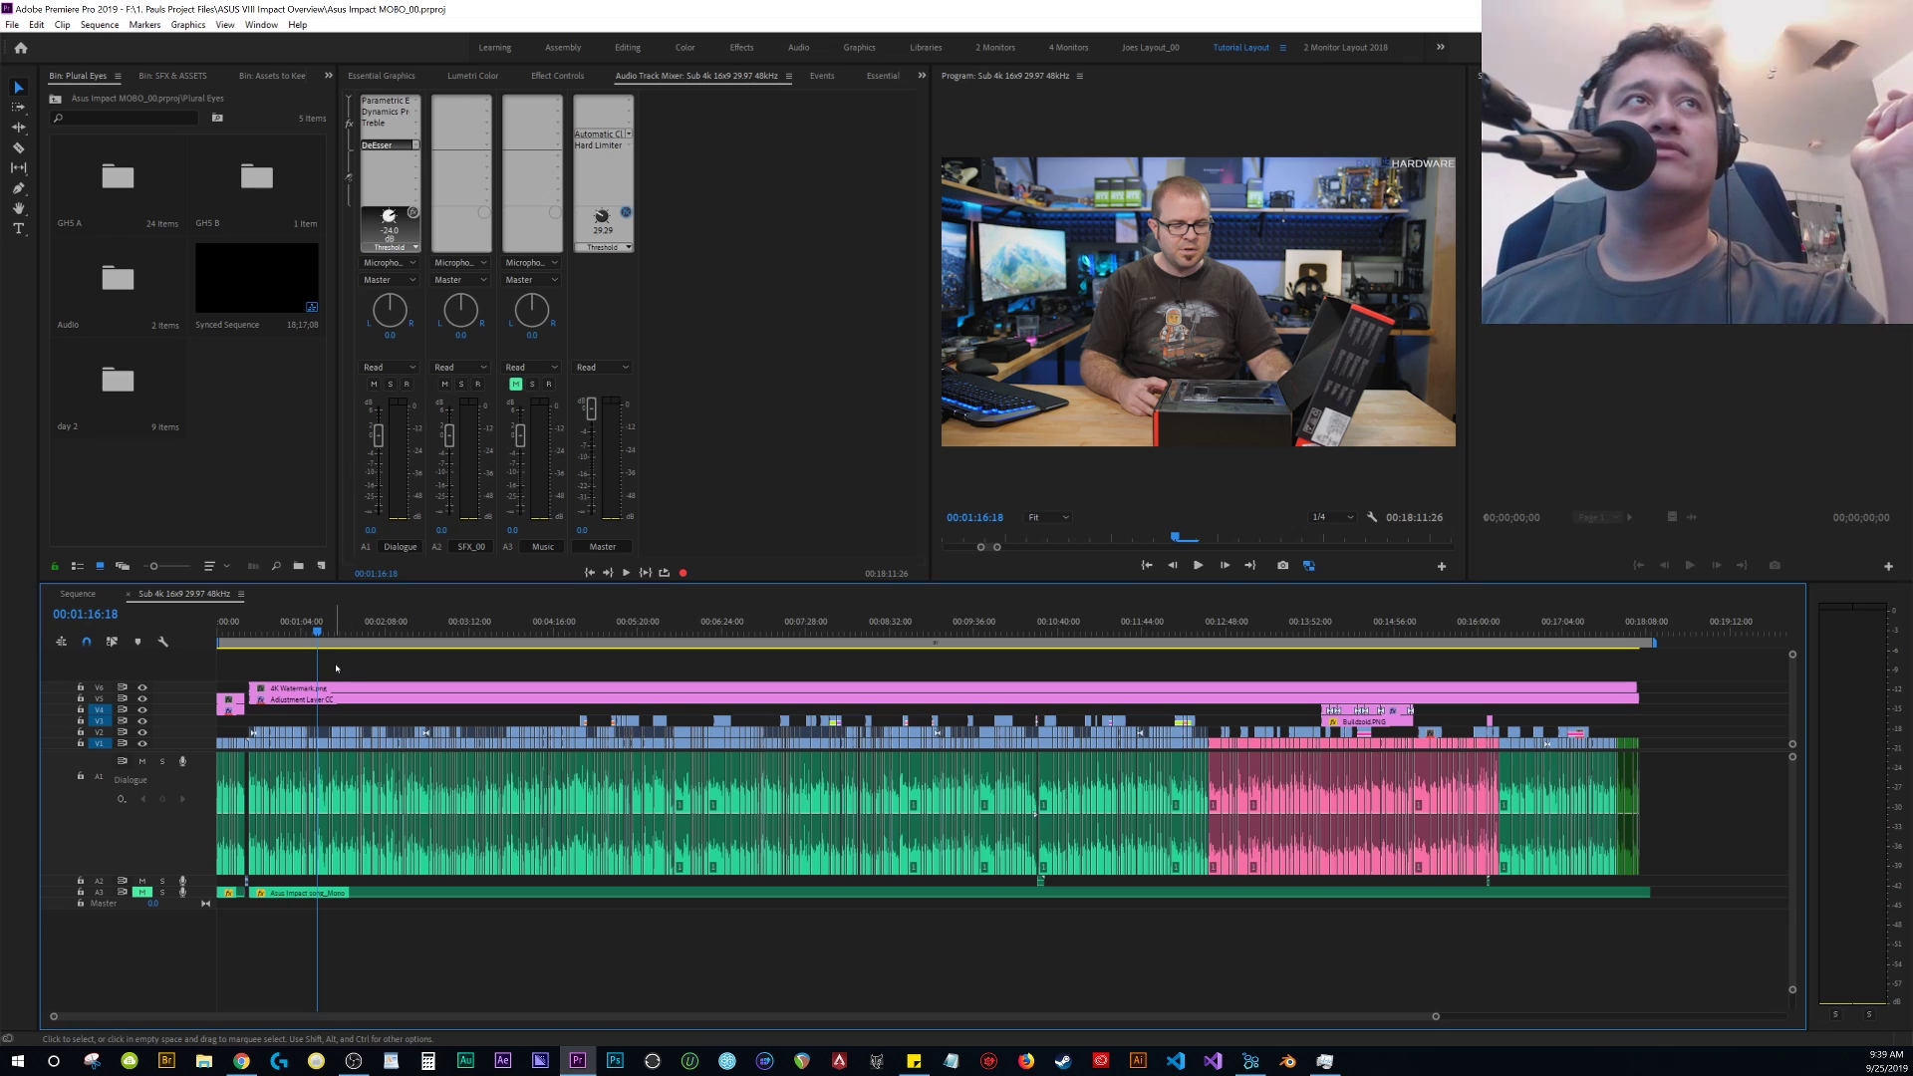
View the current frame in the Program monitor at full-window size and restore the layout
click(1112, 118)
key(grave)
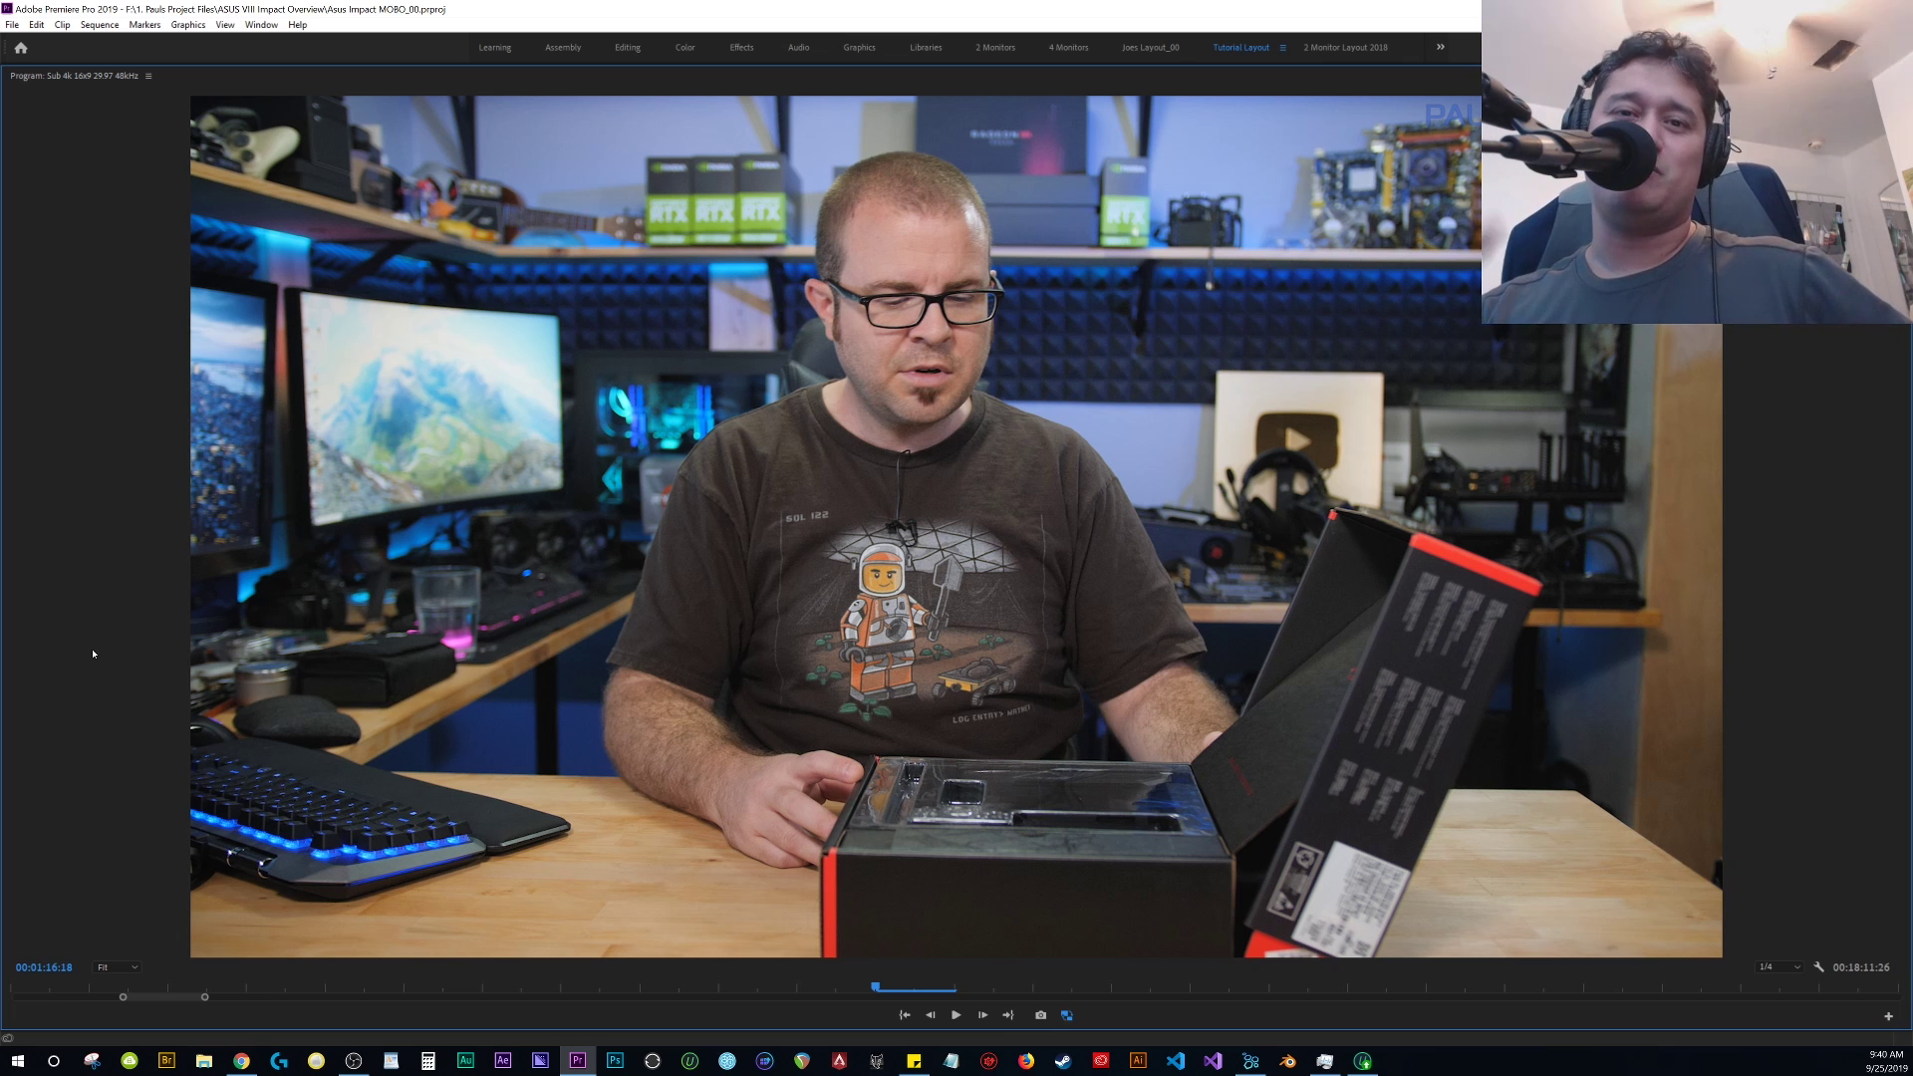
key(grave)
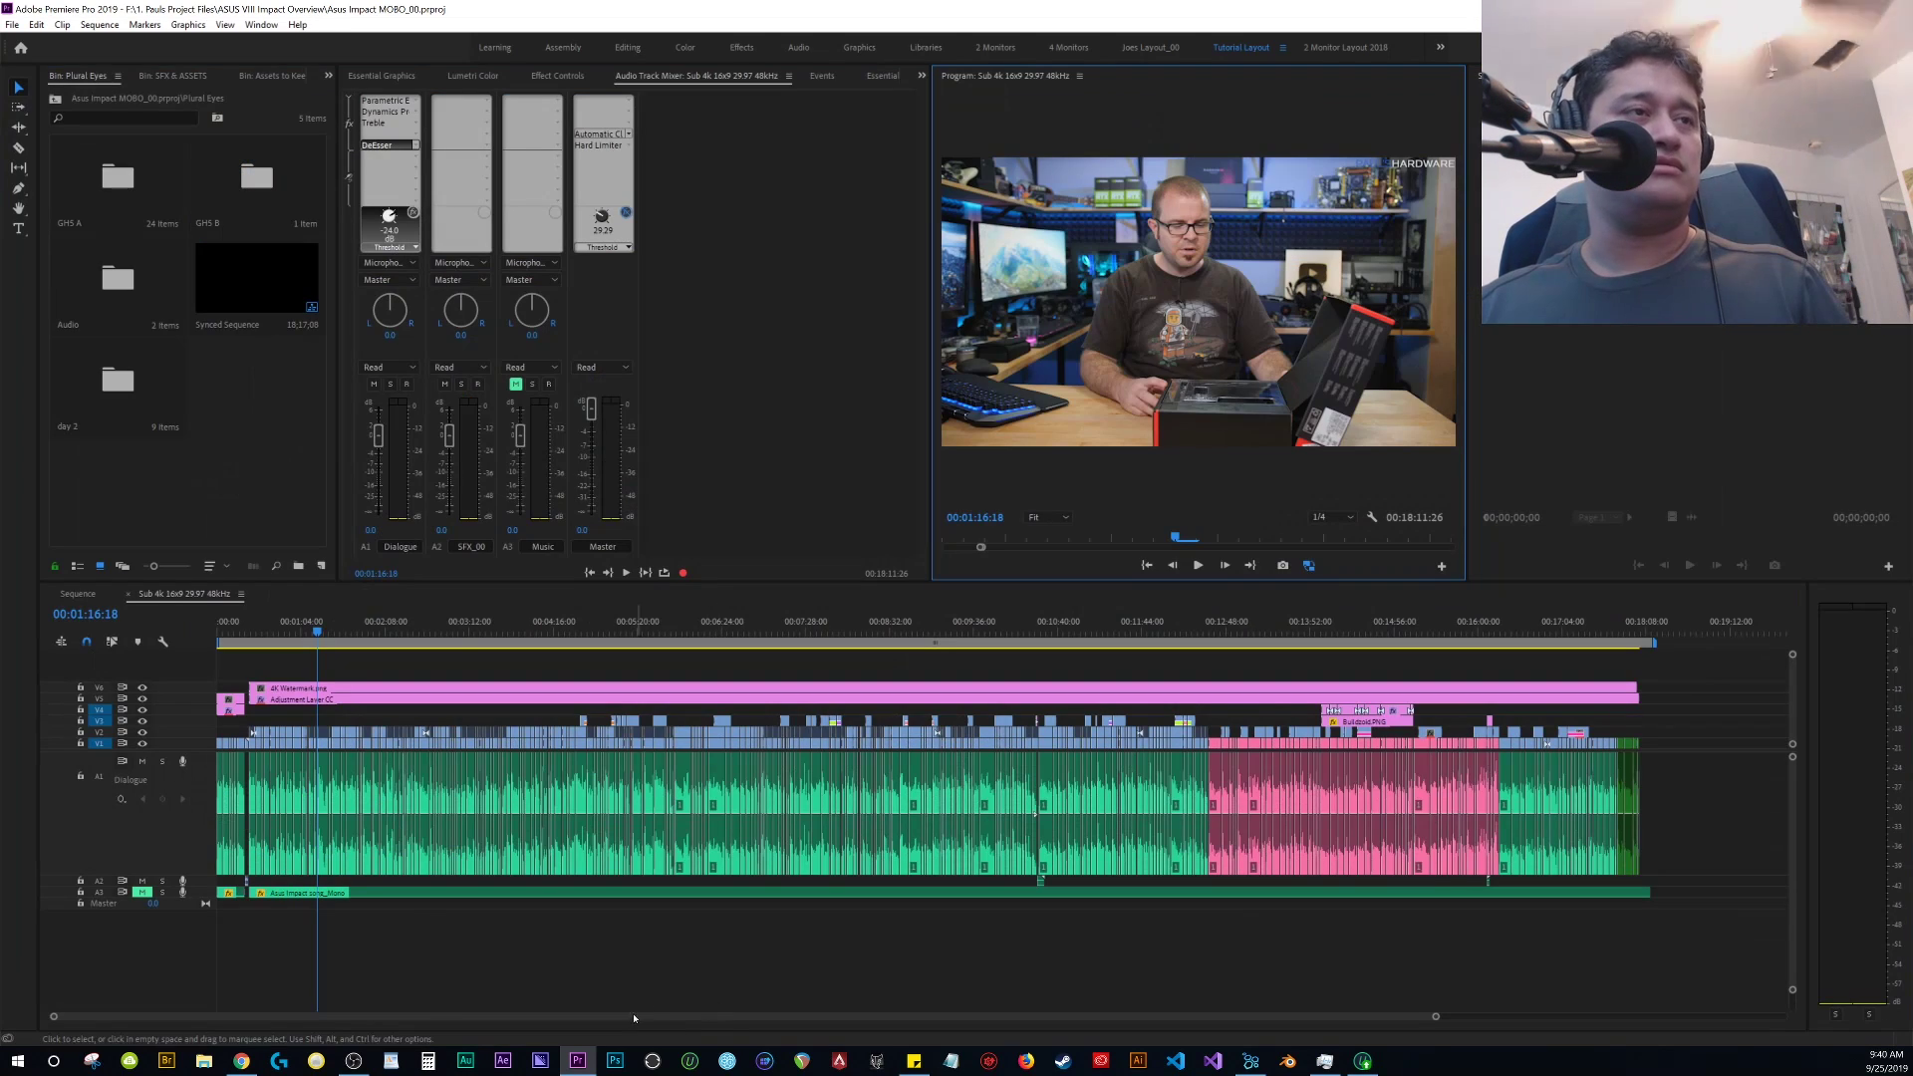
Select all clips on the Dialogue track with the Track Select Backward tool and normalize their max peak through Audio Gain
key(grave)
key(equal)
key(equal)
key(equal)
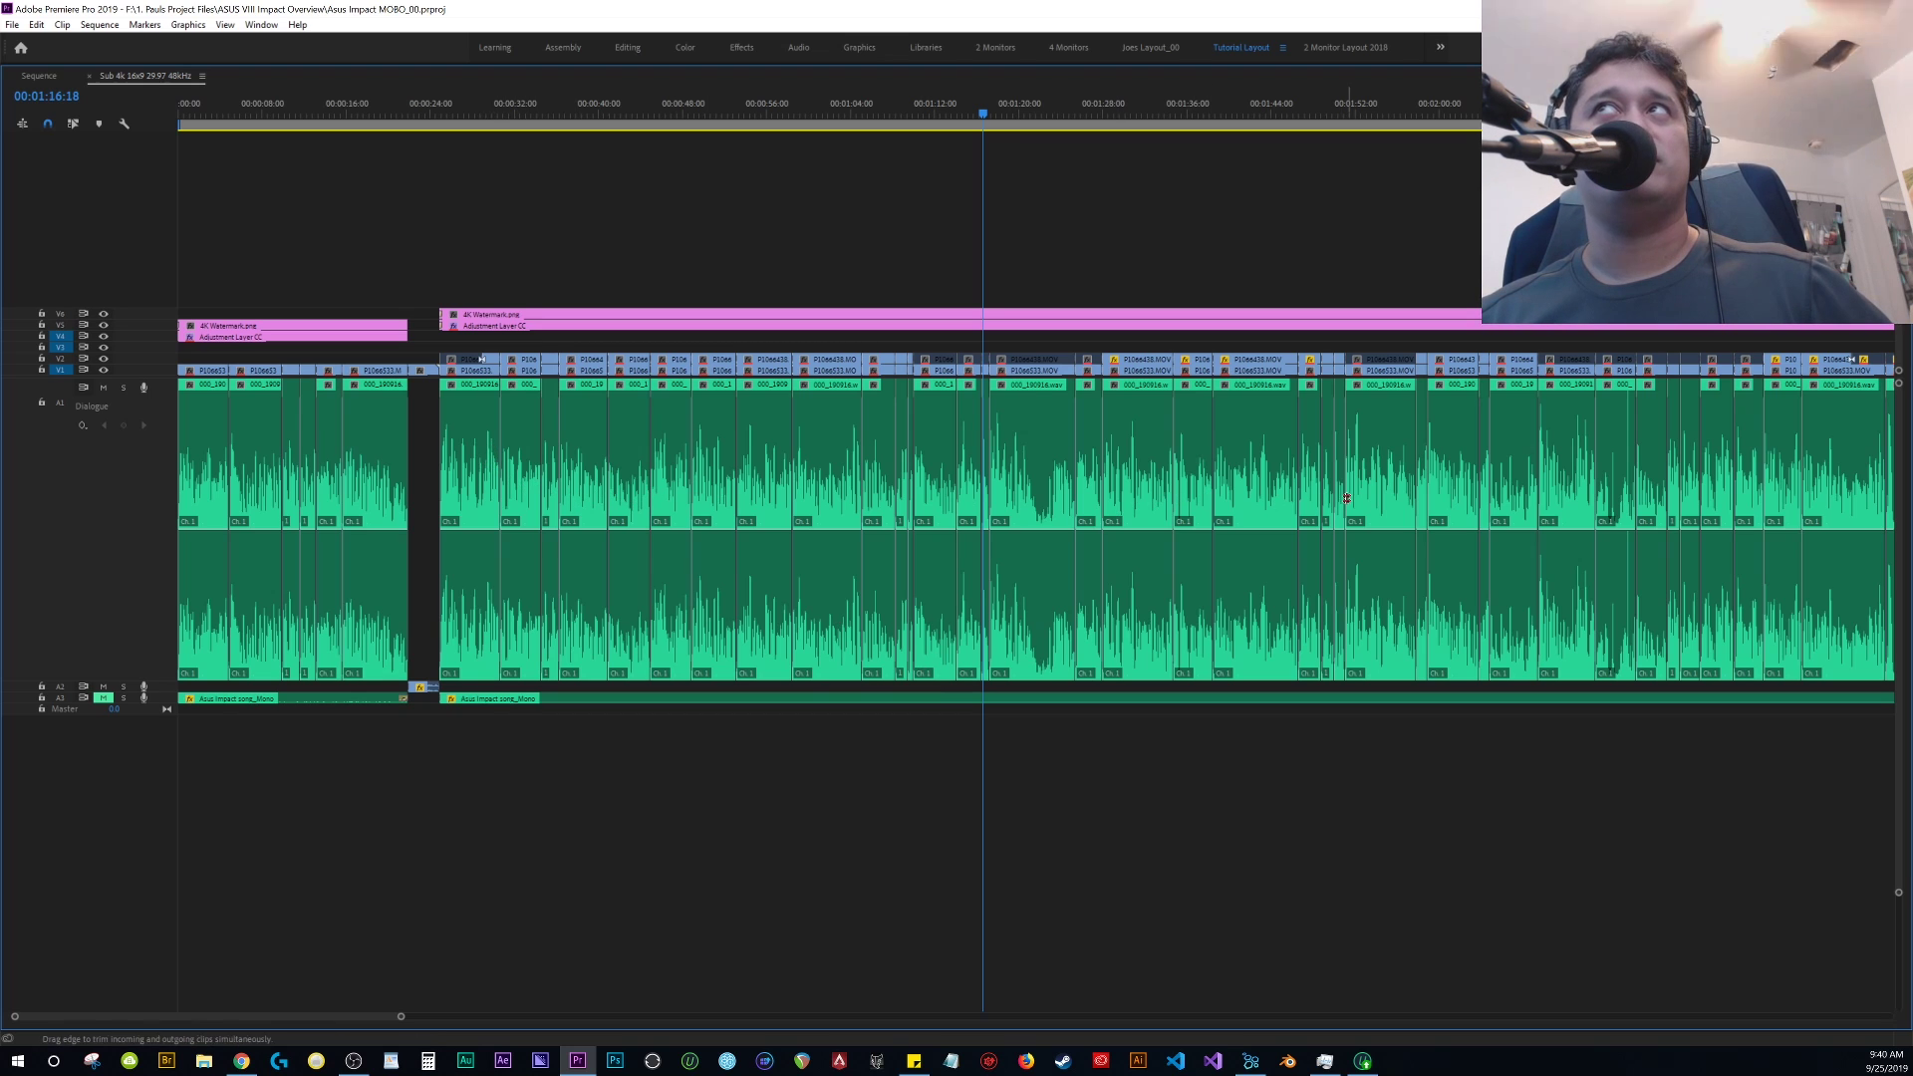
key(shift+a)
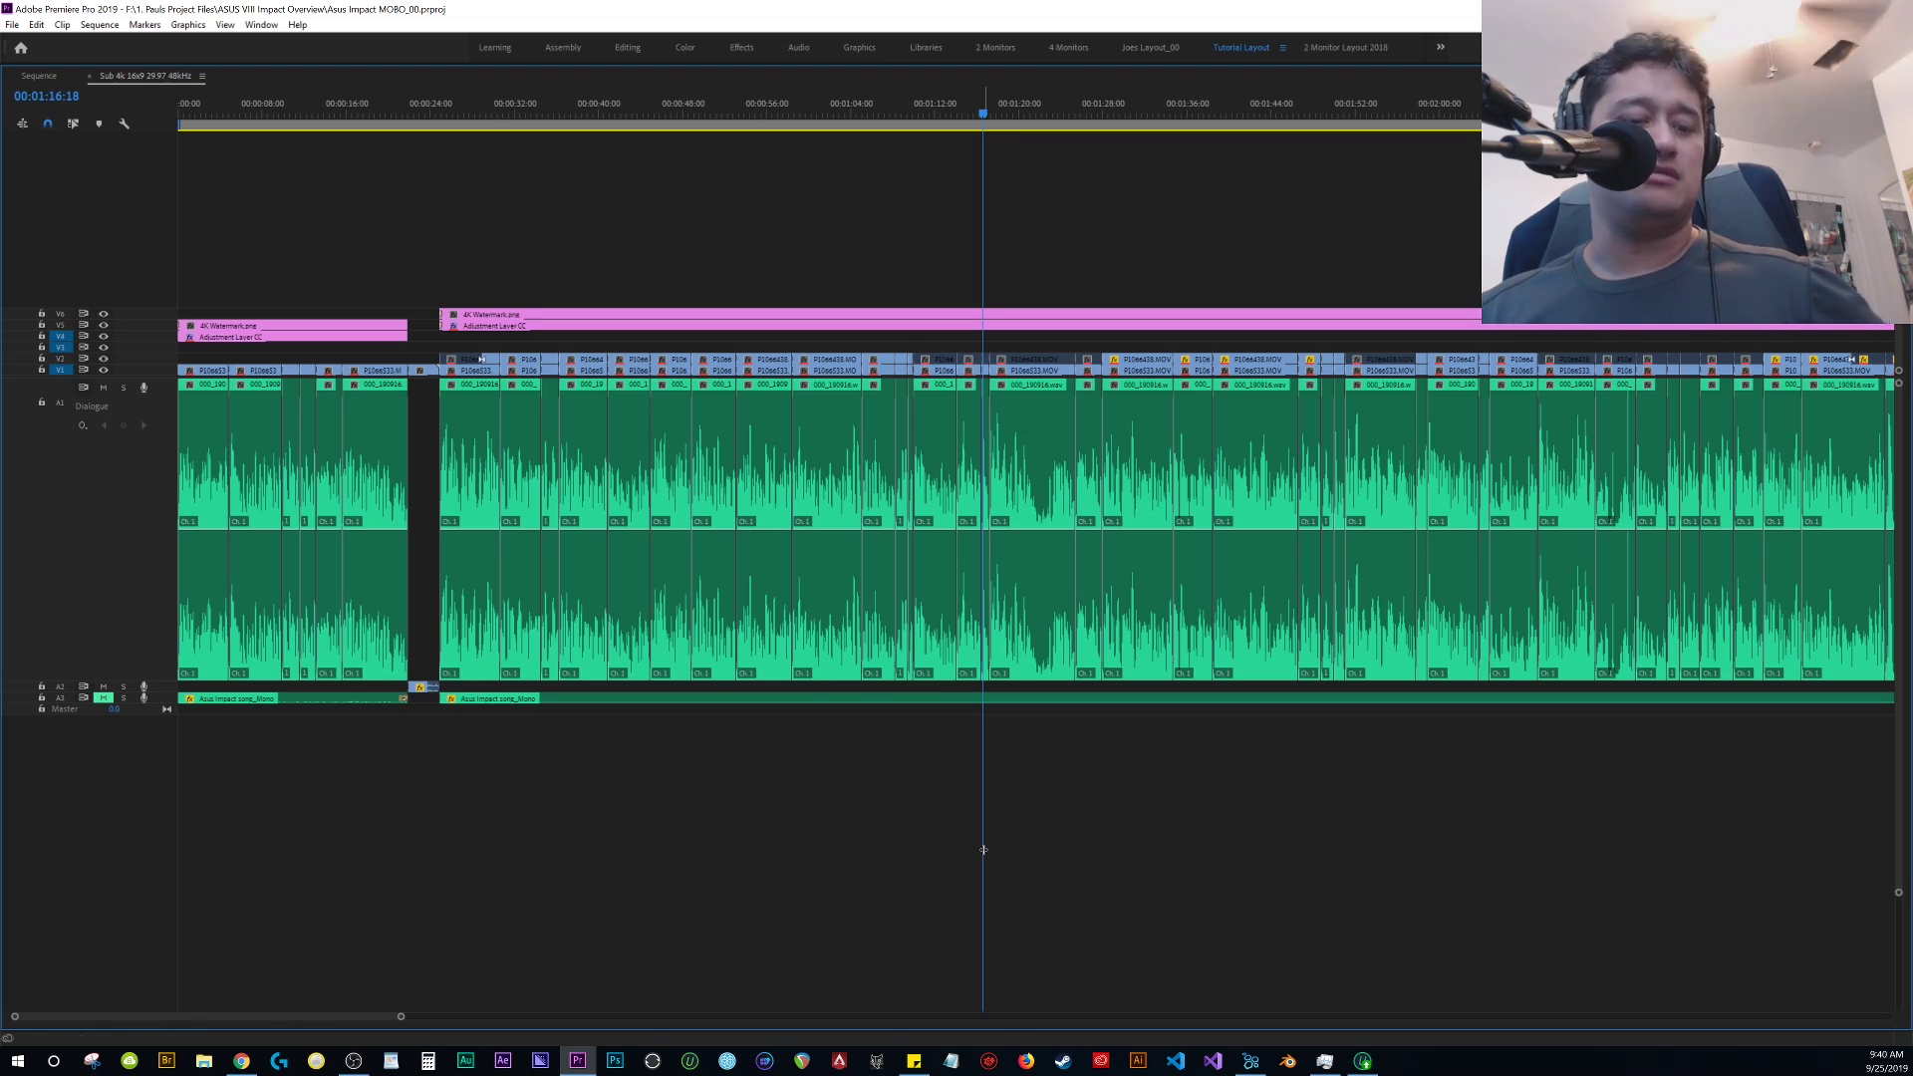
key(backslash)
click(1806, 566)
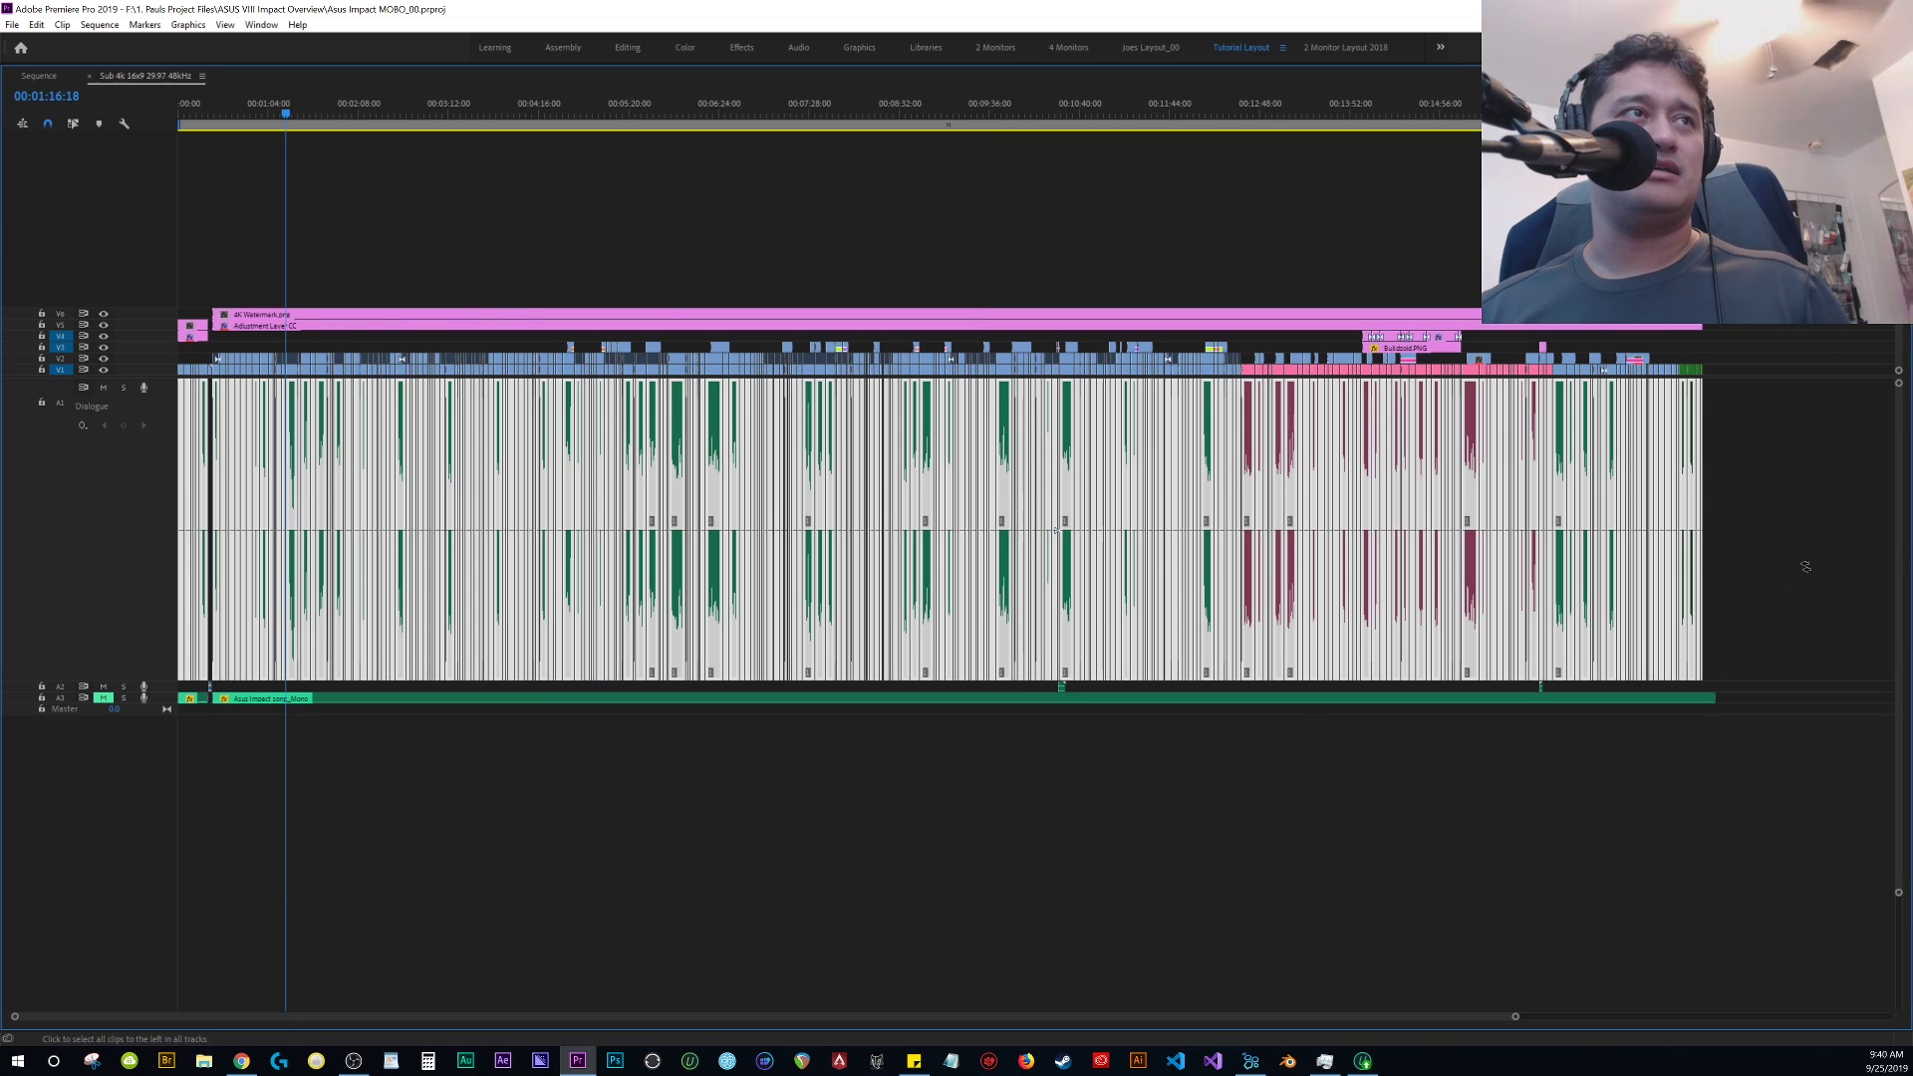
key(g)
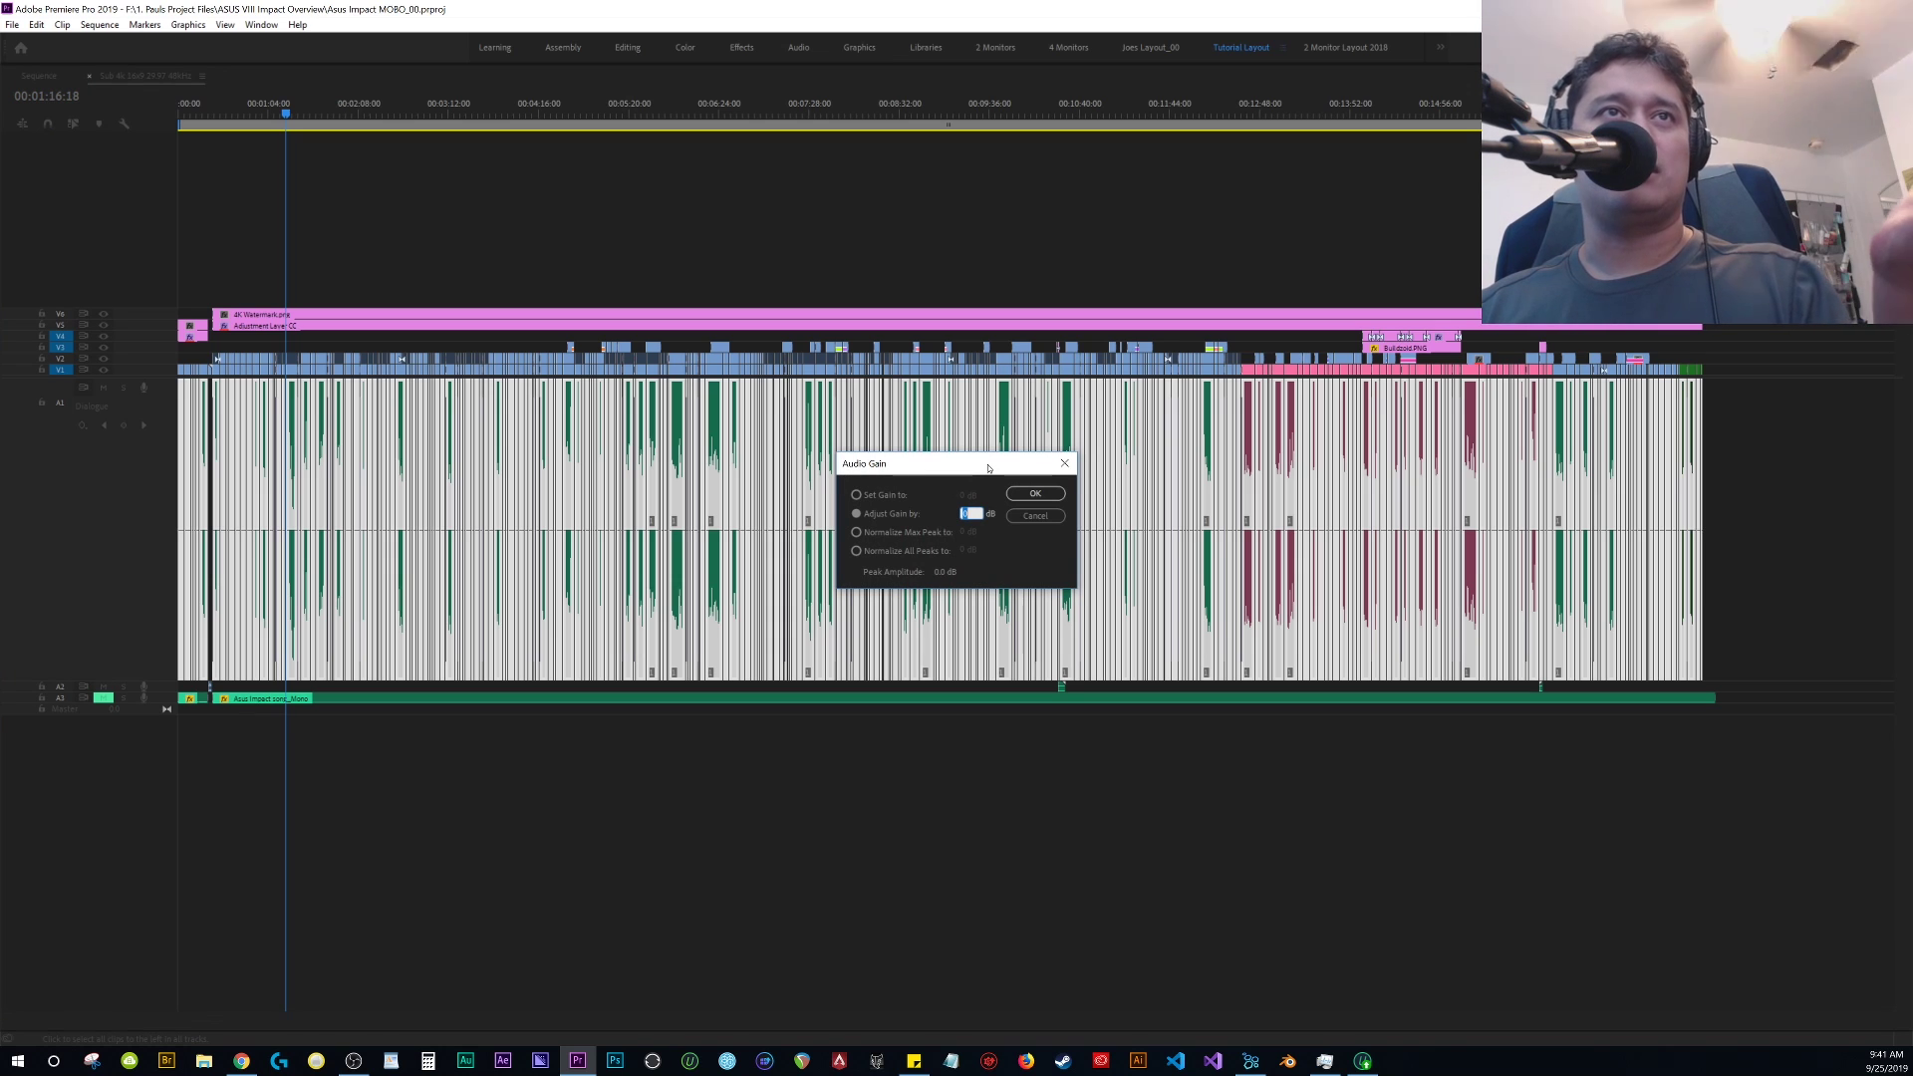
click(910, 536)
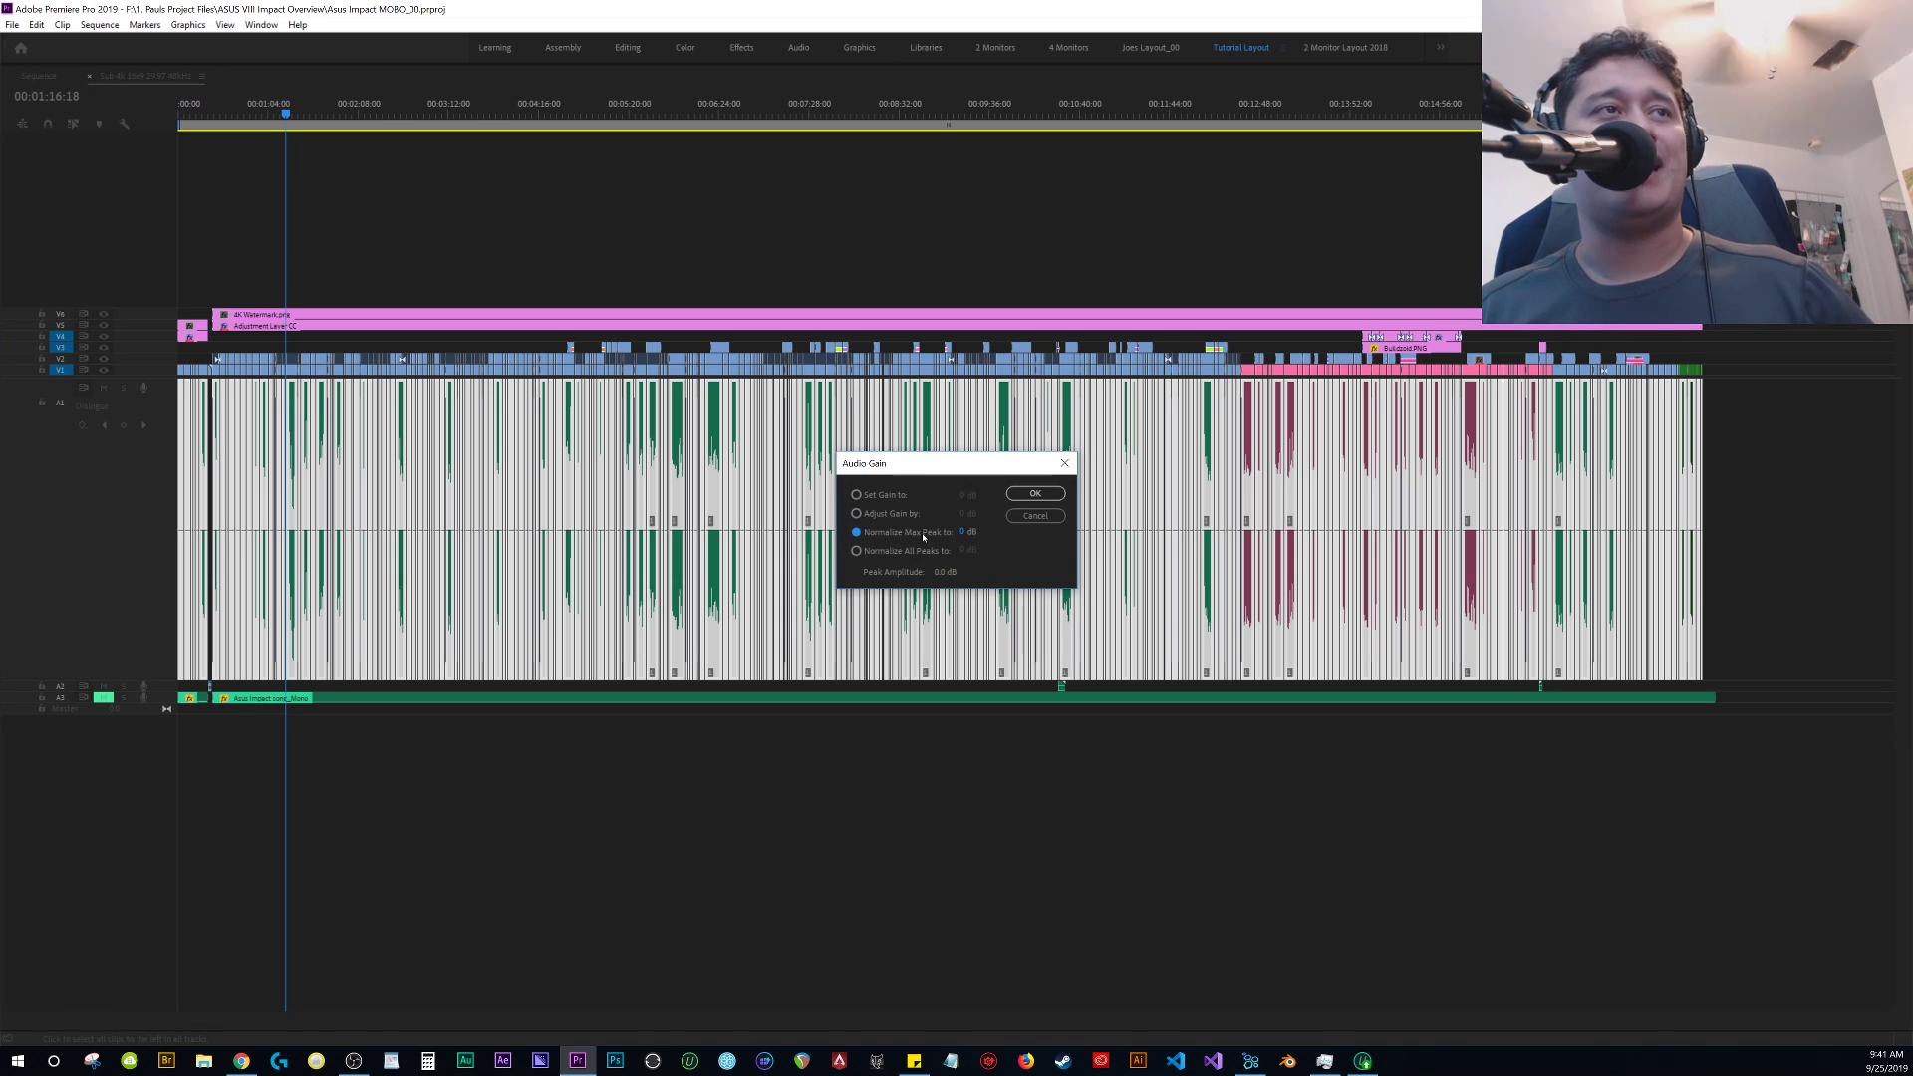
click(1025, 495)
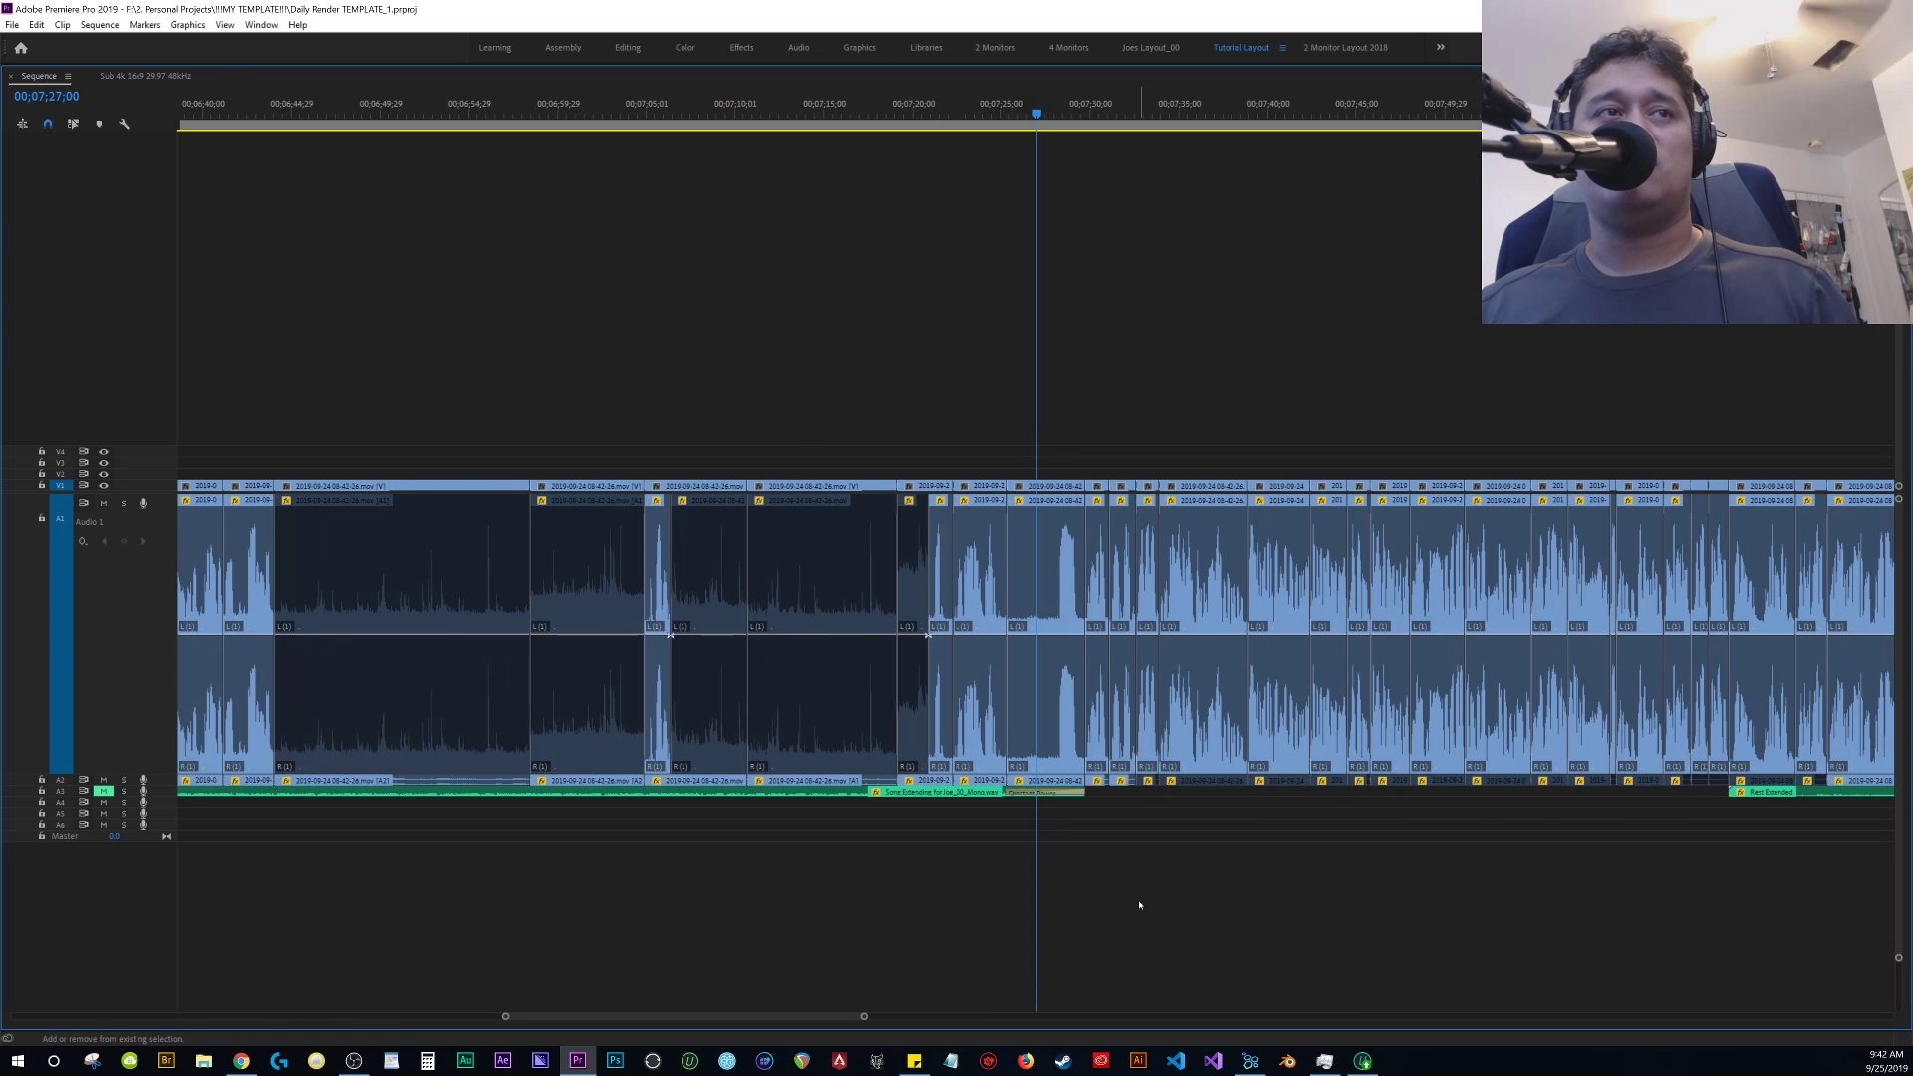
Normalize the max peak of the run of clips from 00:07:27:00 onward in Sequence and save the project
key(minus)
drag(1457, 446, 1041, 638)
key(equal)
key(equal)
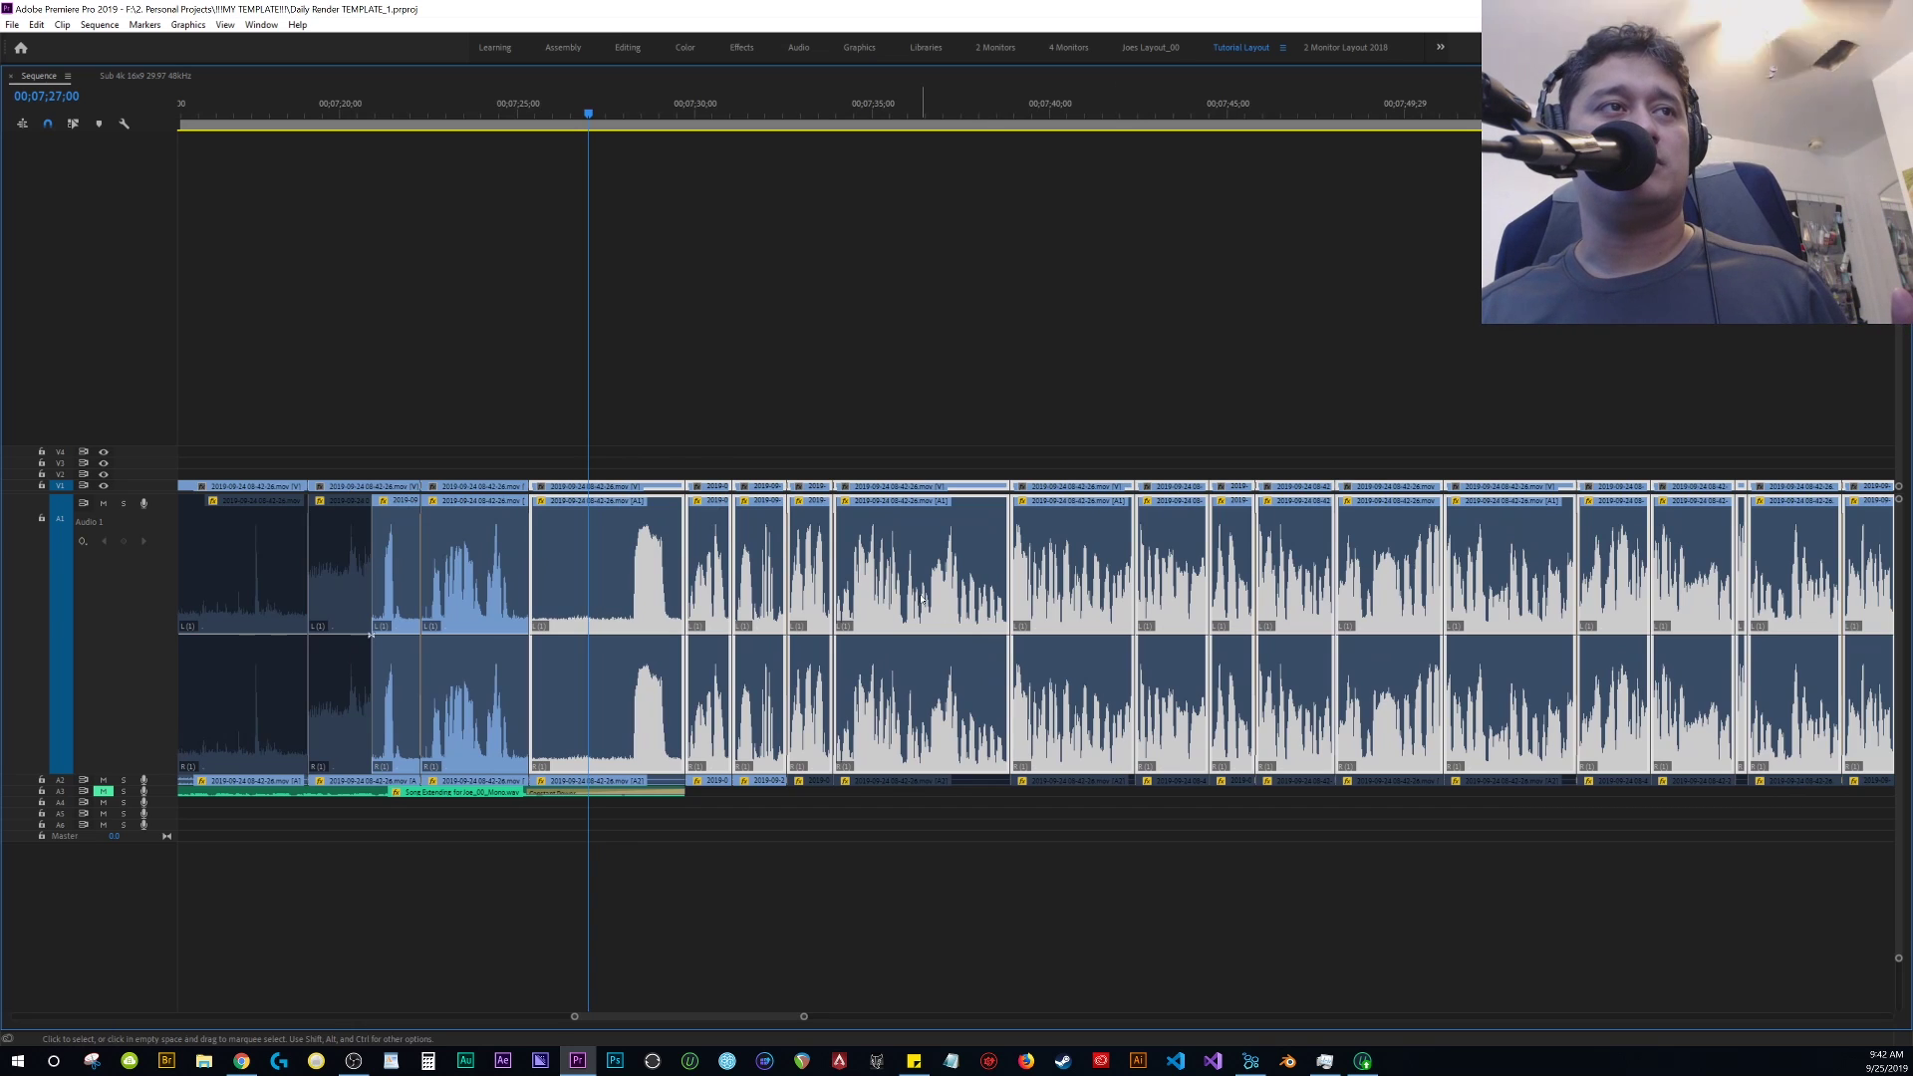
right_click(922, 648)
click(990, 777)
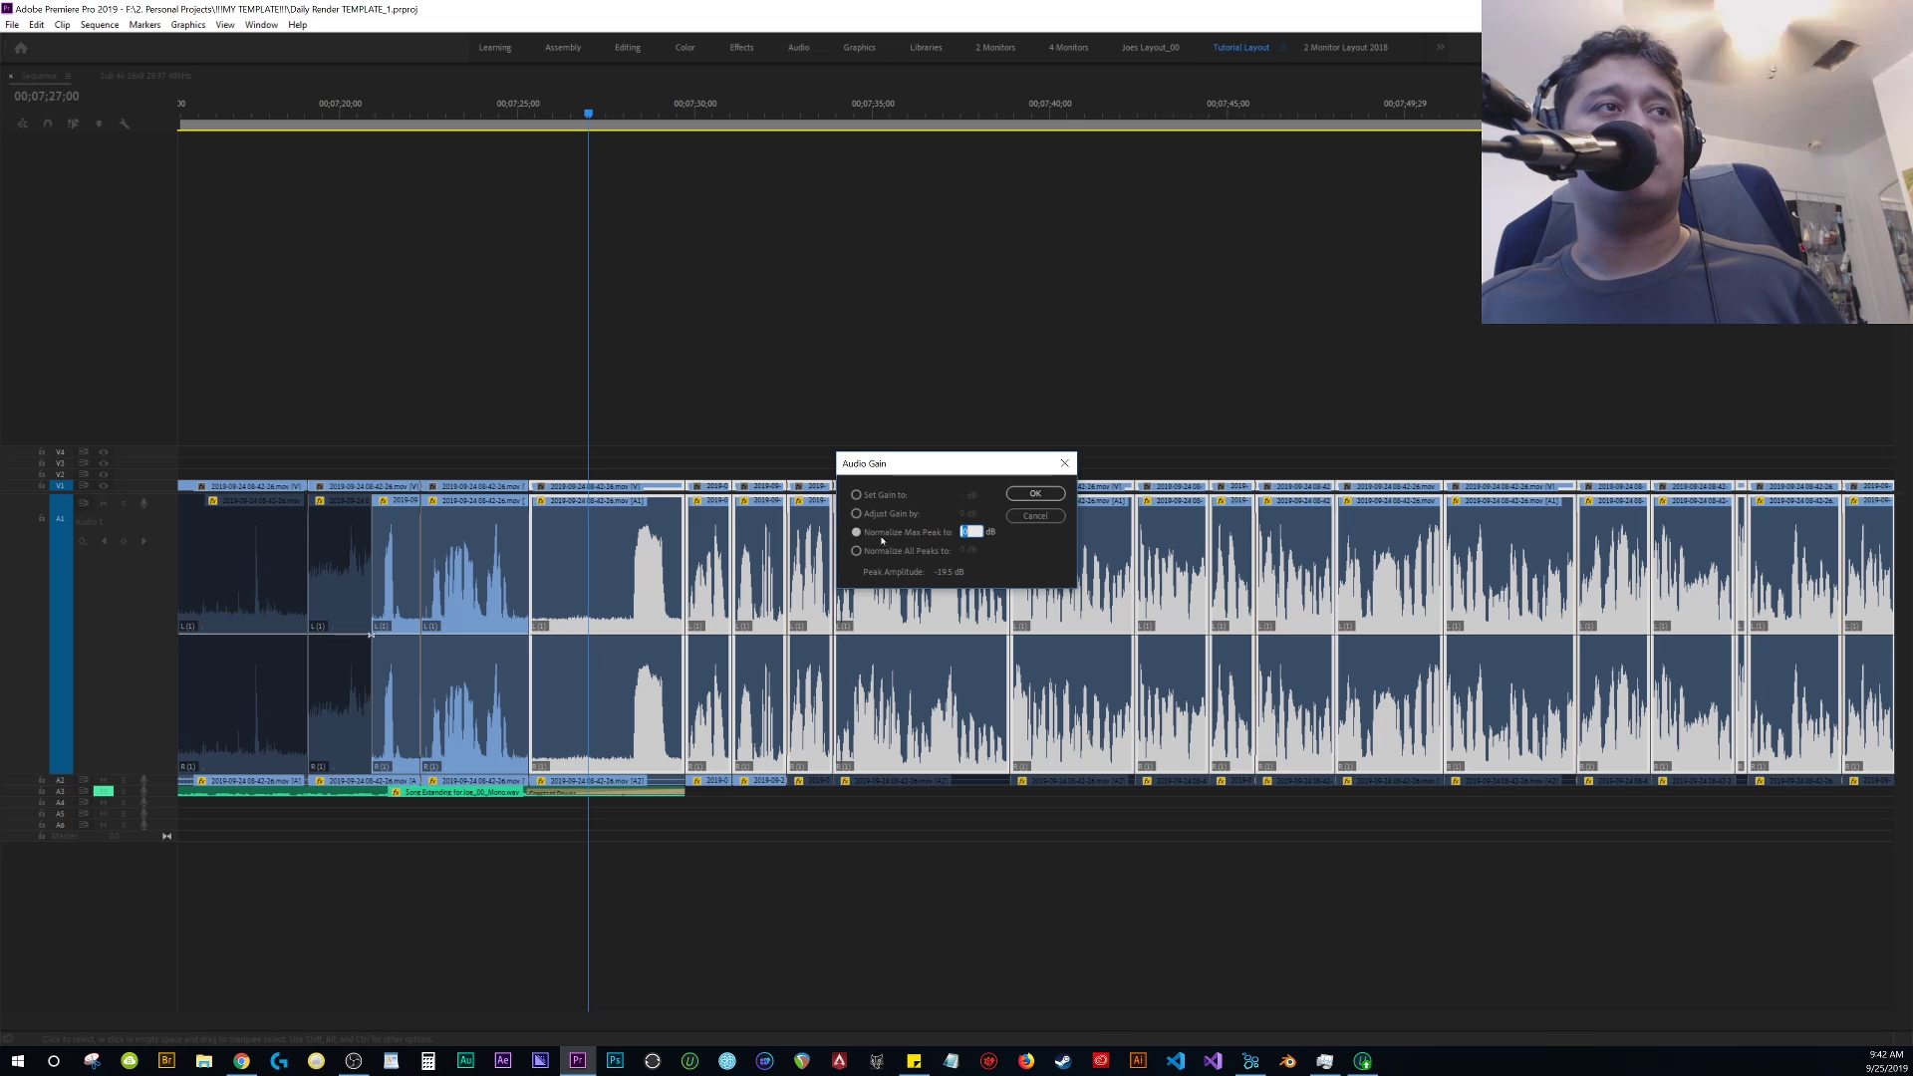
click(1036, 494)
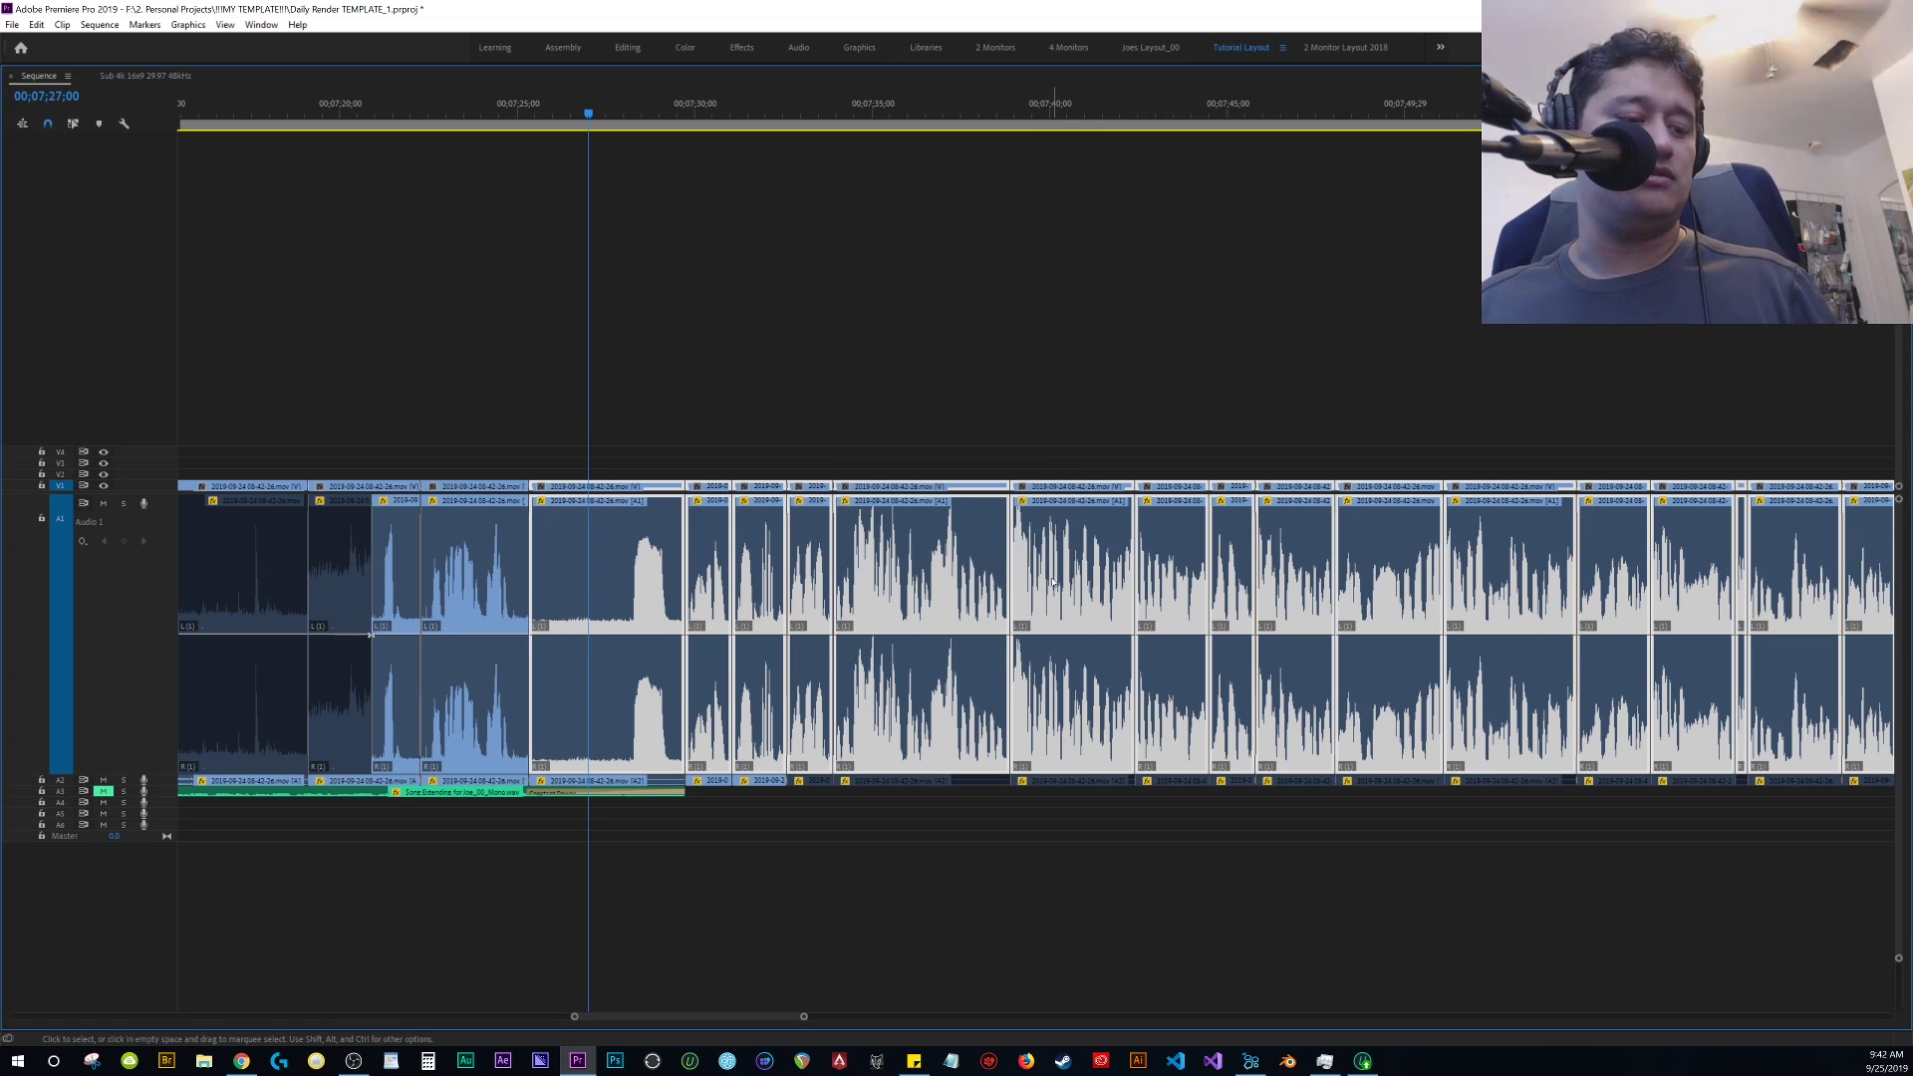
key(ctrl+s)
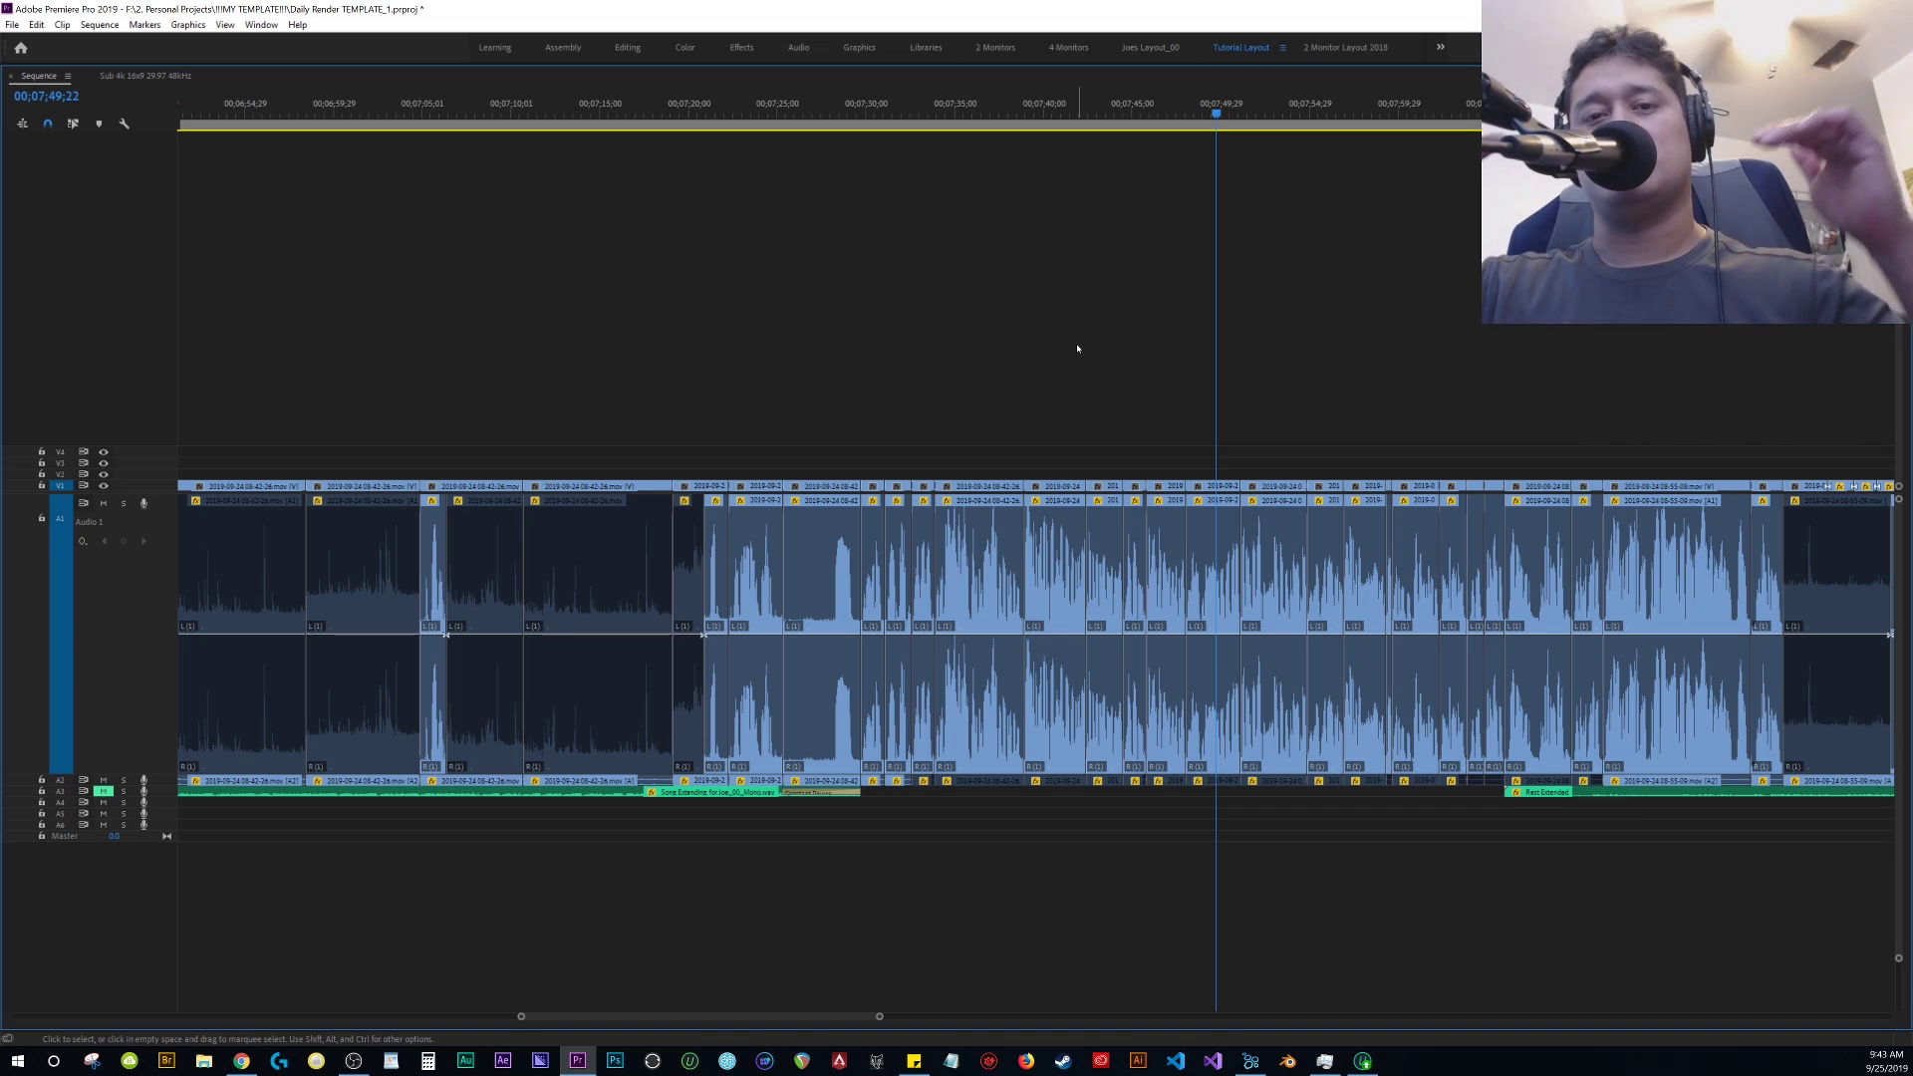
Select the clips from about 00:07:22 to 00:08:20 and normalize all their peaks to -4 dB through Audio Gain
drag(707, 444, 1286, 588)
right_click(1286, 586)
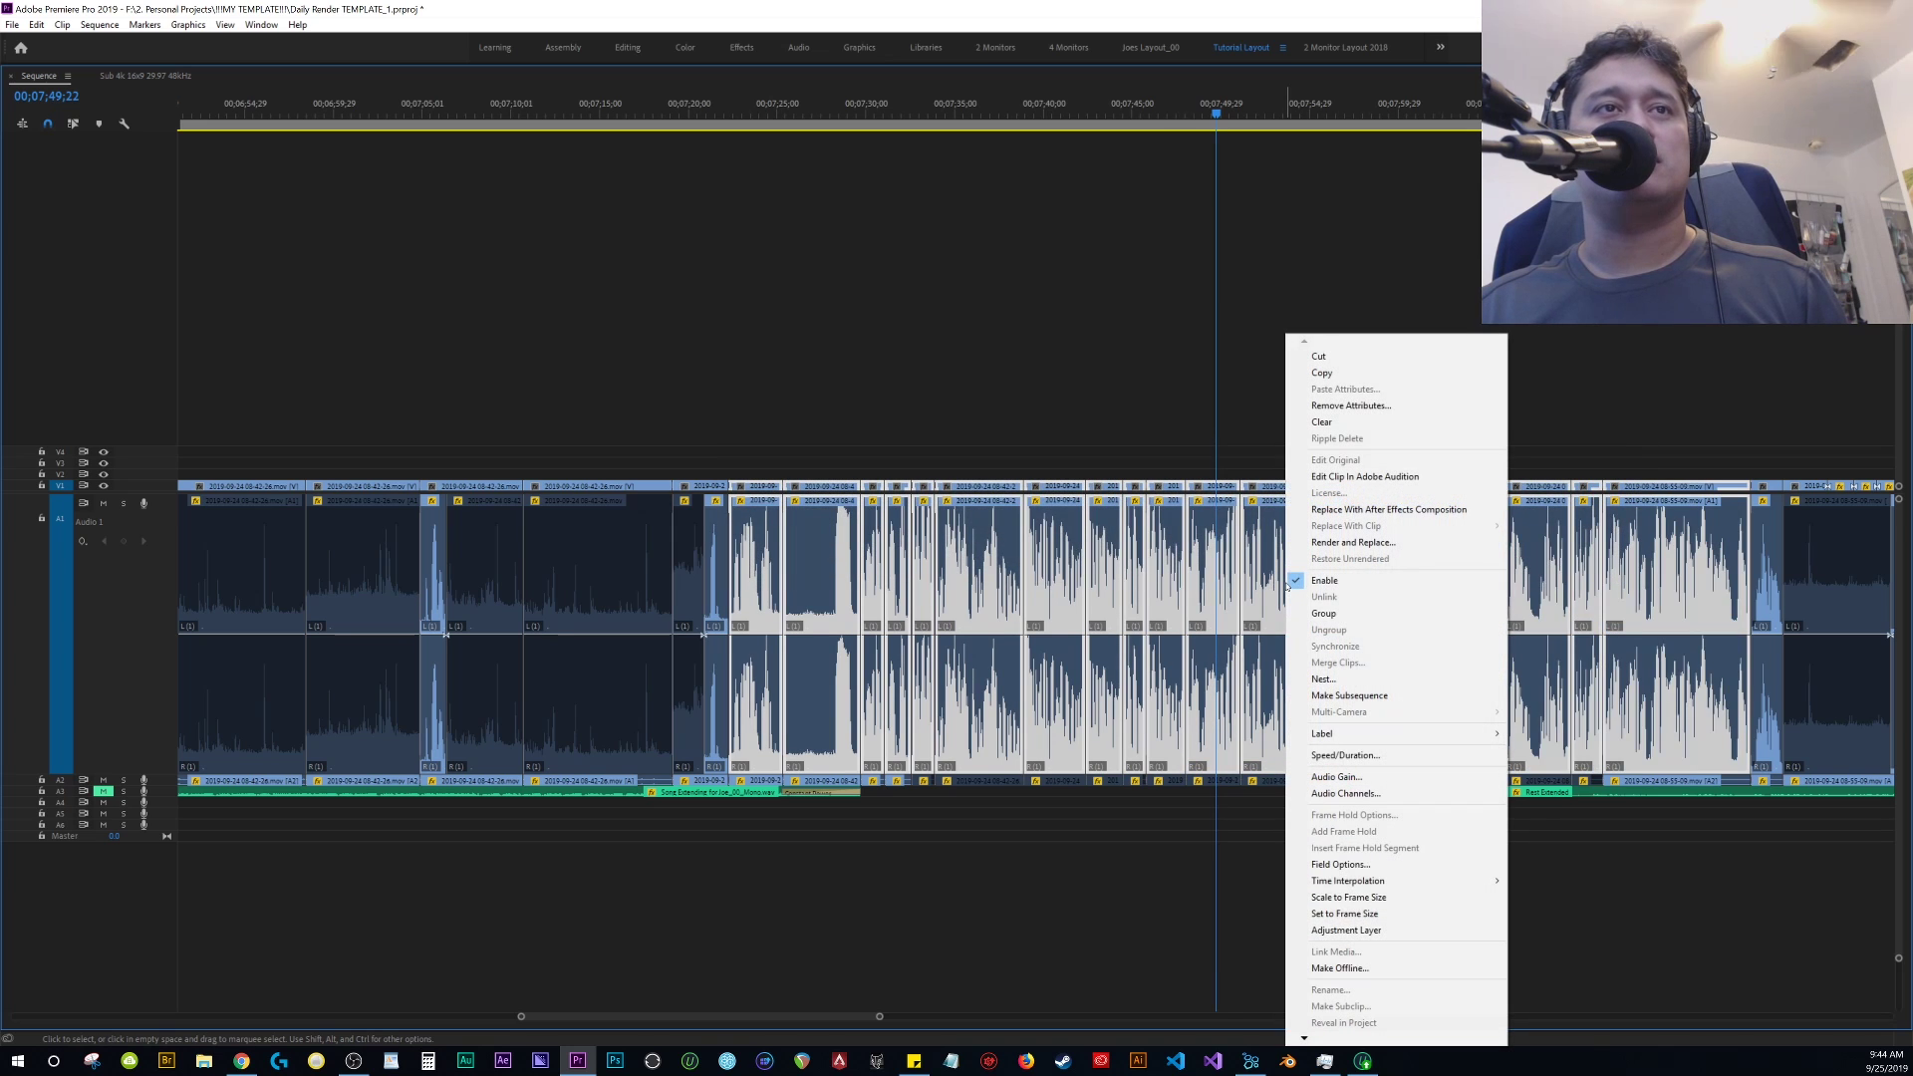
click(1335, 776)
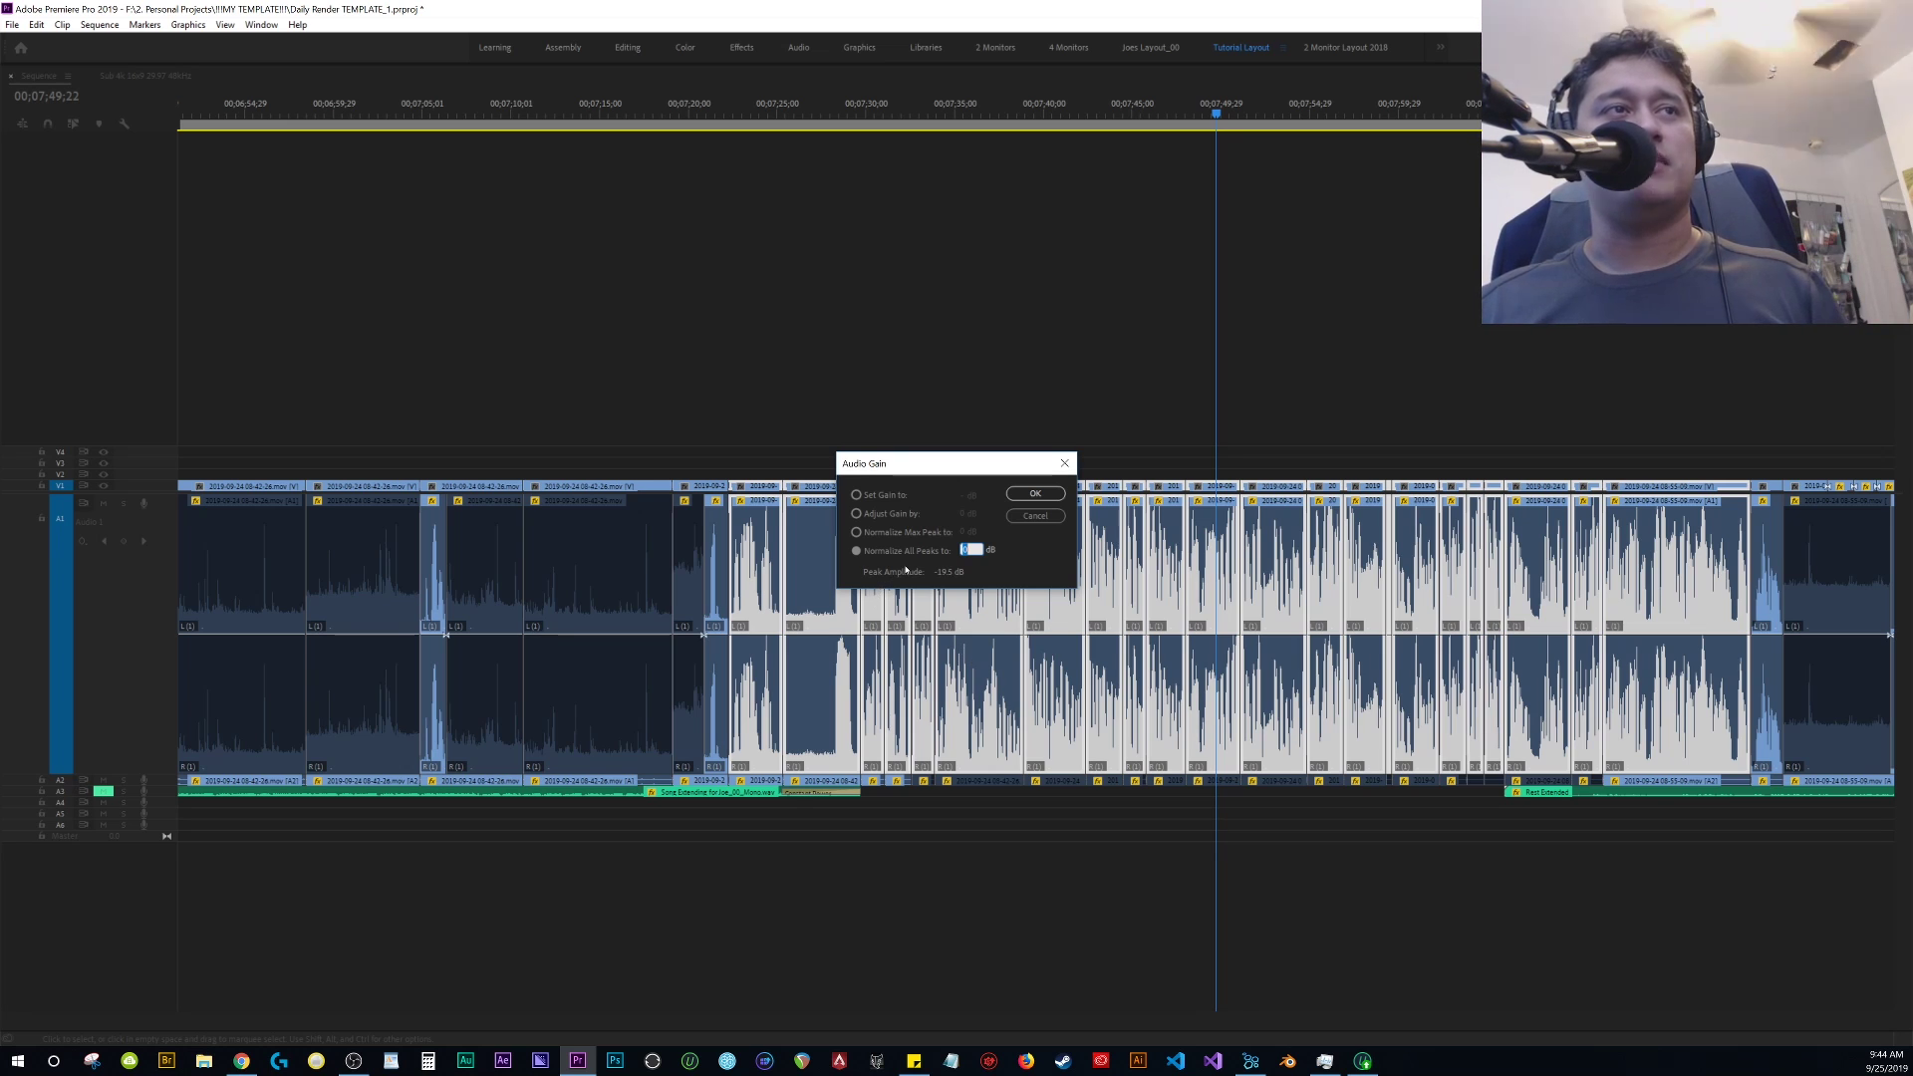
text(-4)
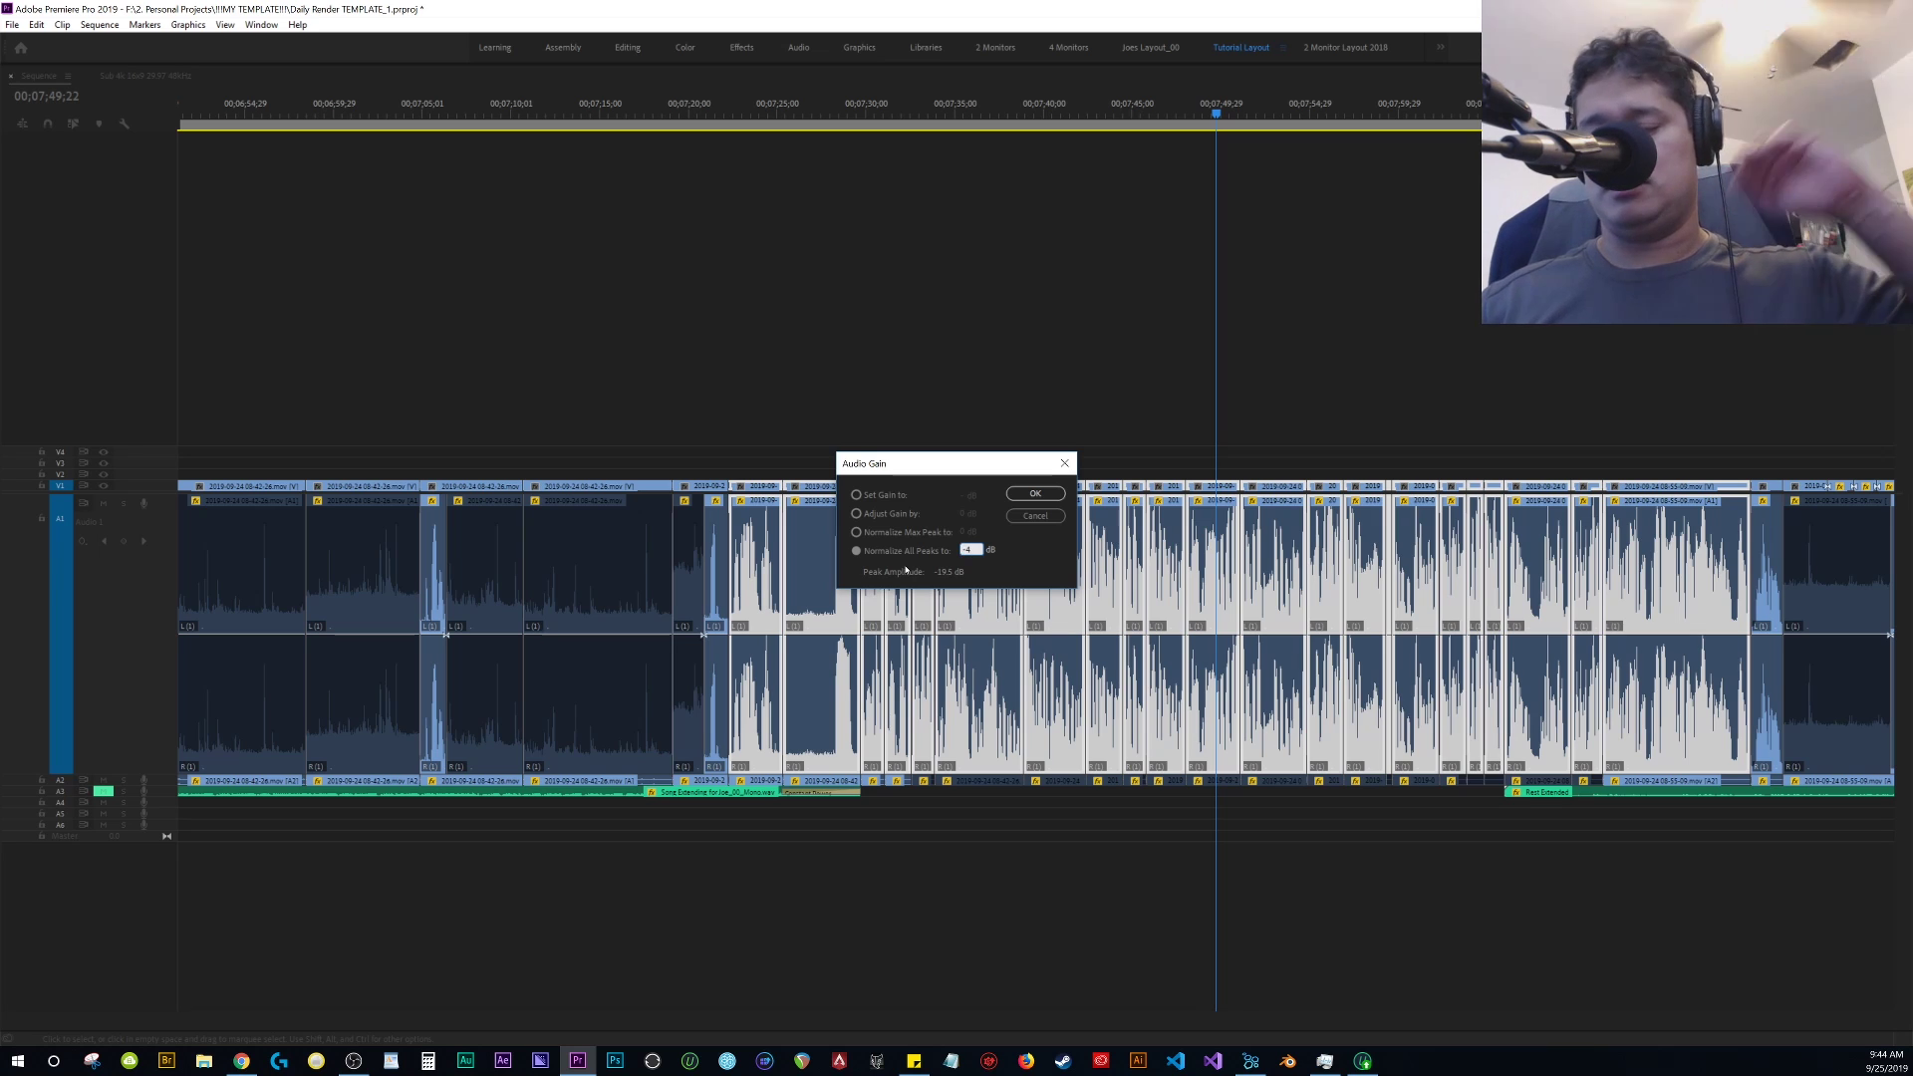
click(1036, 494)
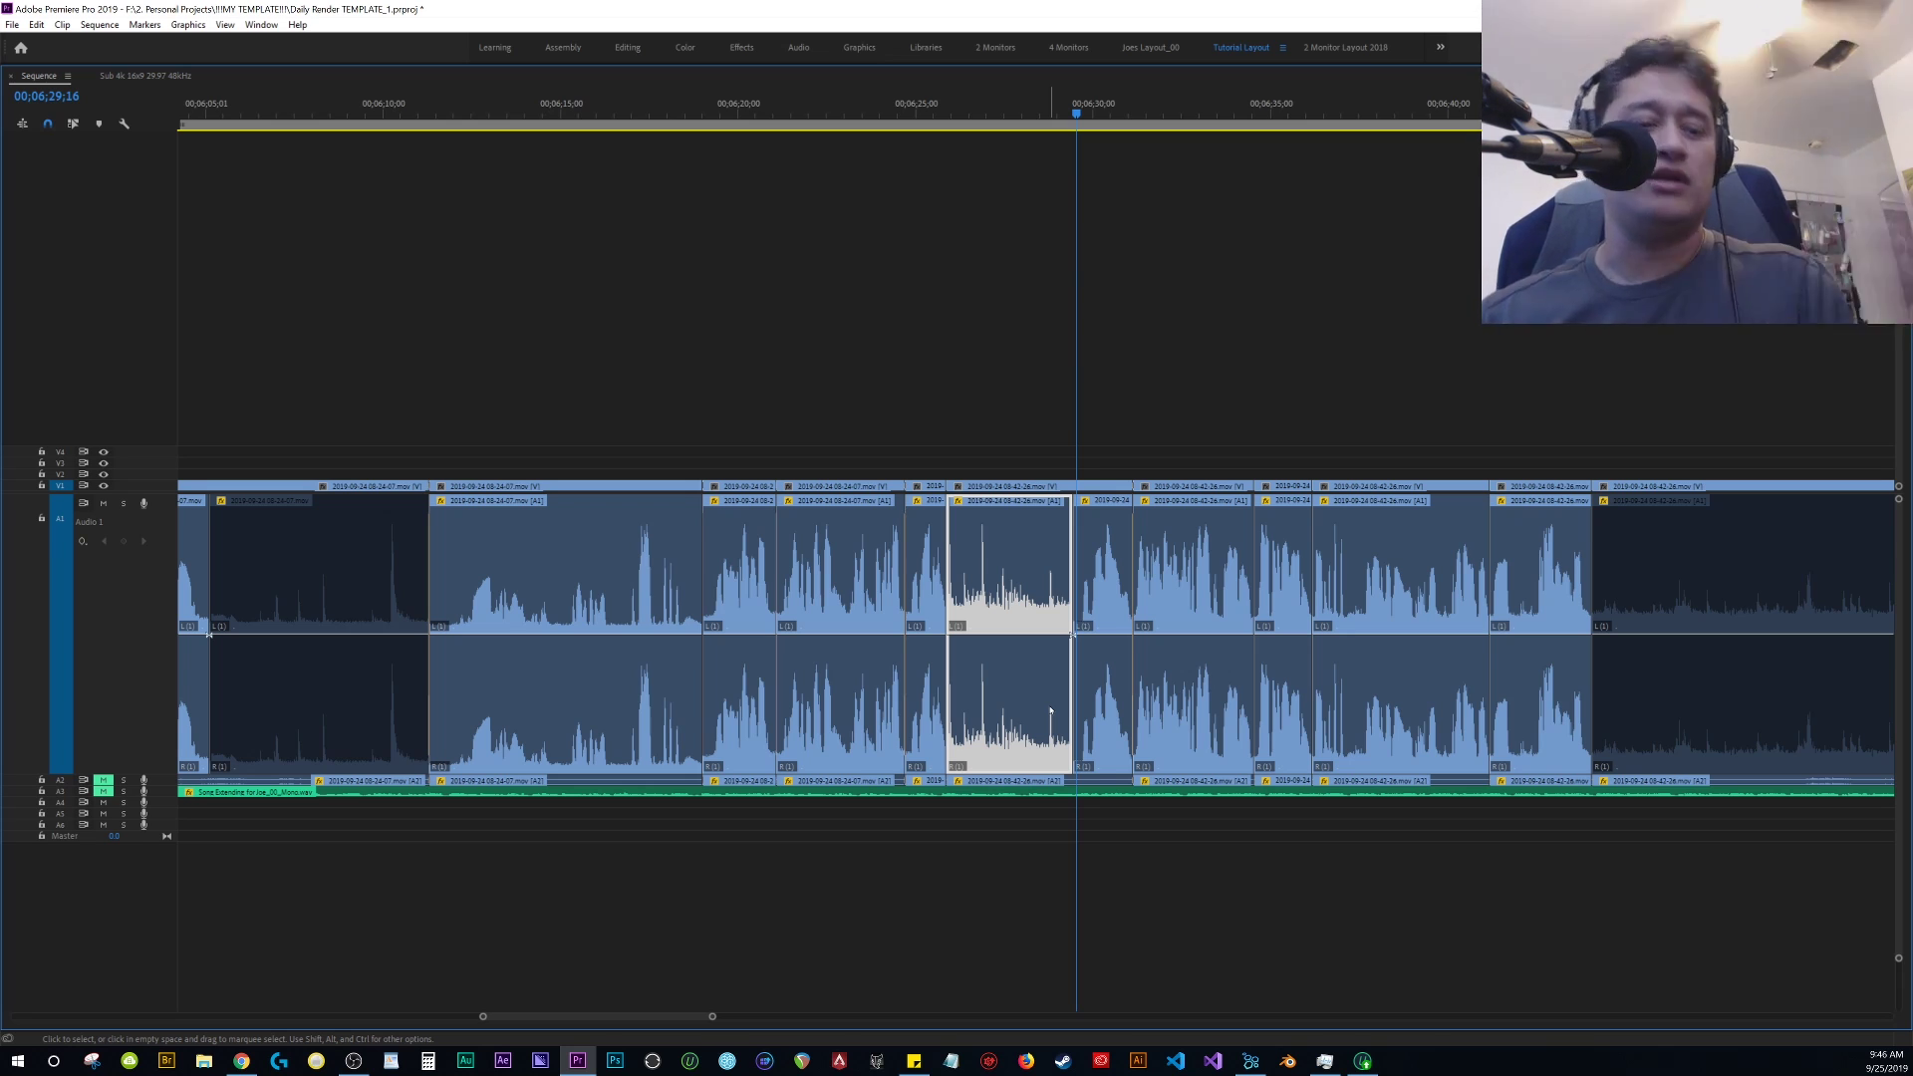
Play the noisy audio clip from 00:06:25:27 with the full panel layout showing and return to the maximized timeline
click(949, 433)
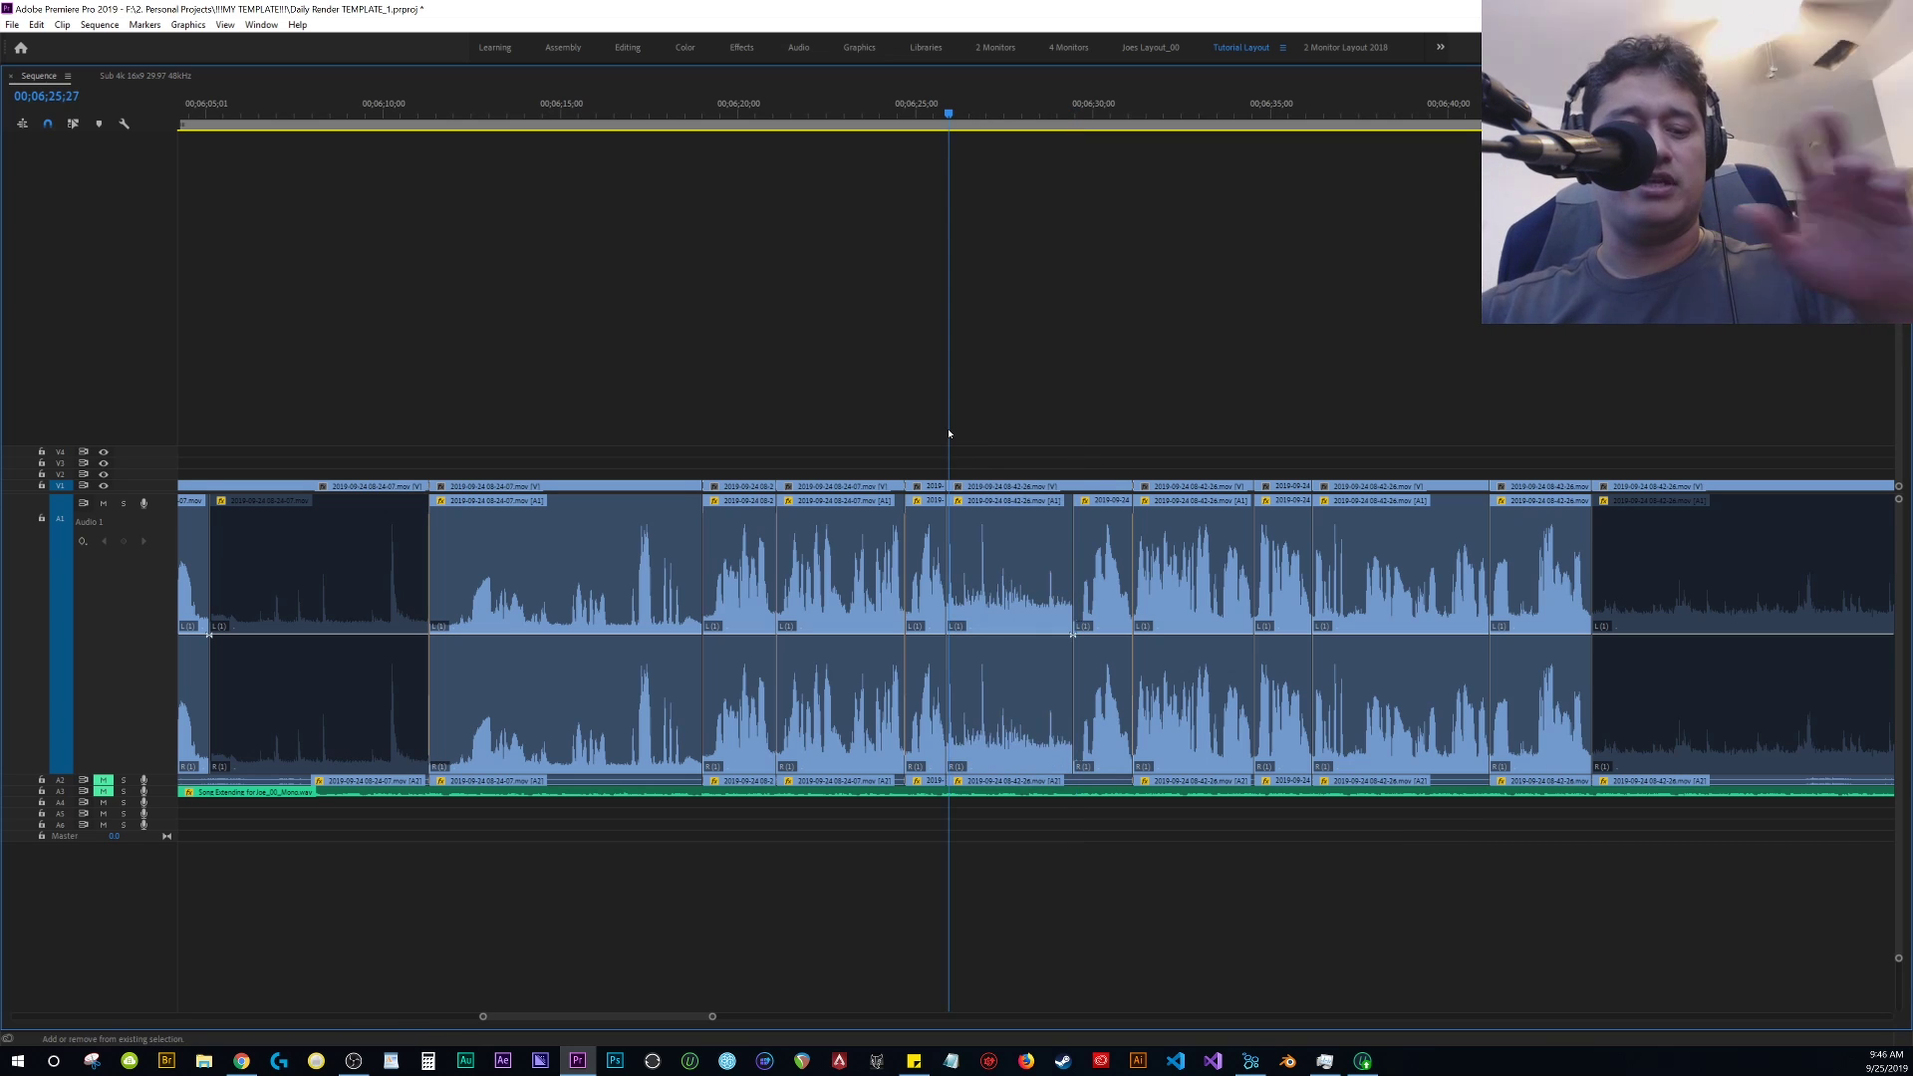
key(grave)
key(space)
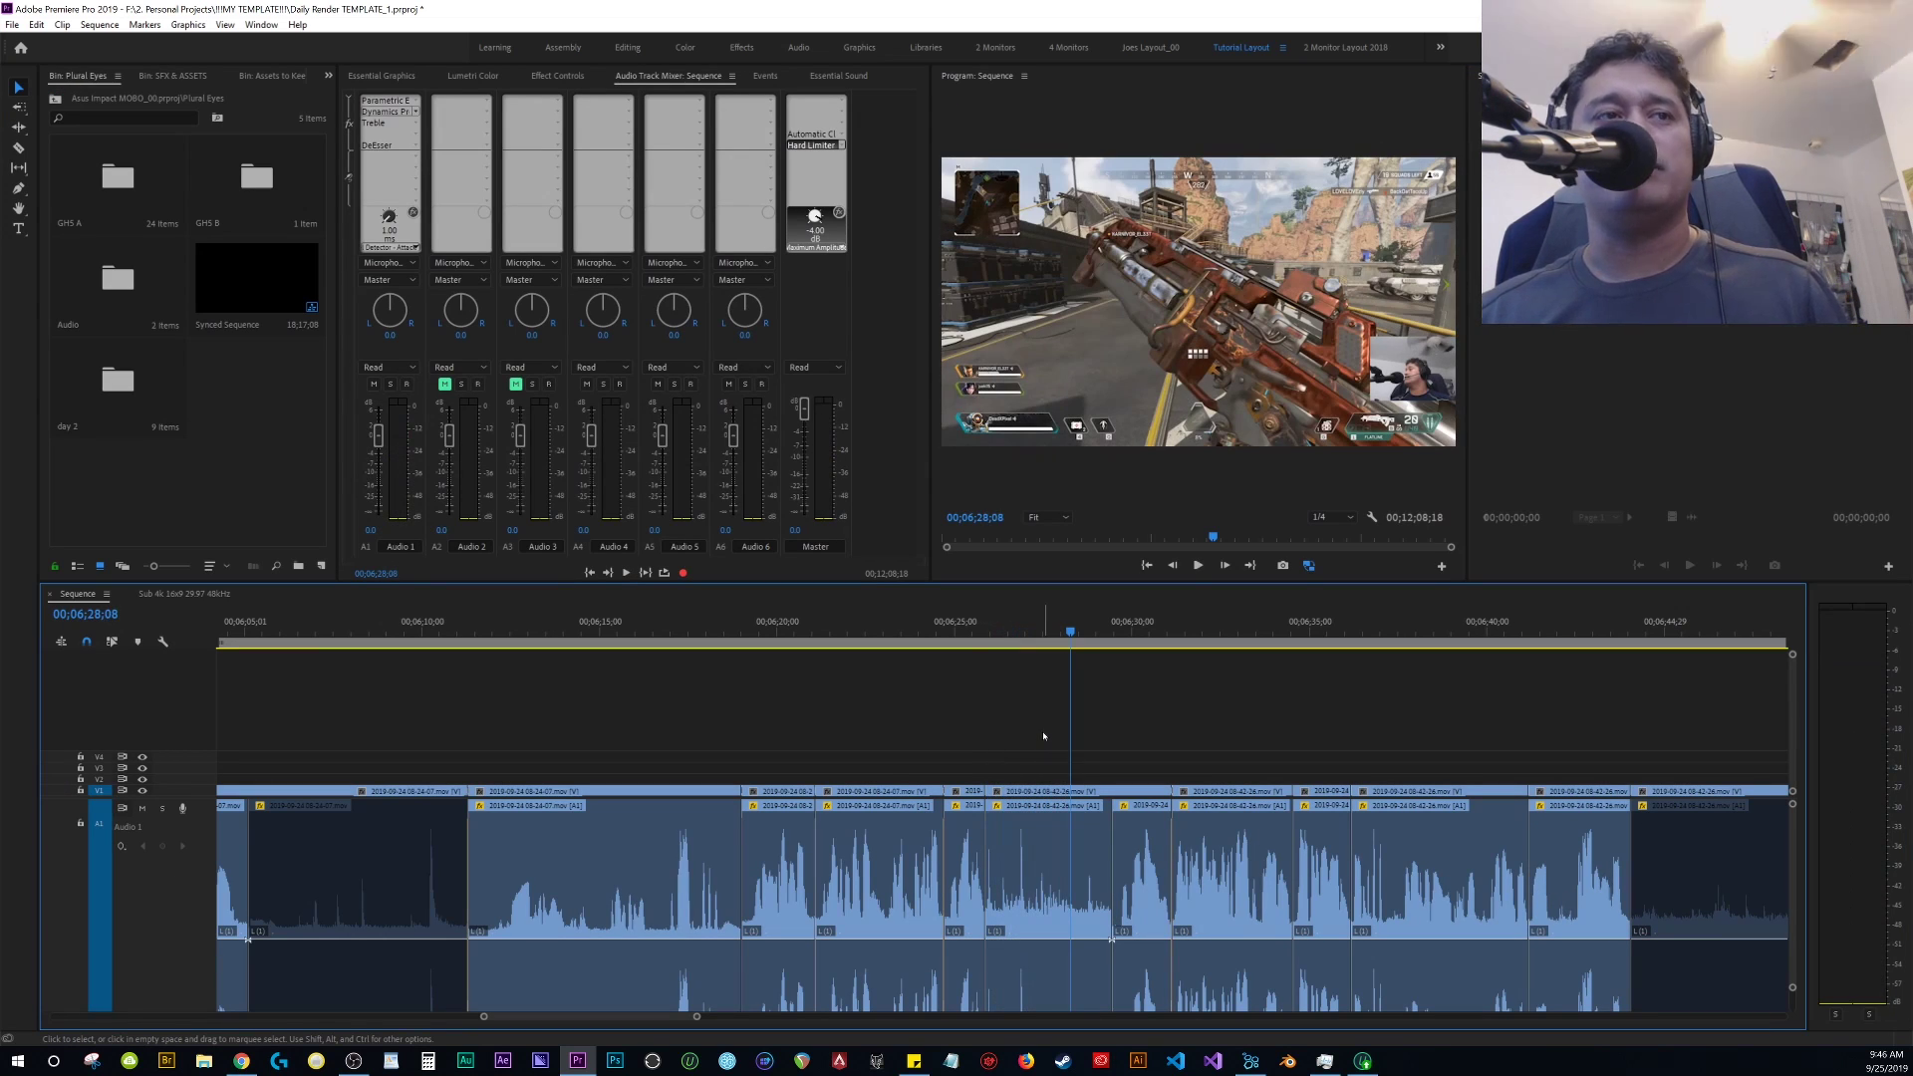
key(grave)
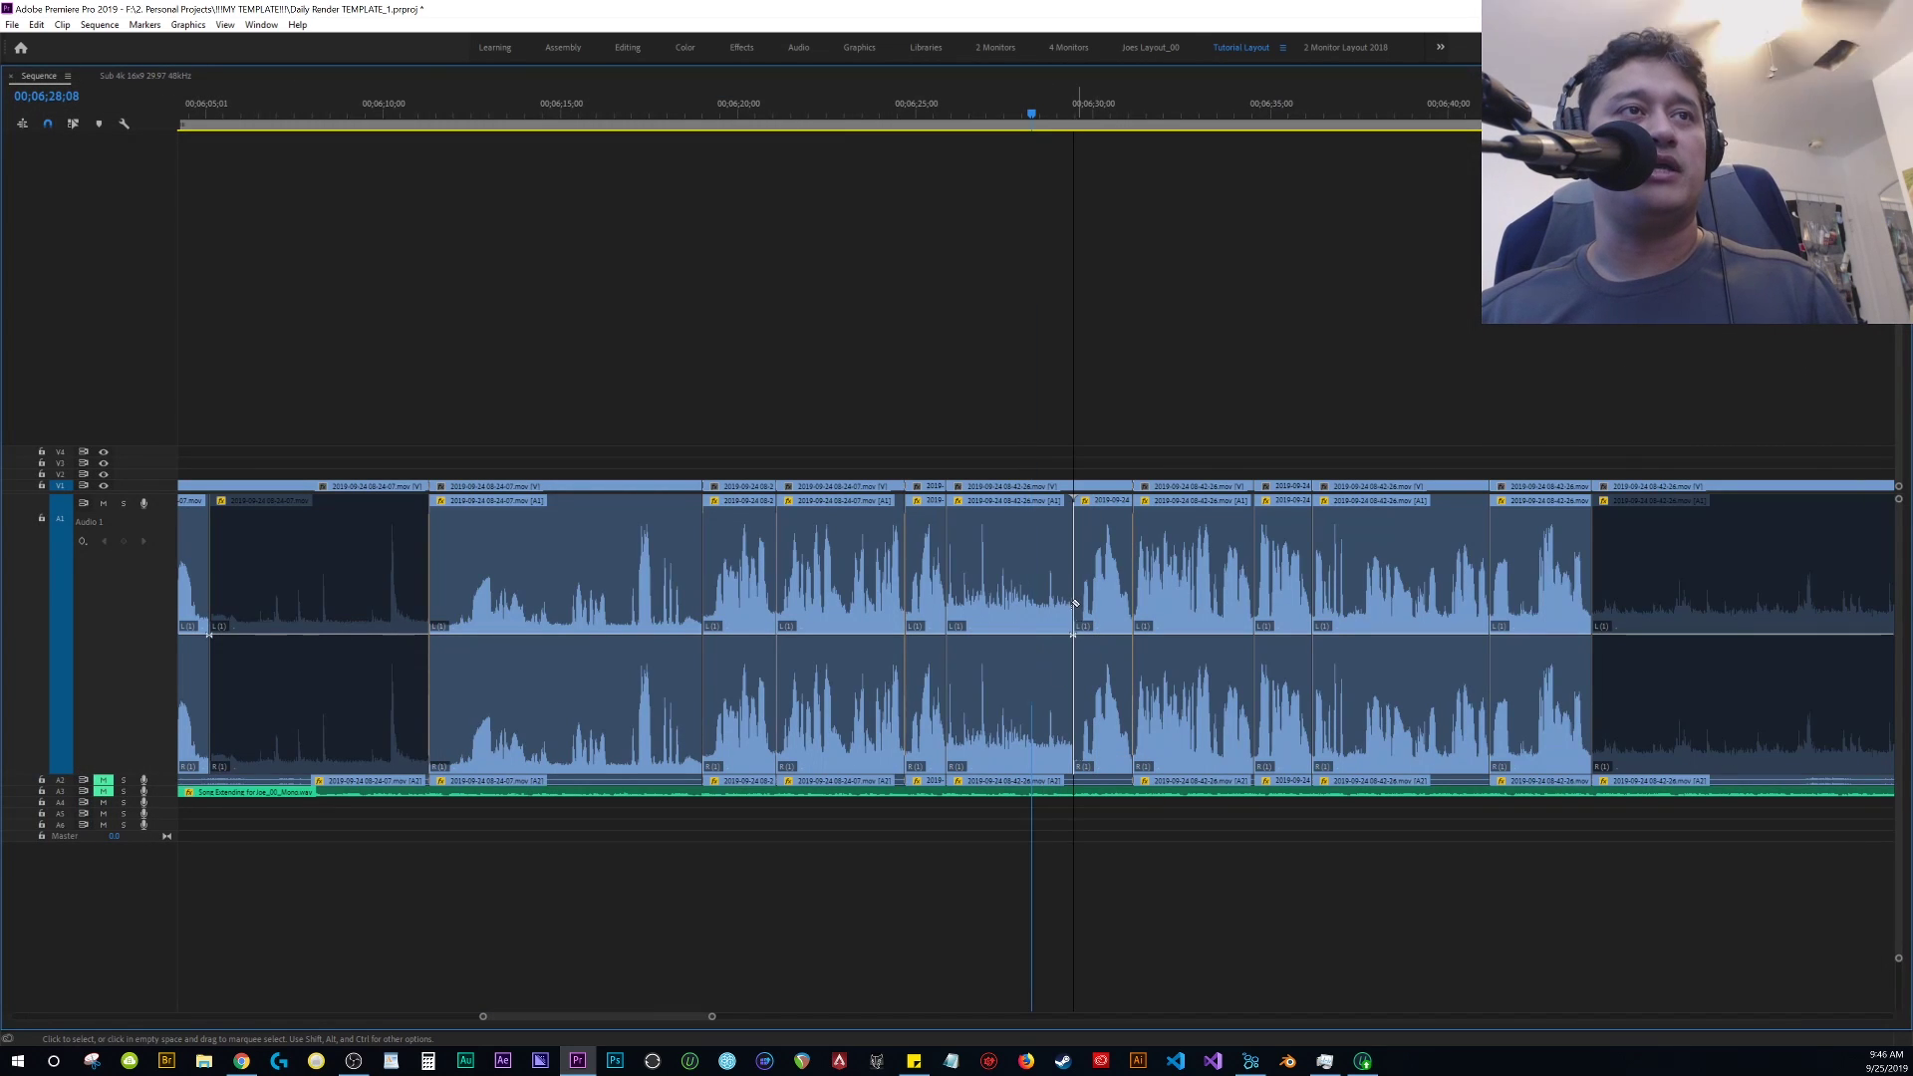
Disable the noisy audio clip starting around 00:06:25:27 and deselect it
click(1022, 569)
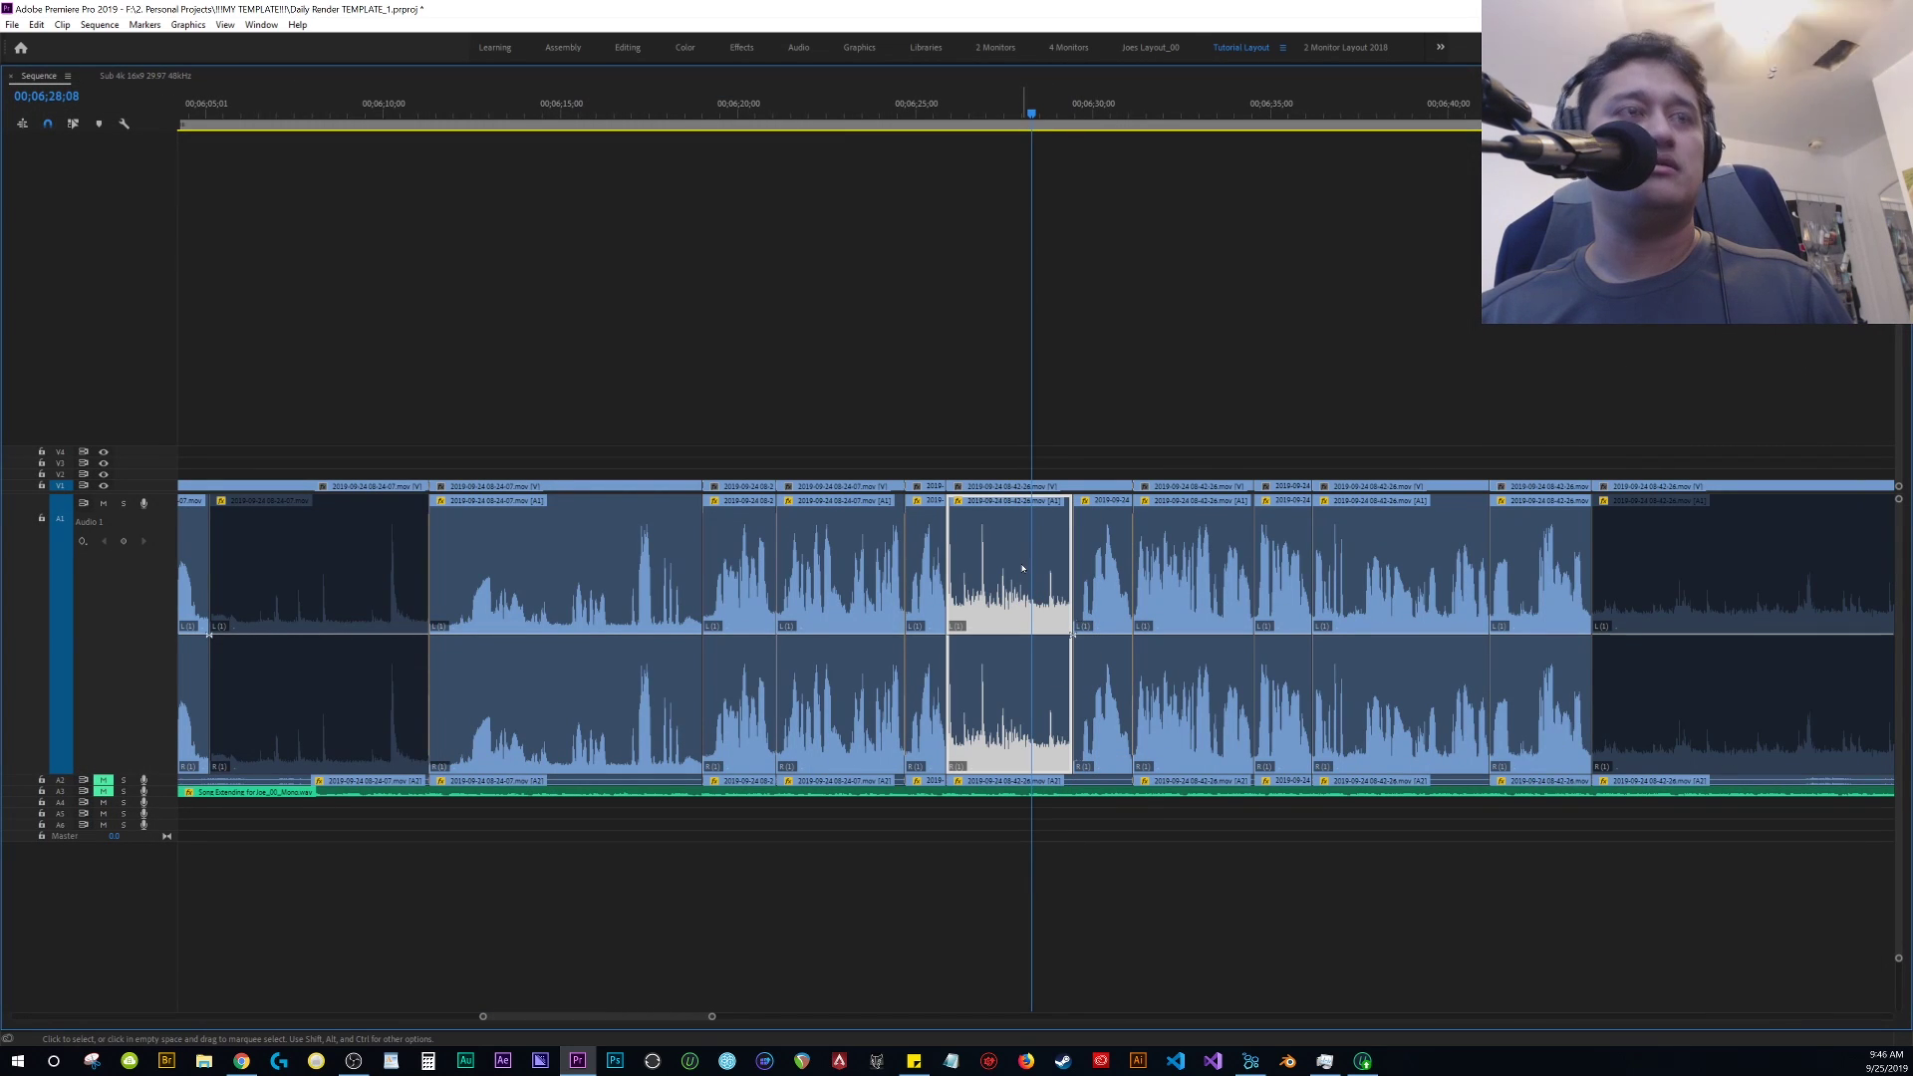
right_click(1022, 569)
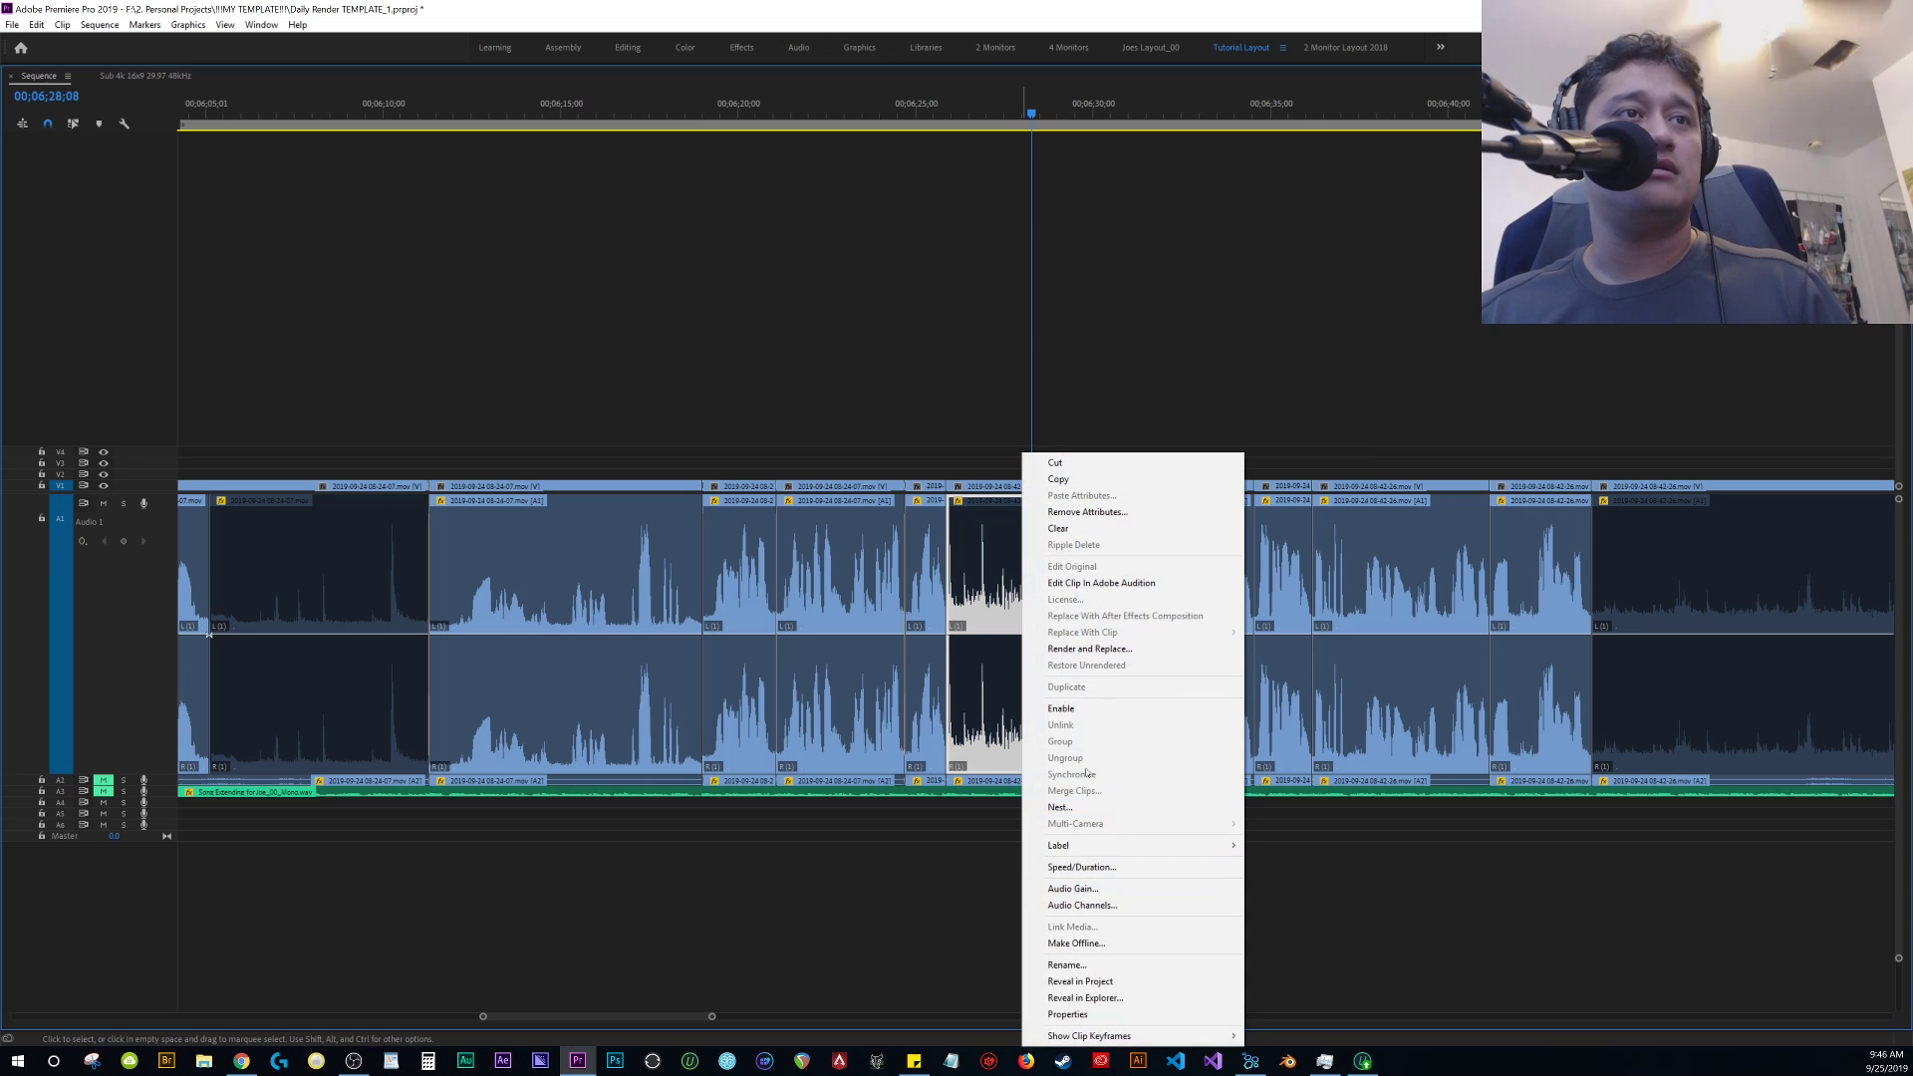
click(1079, 711)
right_click(1006, 596)
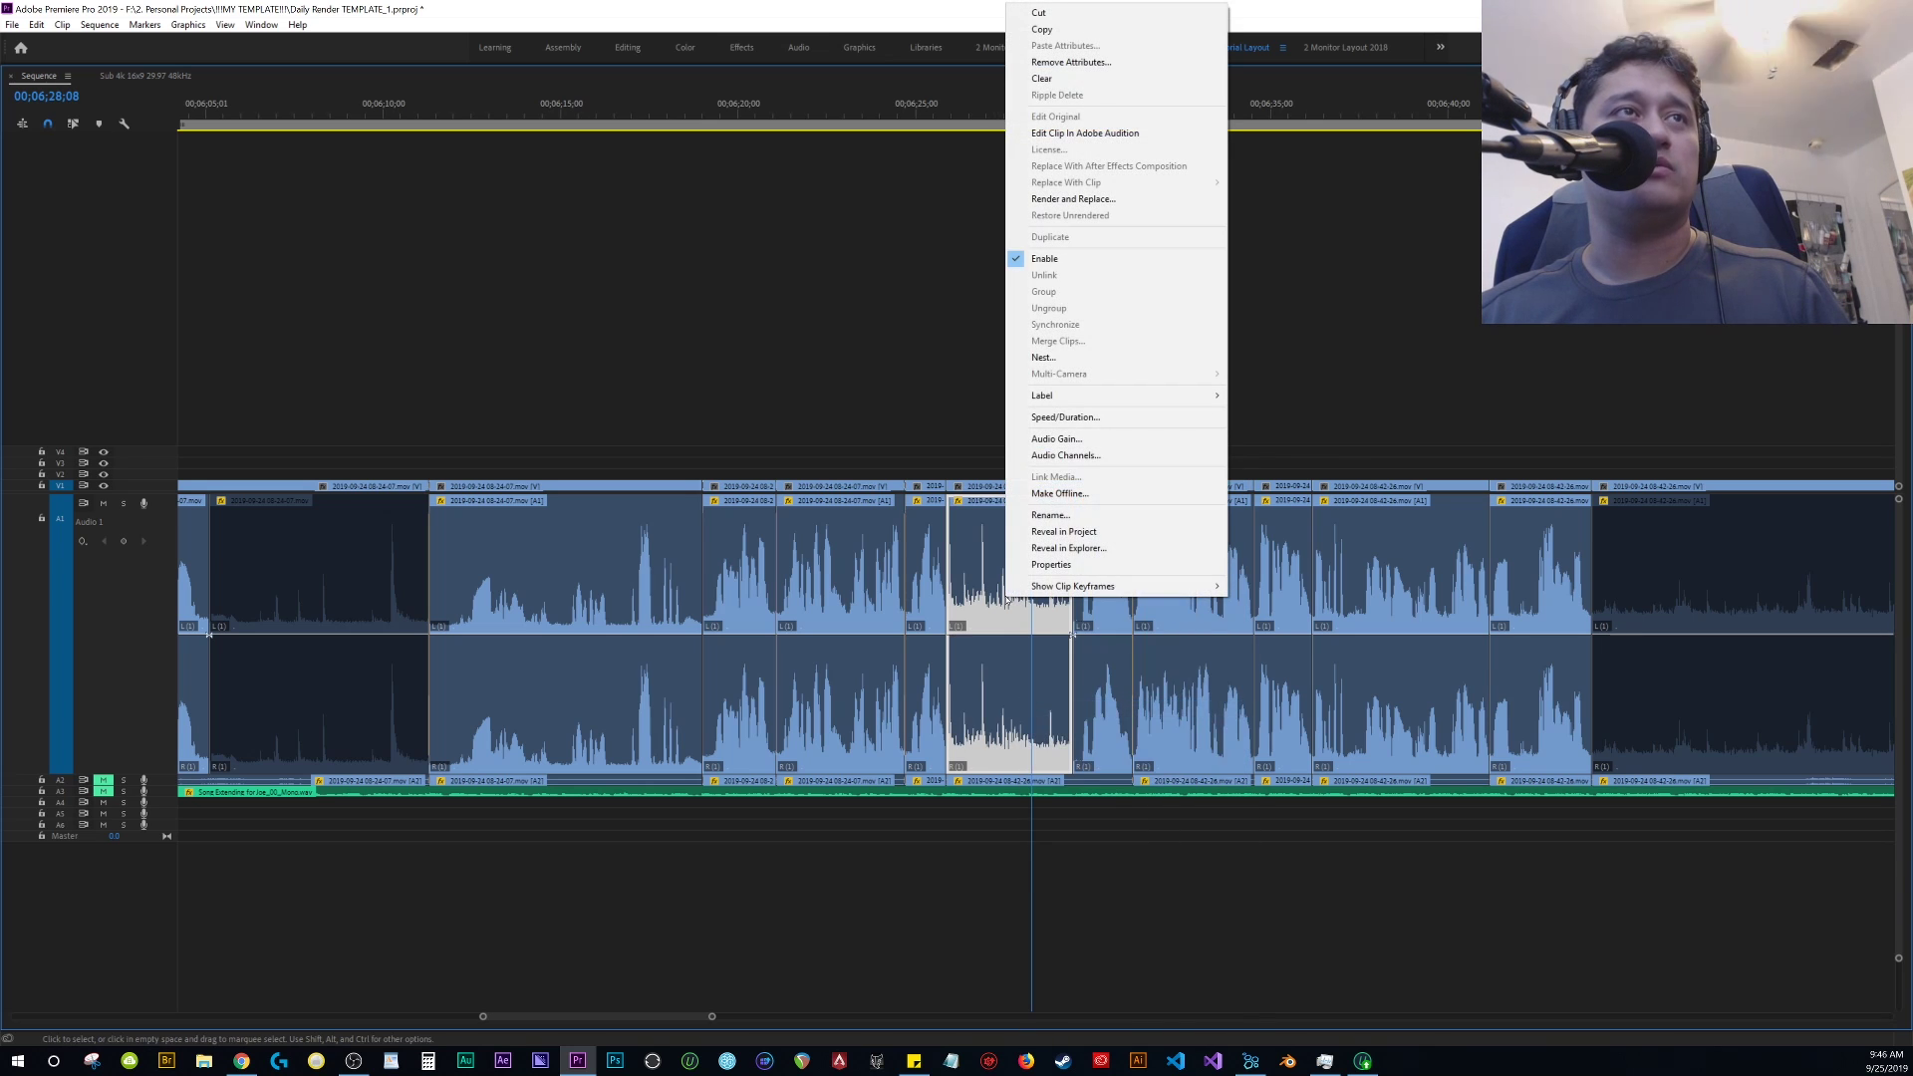
click(1046, 259)
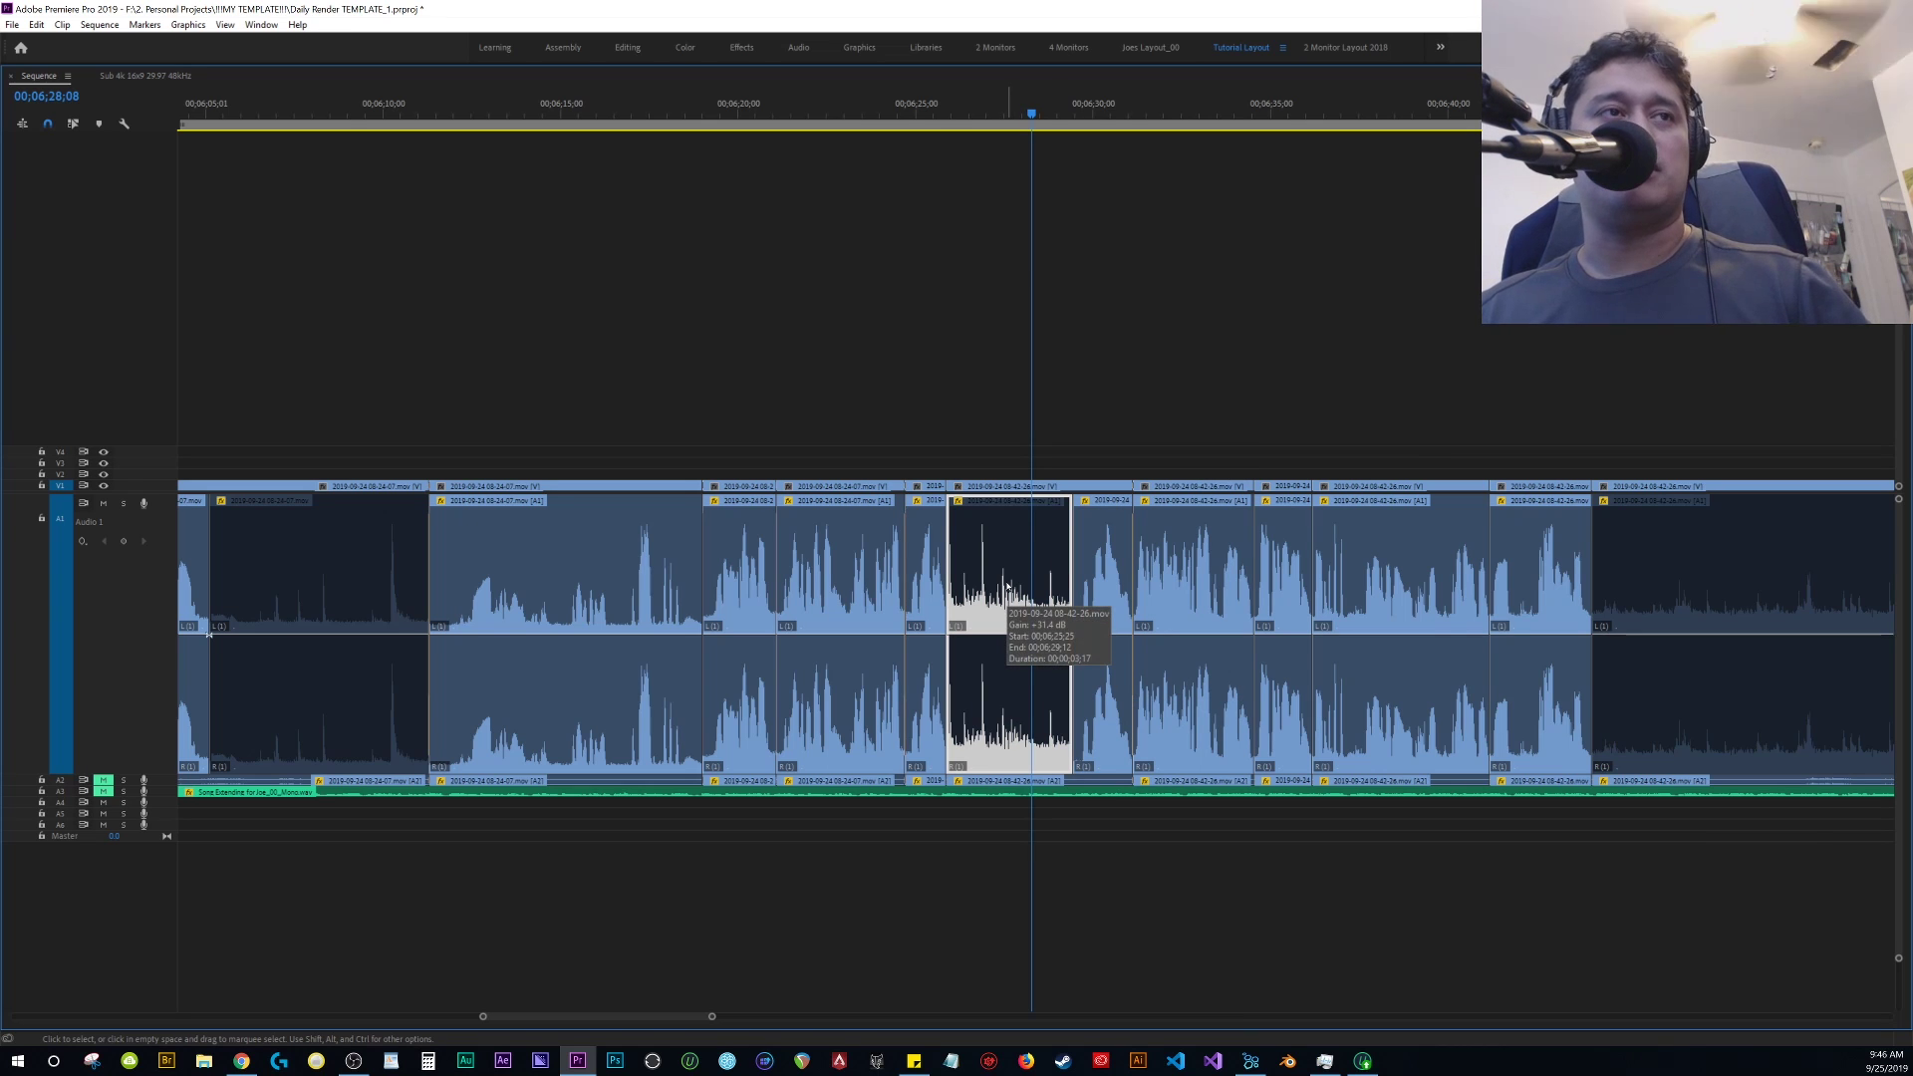
click(1084, 417)
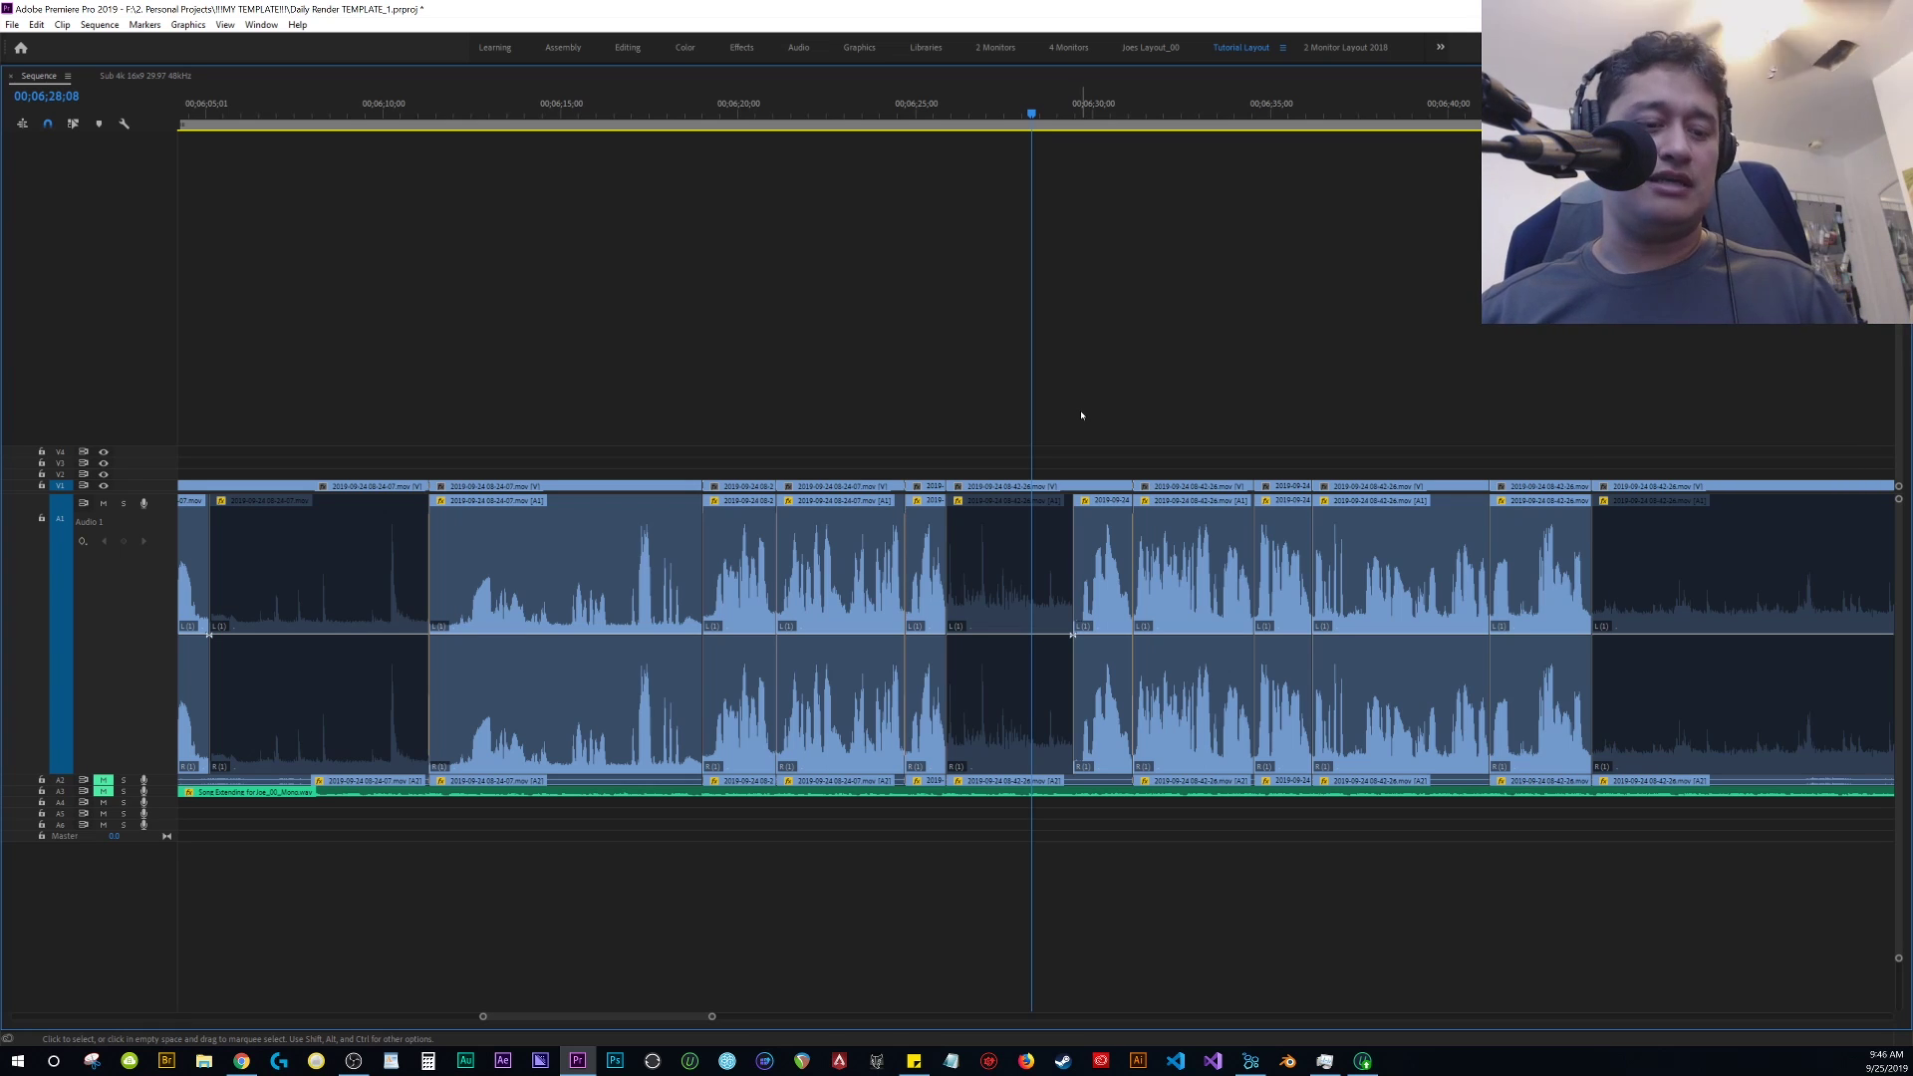
Enable the silent audio clip starting at about 00:06:44 and disable it again
key(minus)
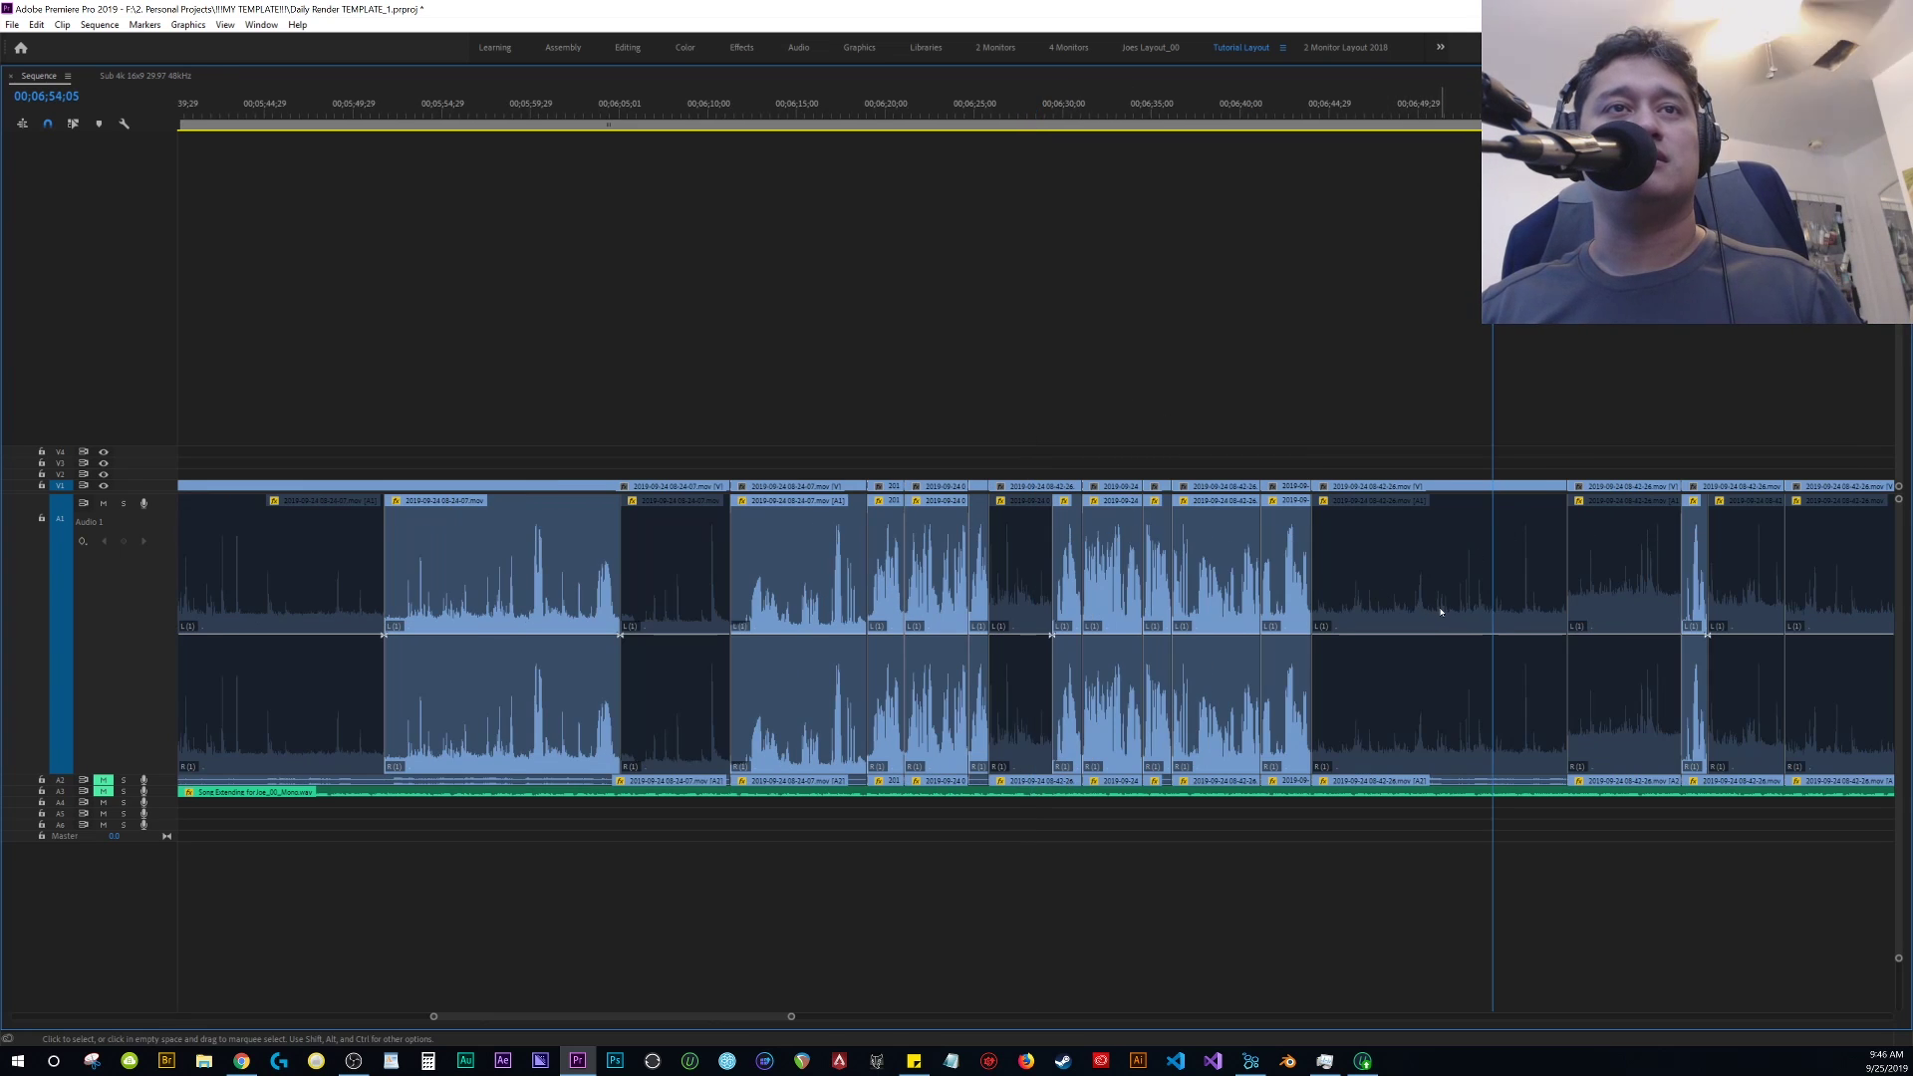
click(1441, 612)
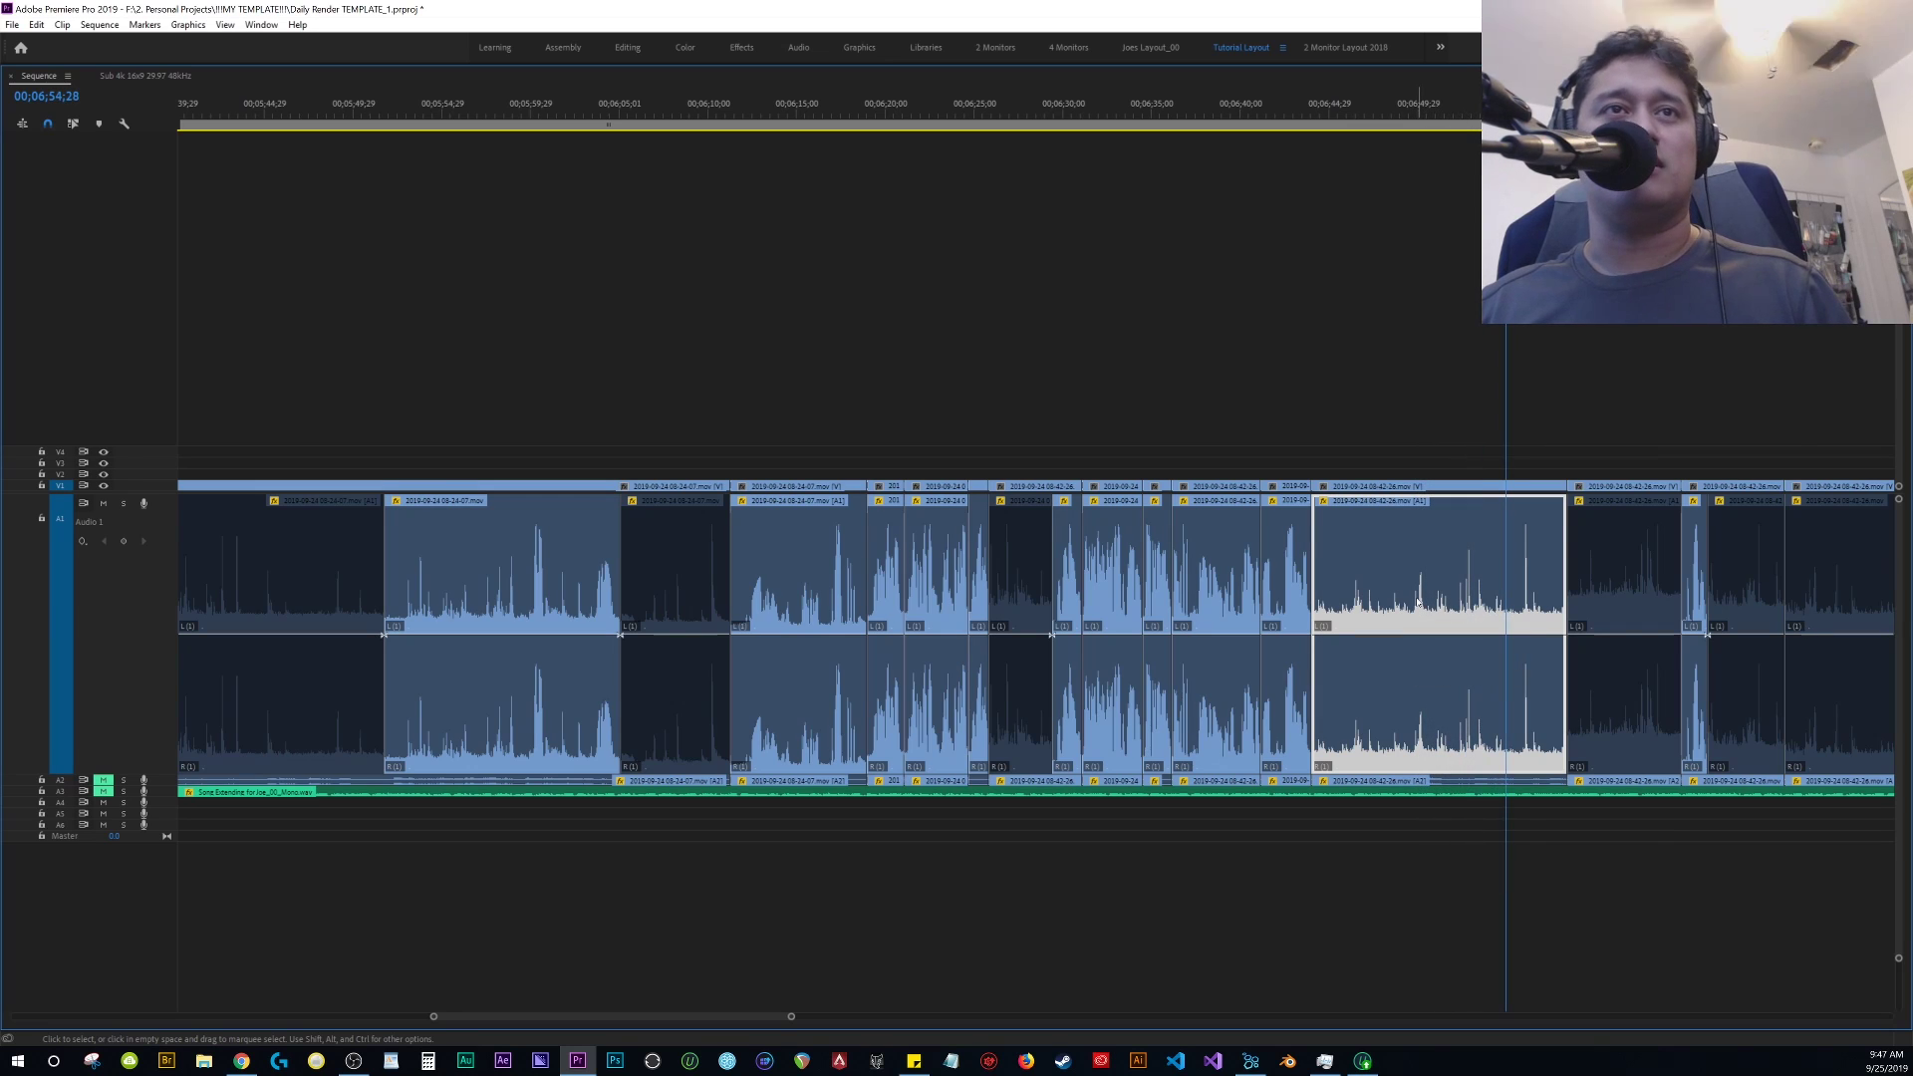
key(shift+e)
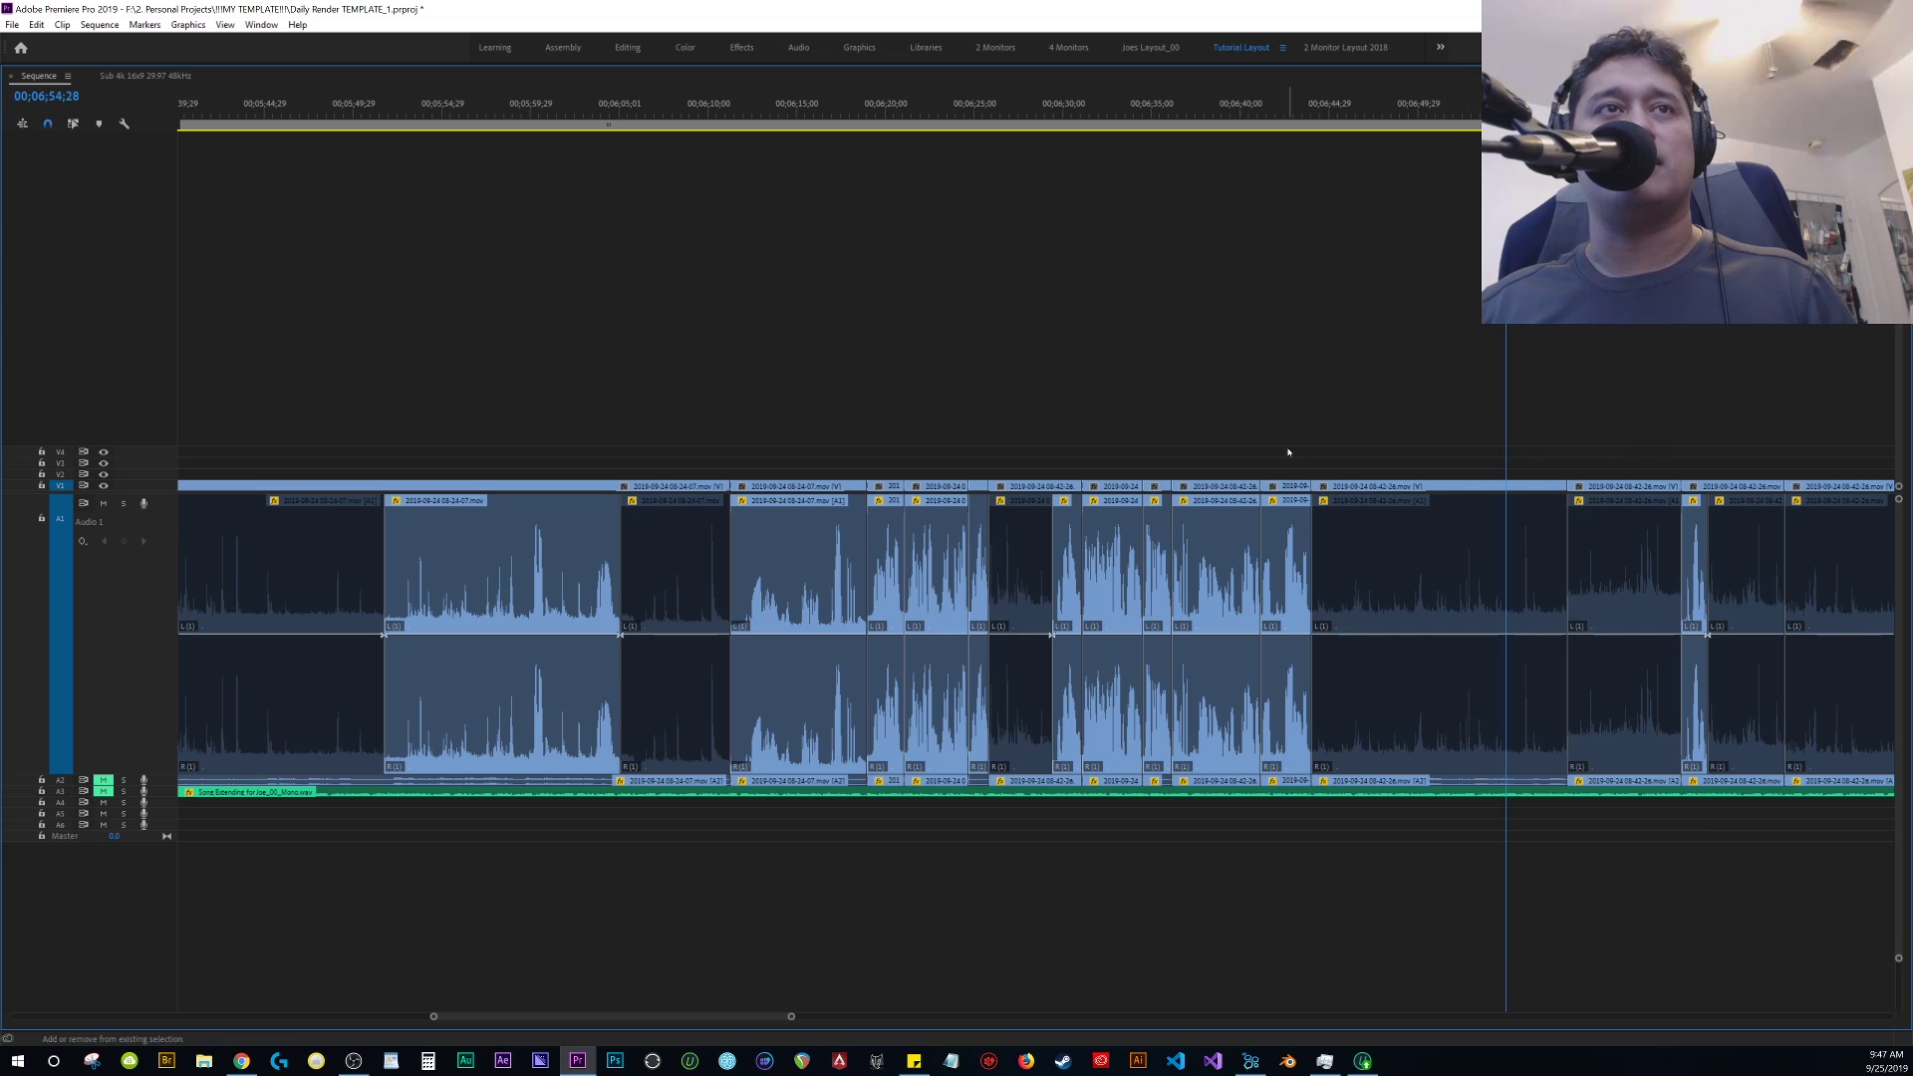
key(alt+shift+3)
Compare the Normalize Max Peak and Normalize All Peaks options in Audio Gain for the single clip near 00:07:45
click(1316, 631)
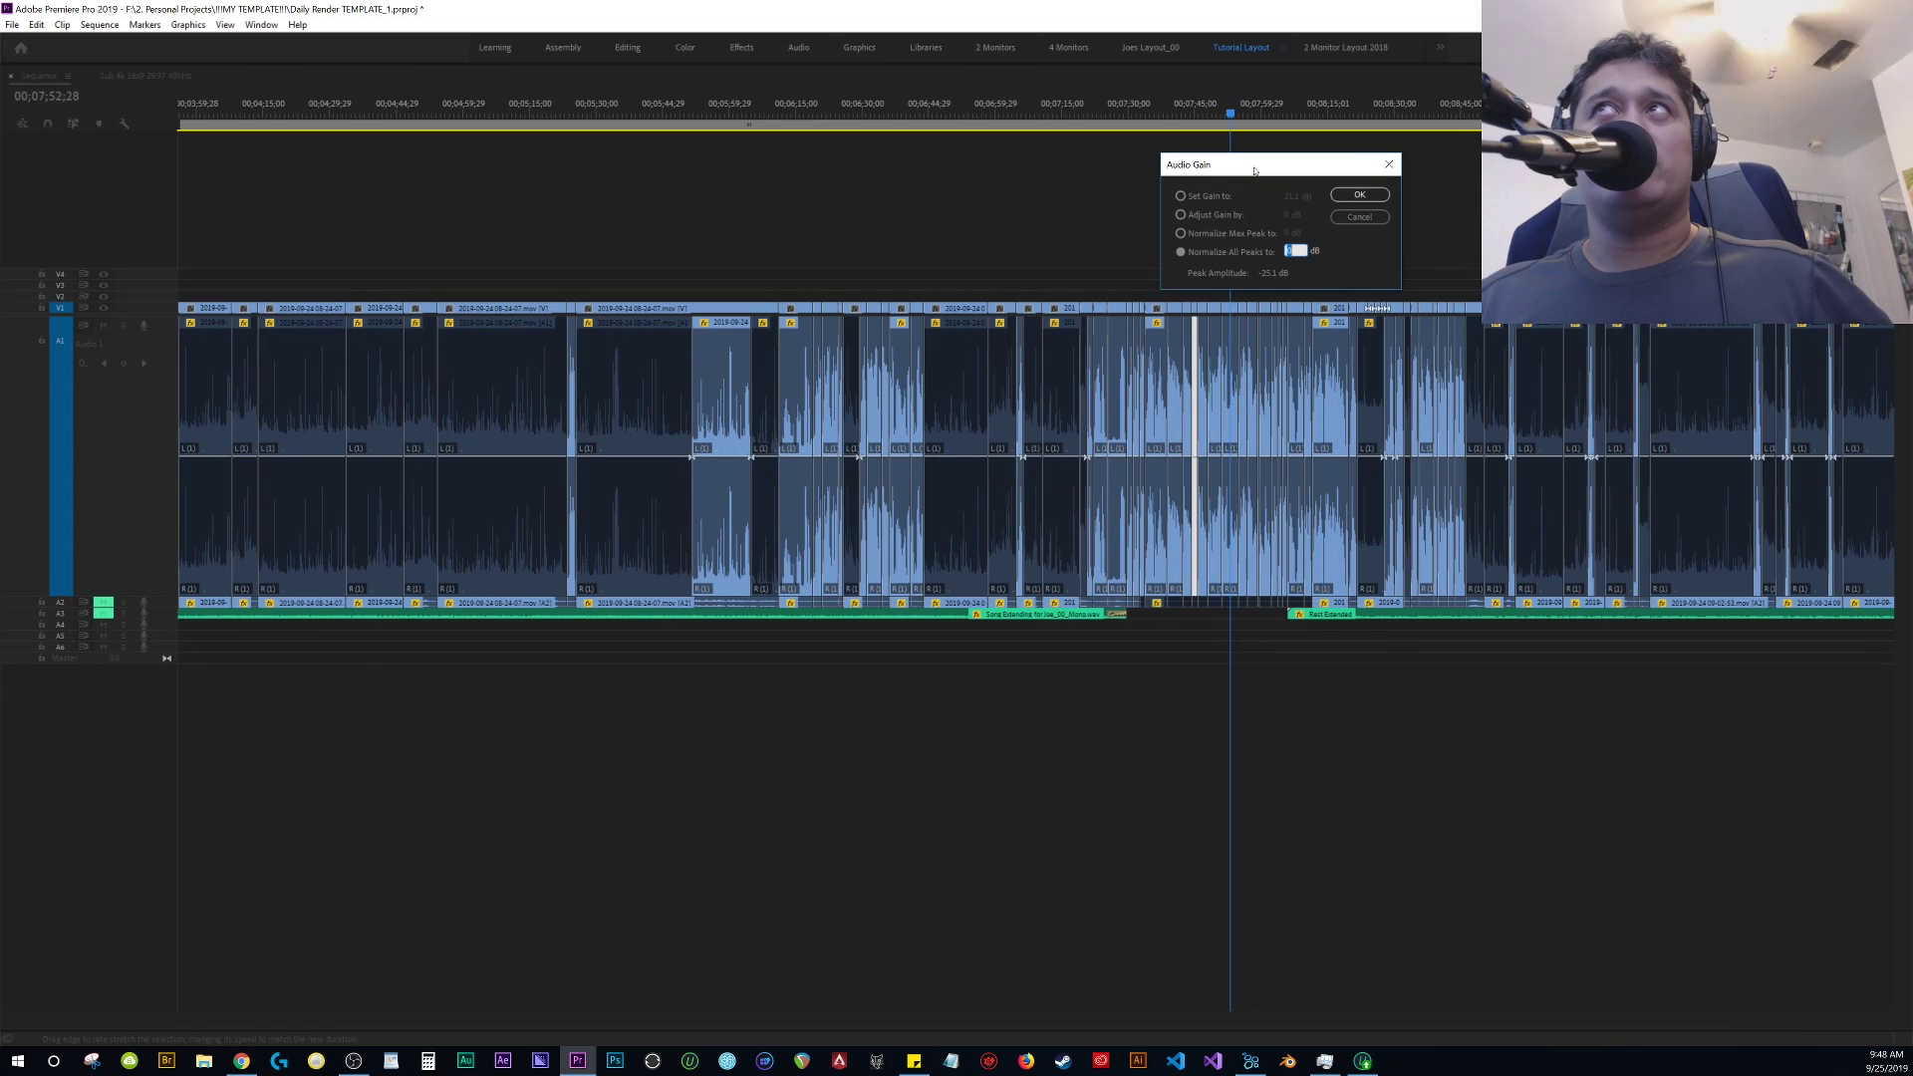
click(1224, 235)
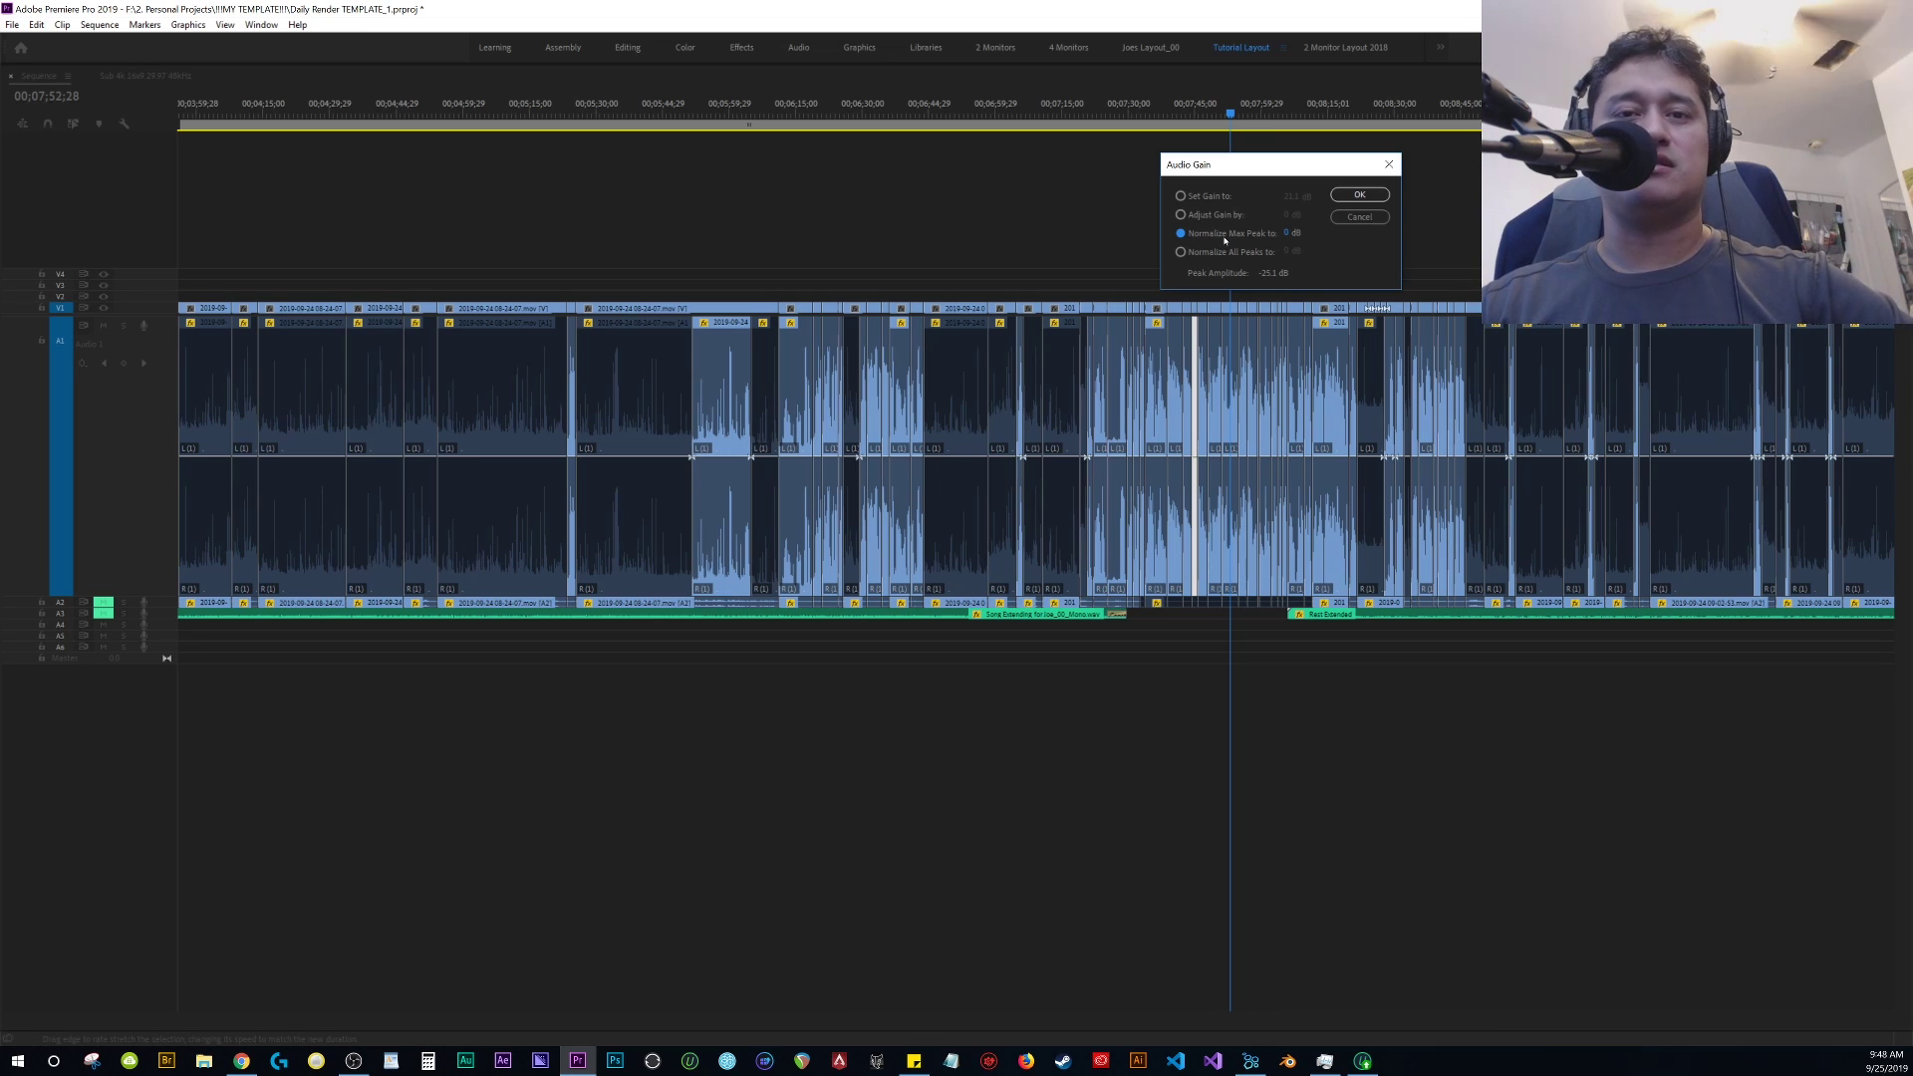
click(1232, 252)
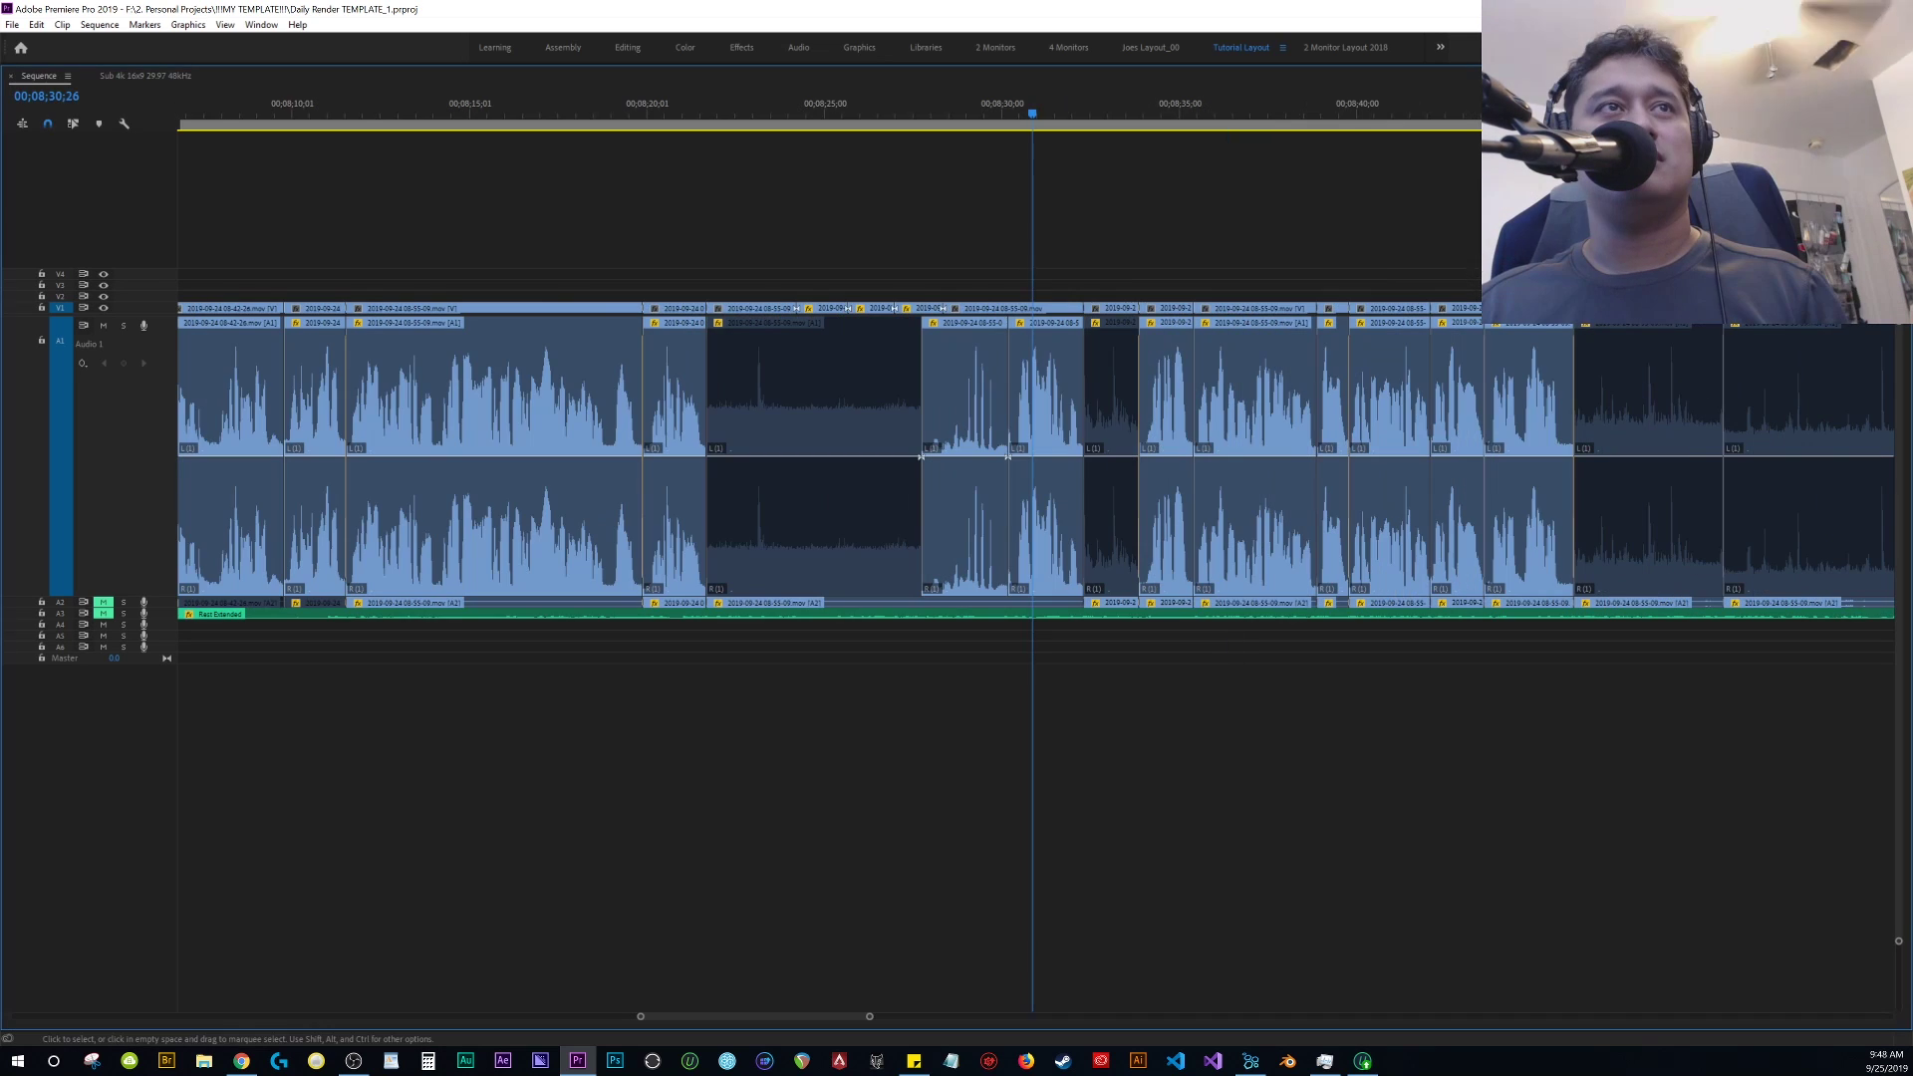
Normalize the max peak of the clips from about 00:08:21 to 00:08:46 to -4 dB and deselect them
drag(1545, 264, 832, 384)
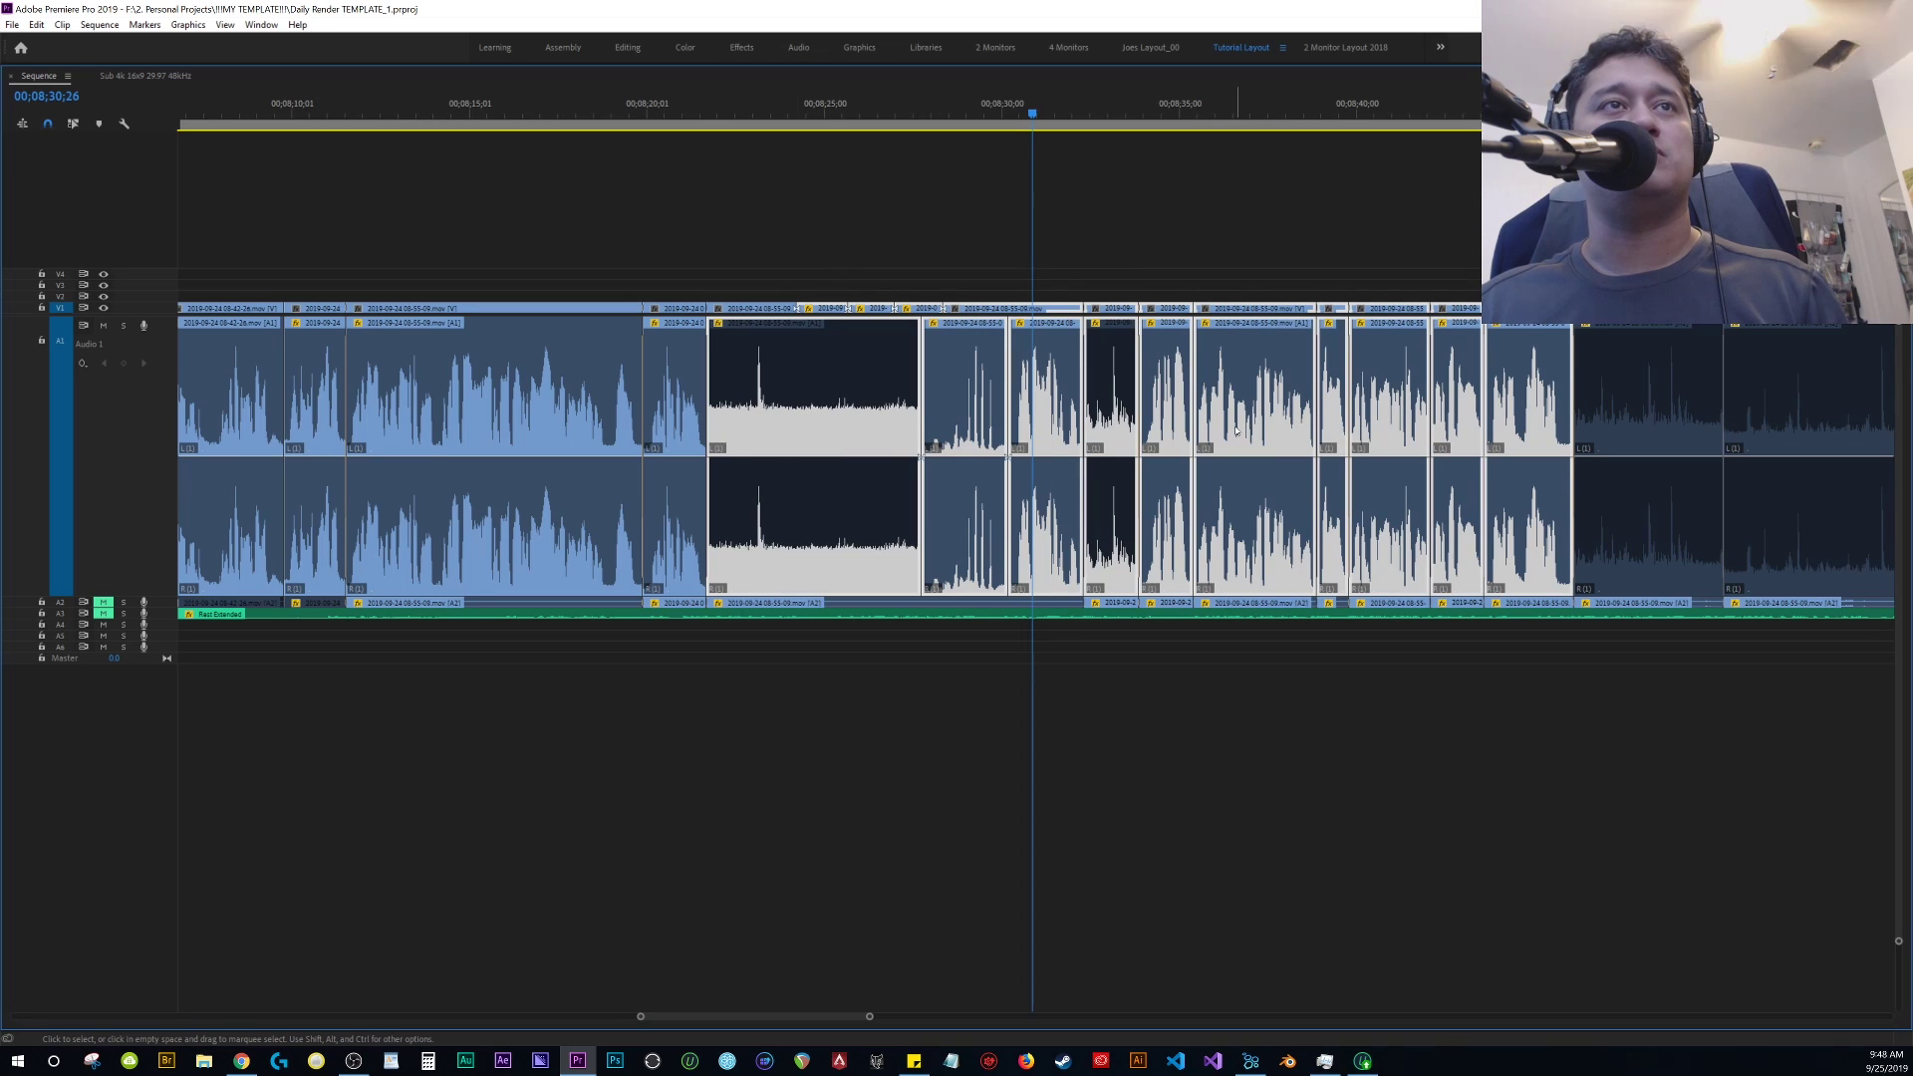
right_click(1280, 429)
click(1329, 779)
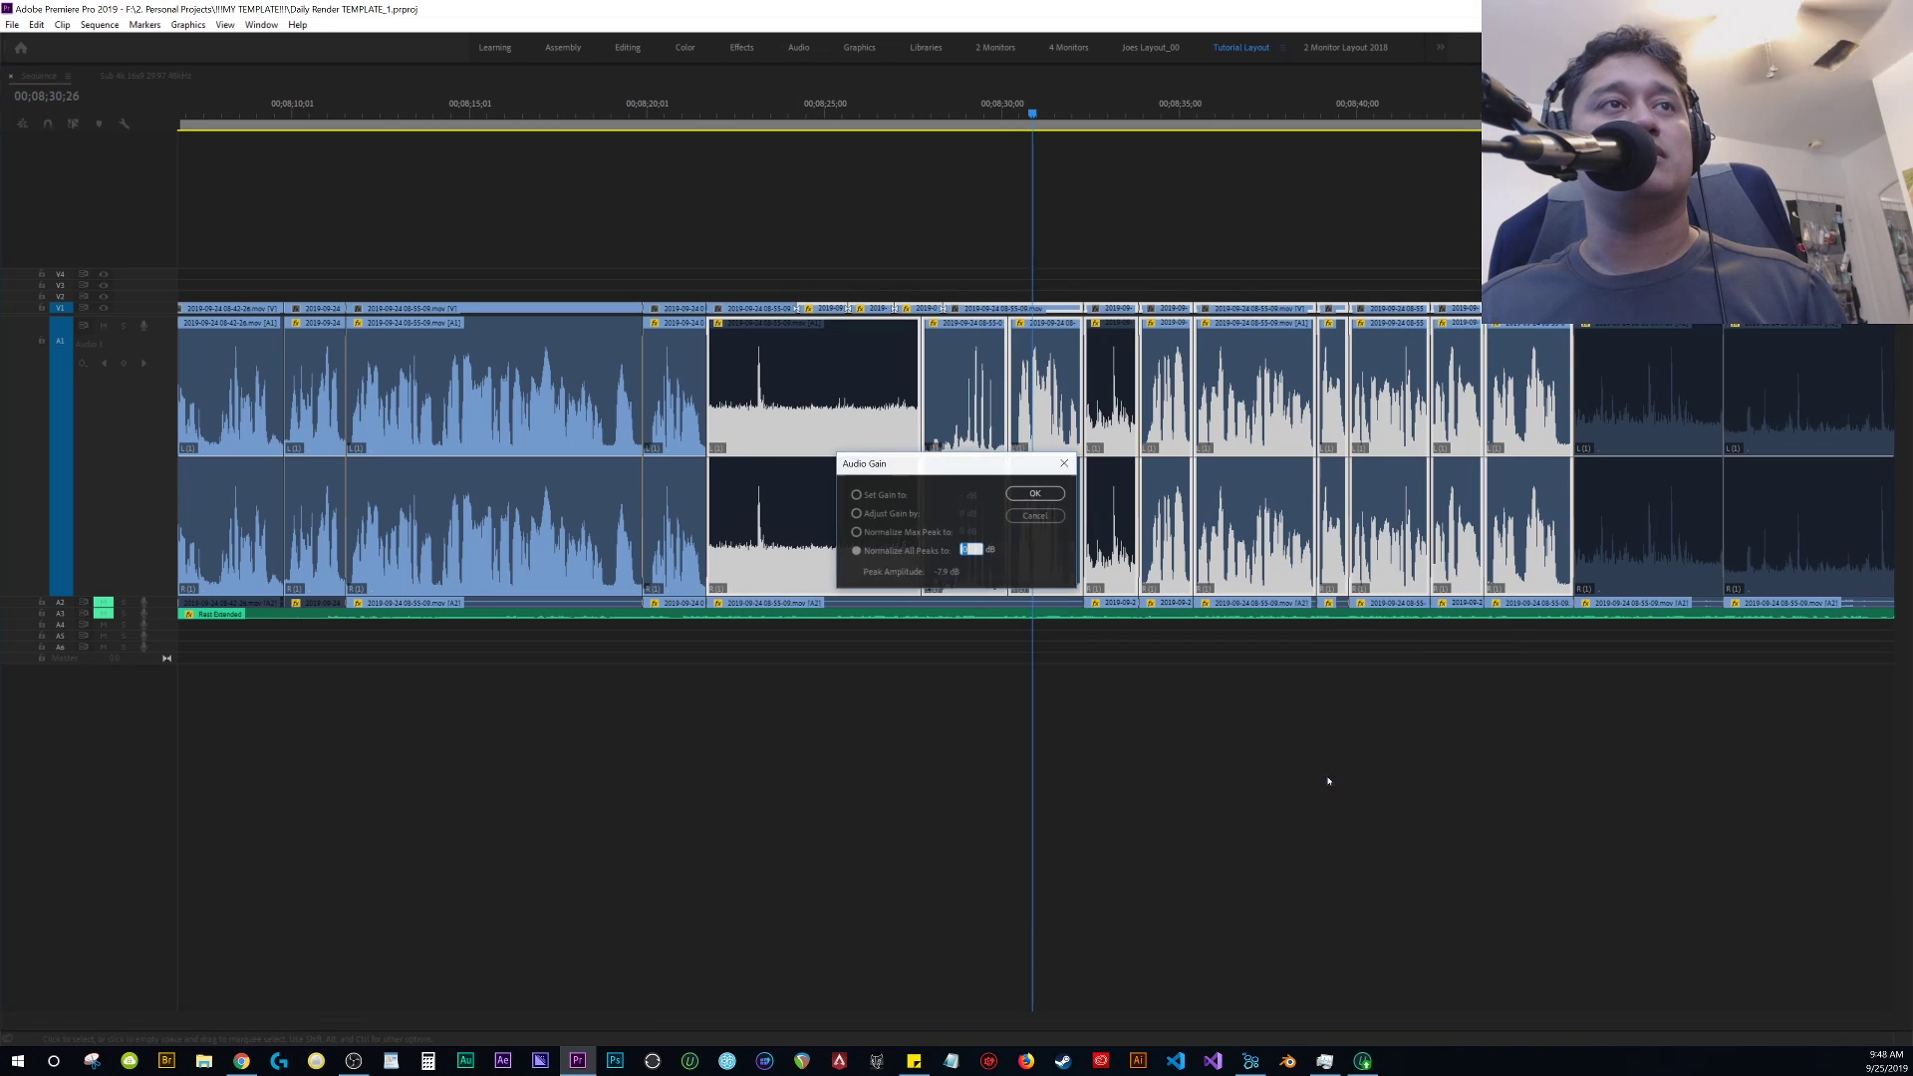
click(903, 534)
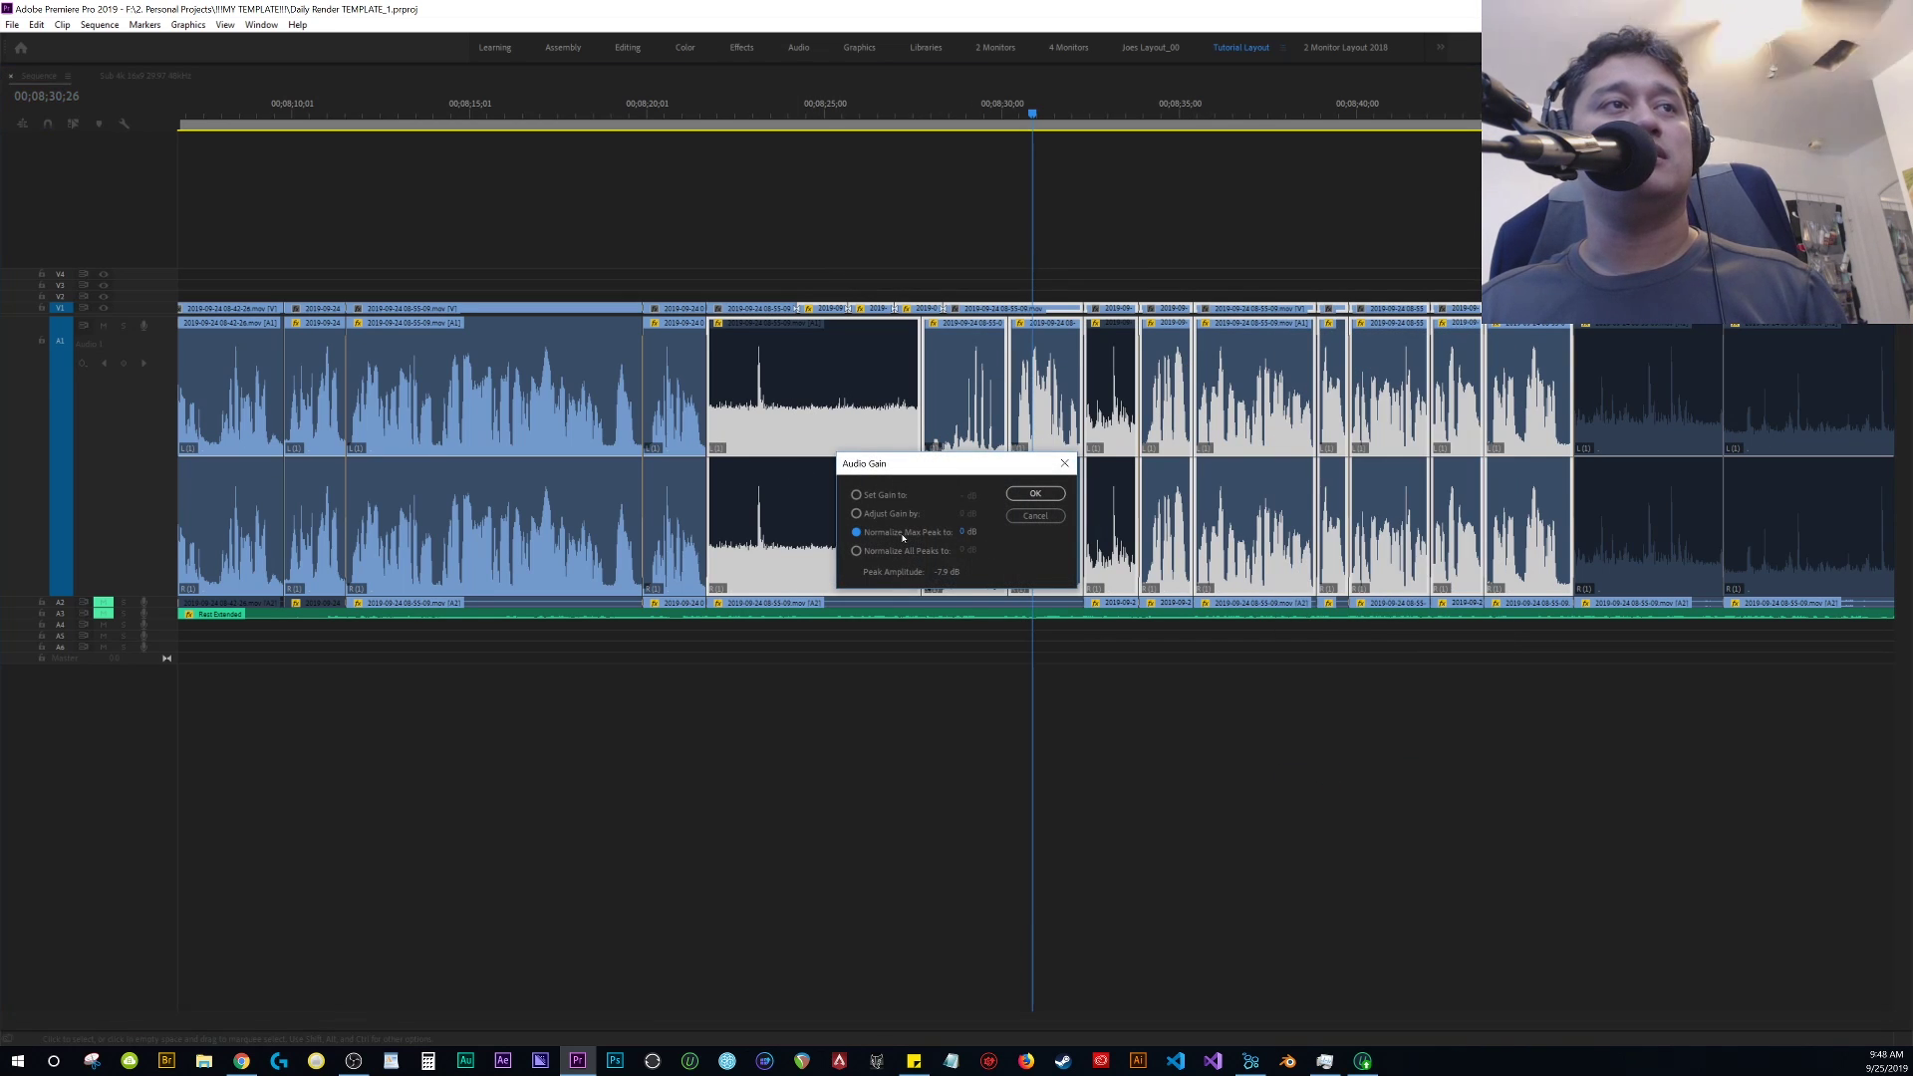
click(964, 533)
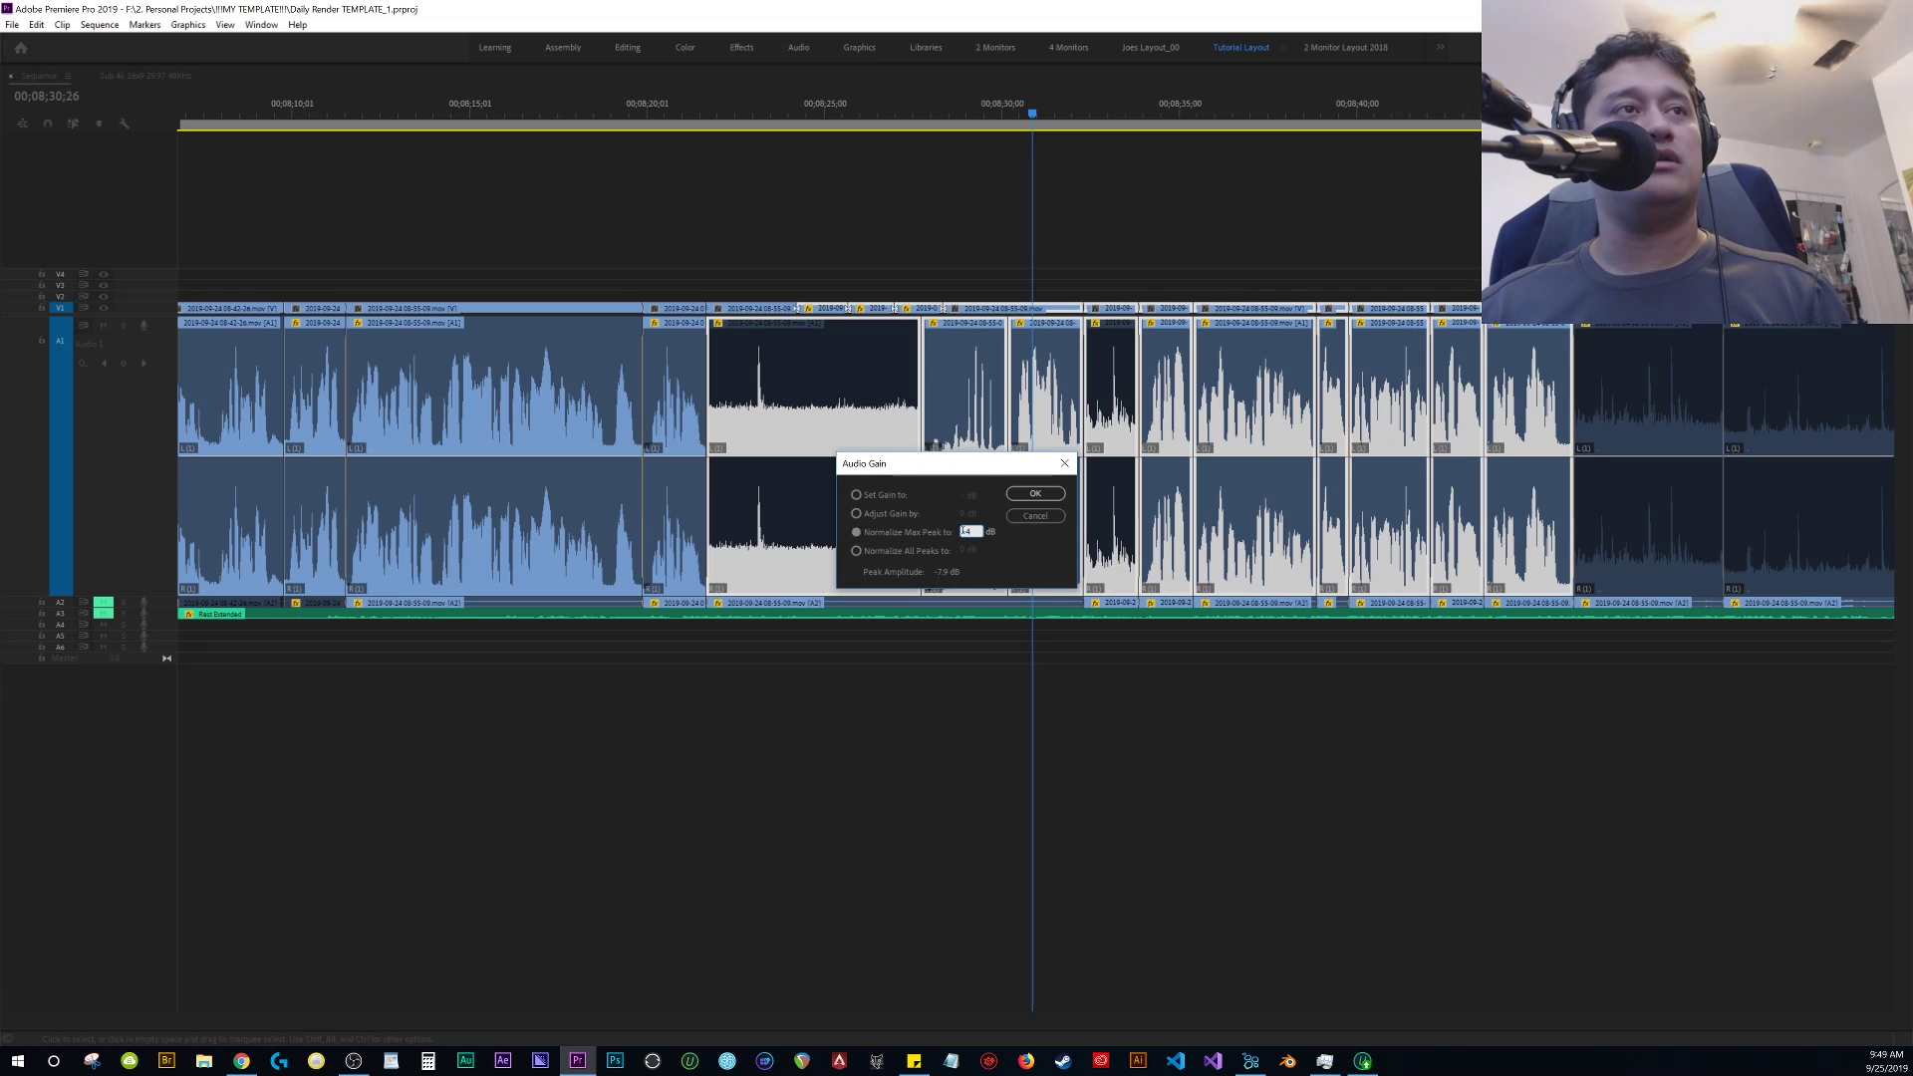
text(-4)
key(Return)
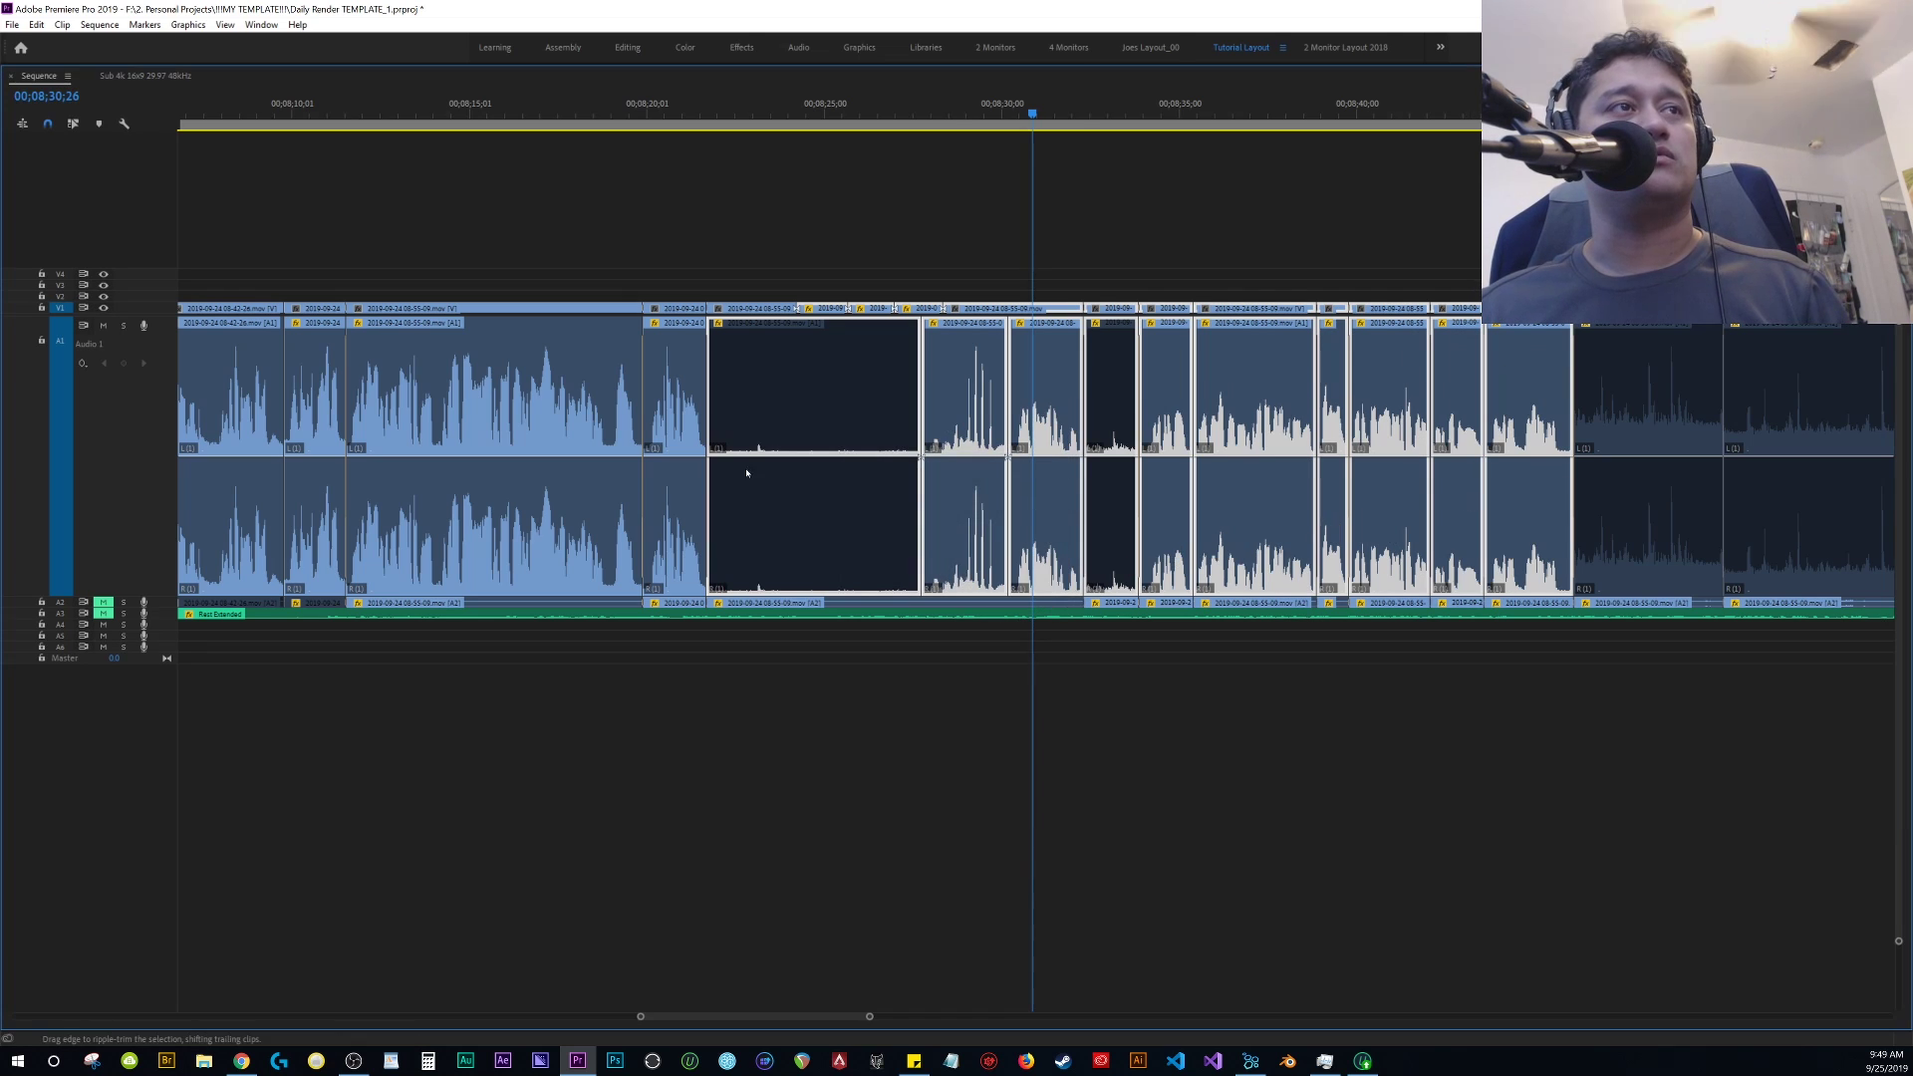
key(ctrl+shift+a)
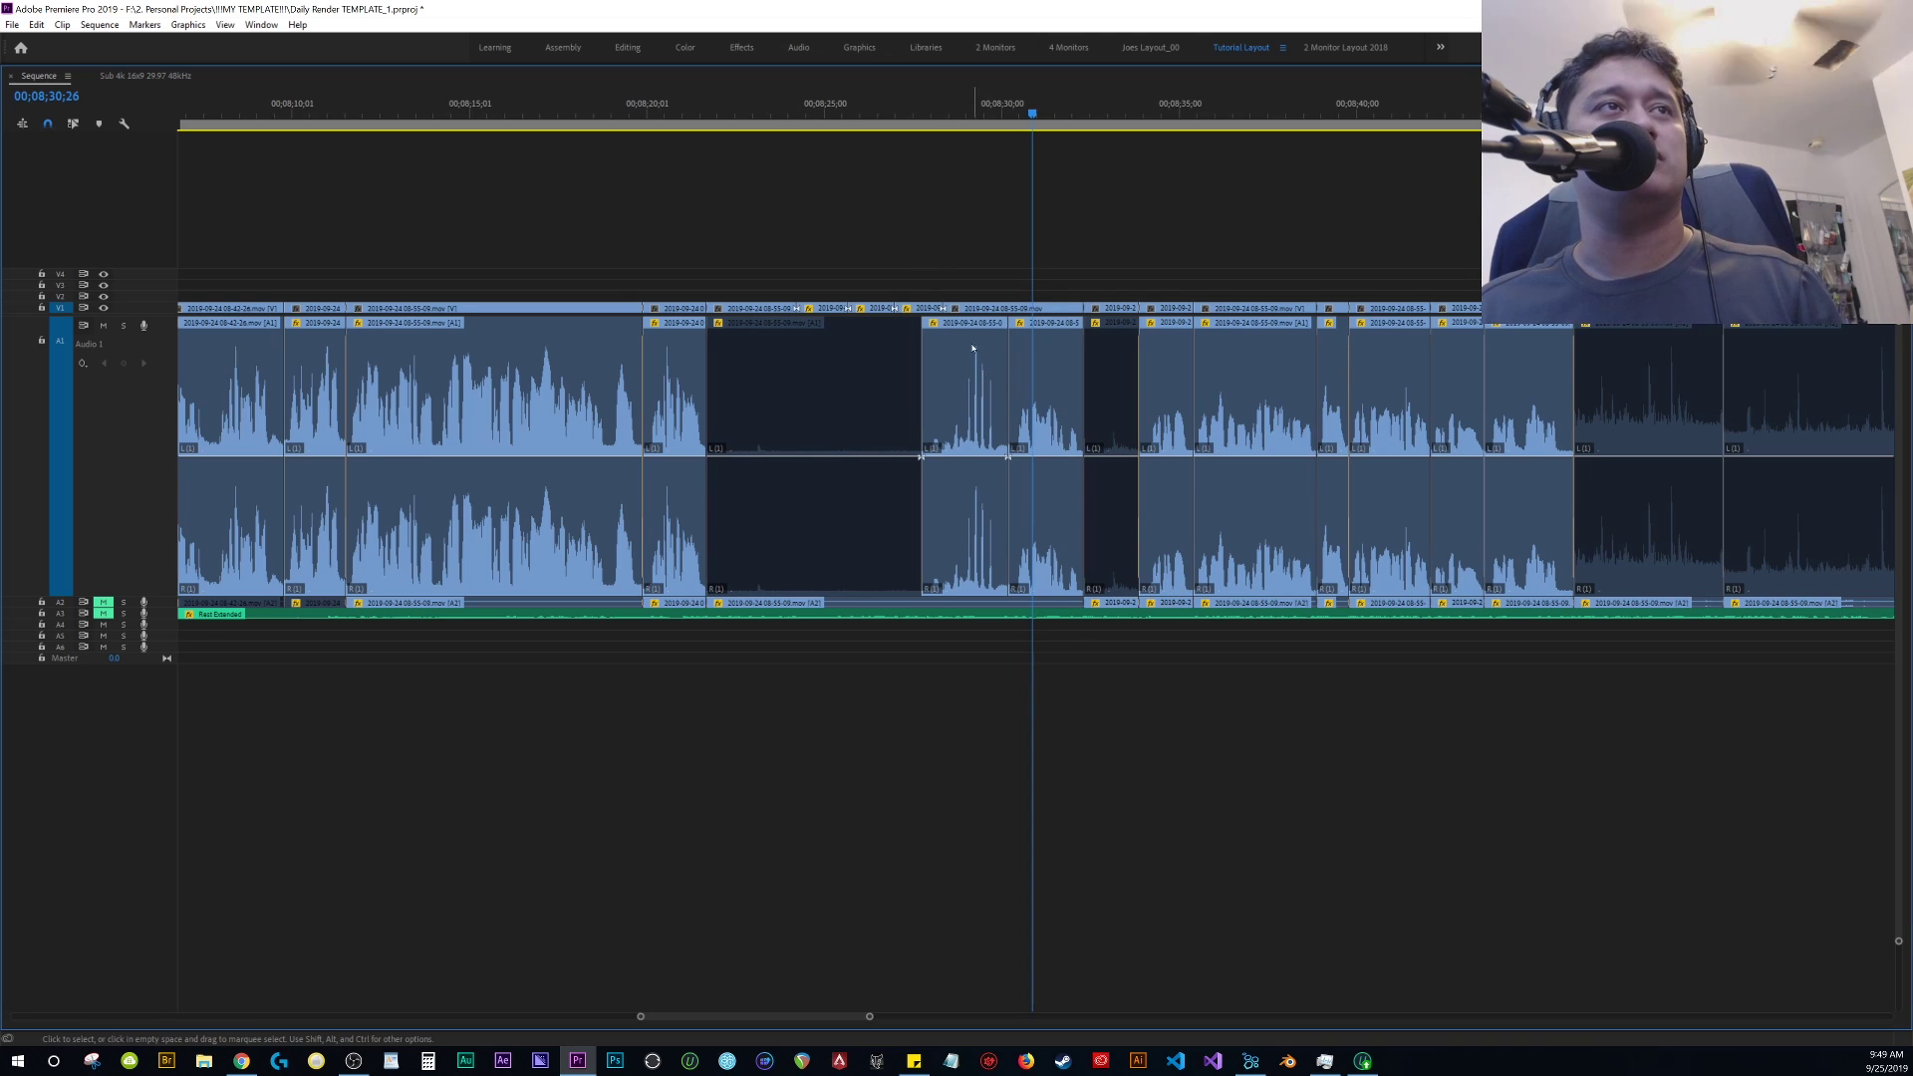
Reselect the clips from about 00:08:21 to 00:08:46 and apply Normalize All Peaks through Audio Gain
mouse_move(974, 381)
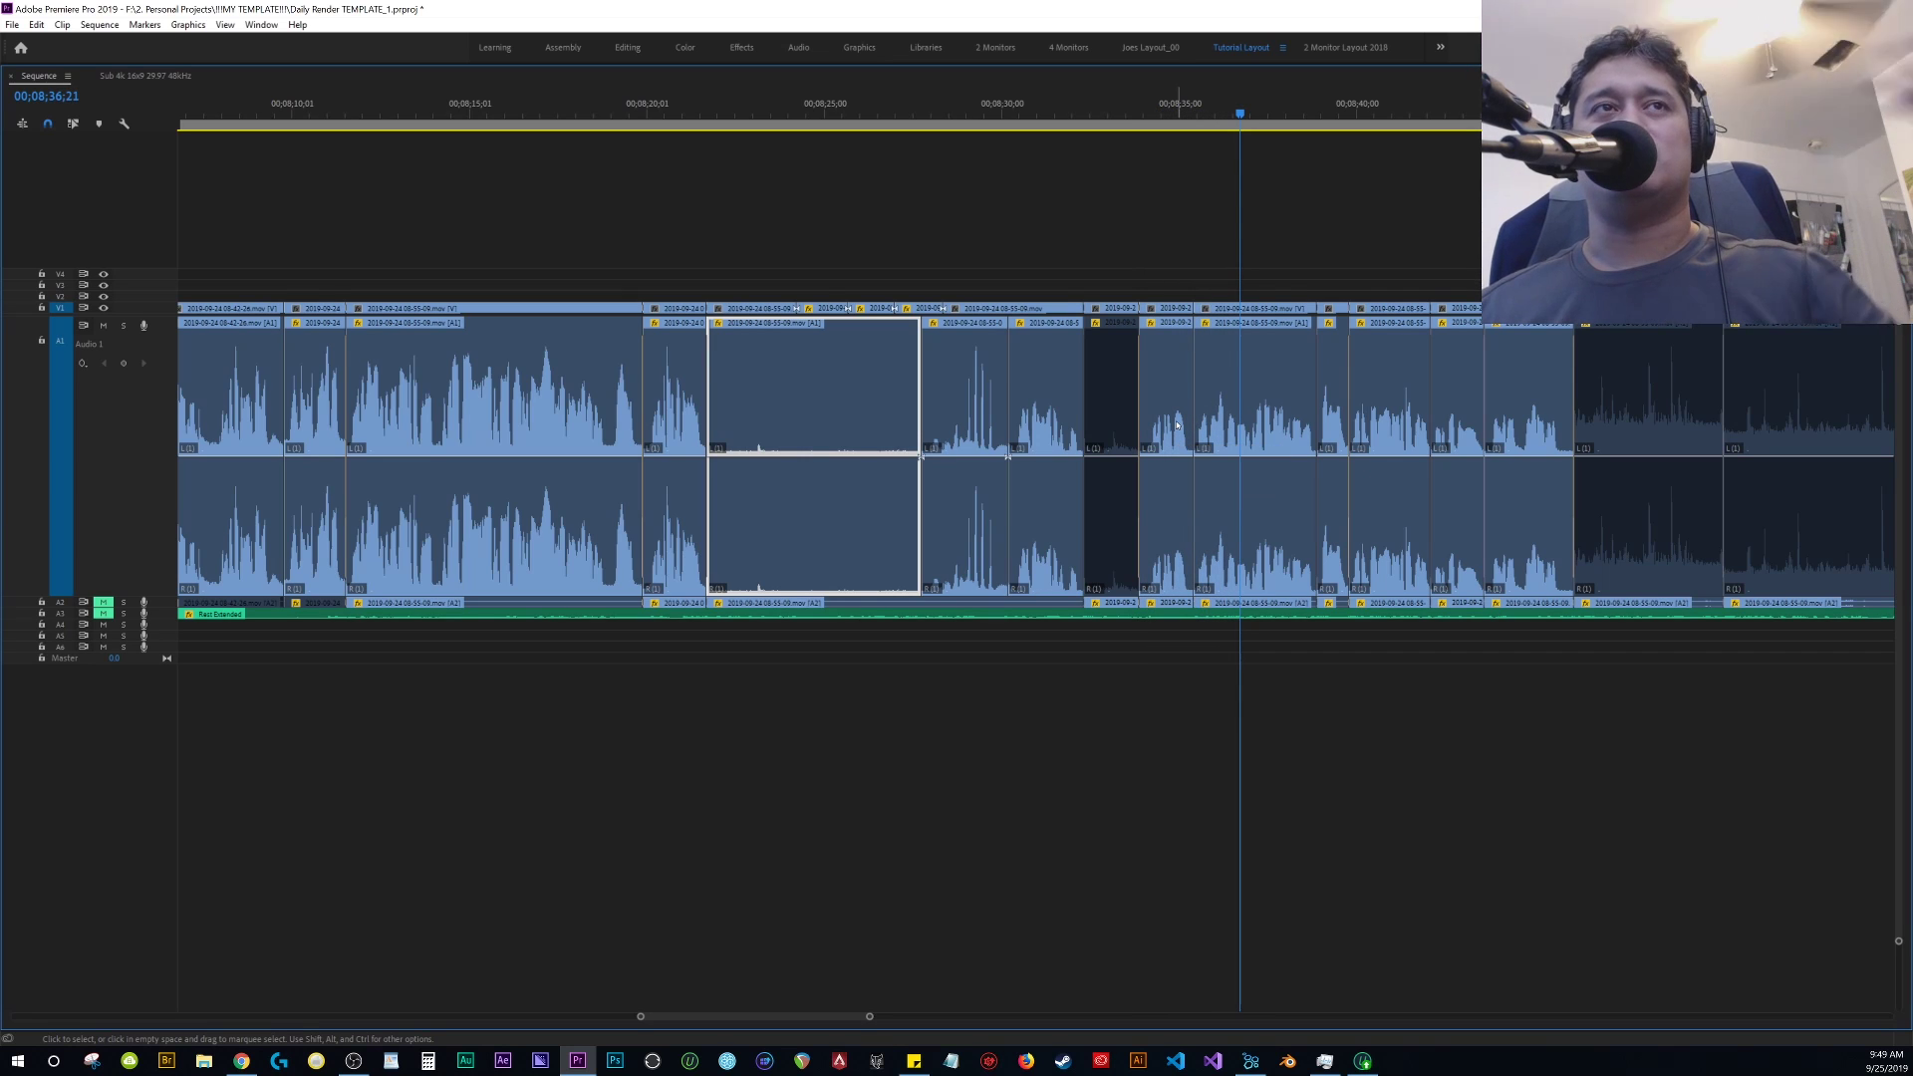
drag(1474, 256, 886, 419)
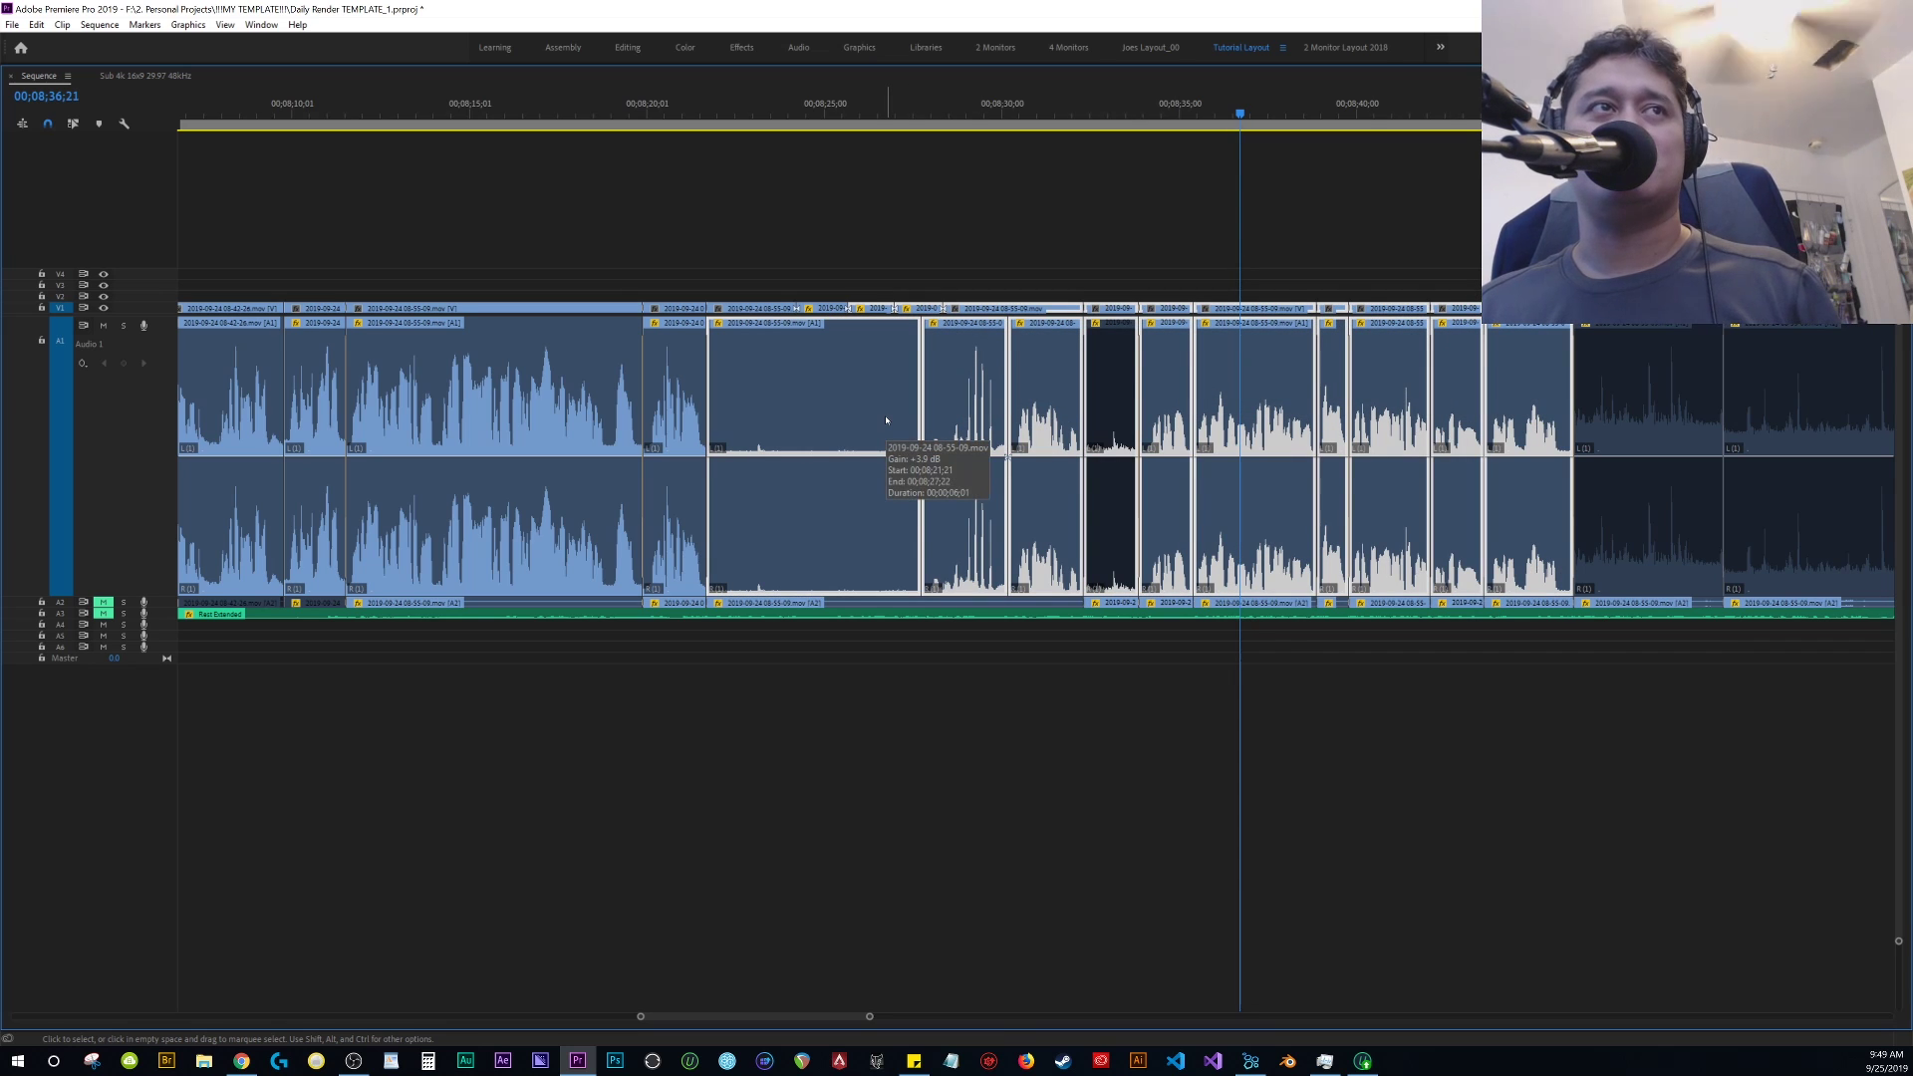
right_click(886, 419)
click(976, 778)
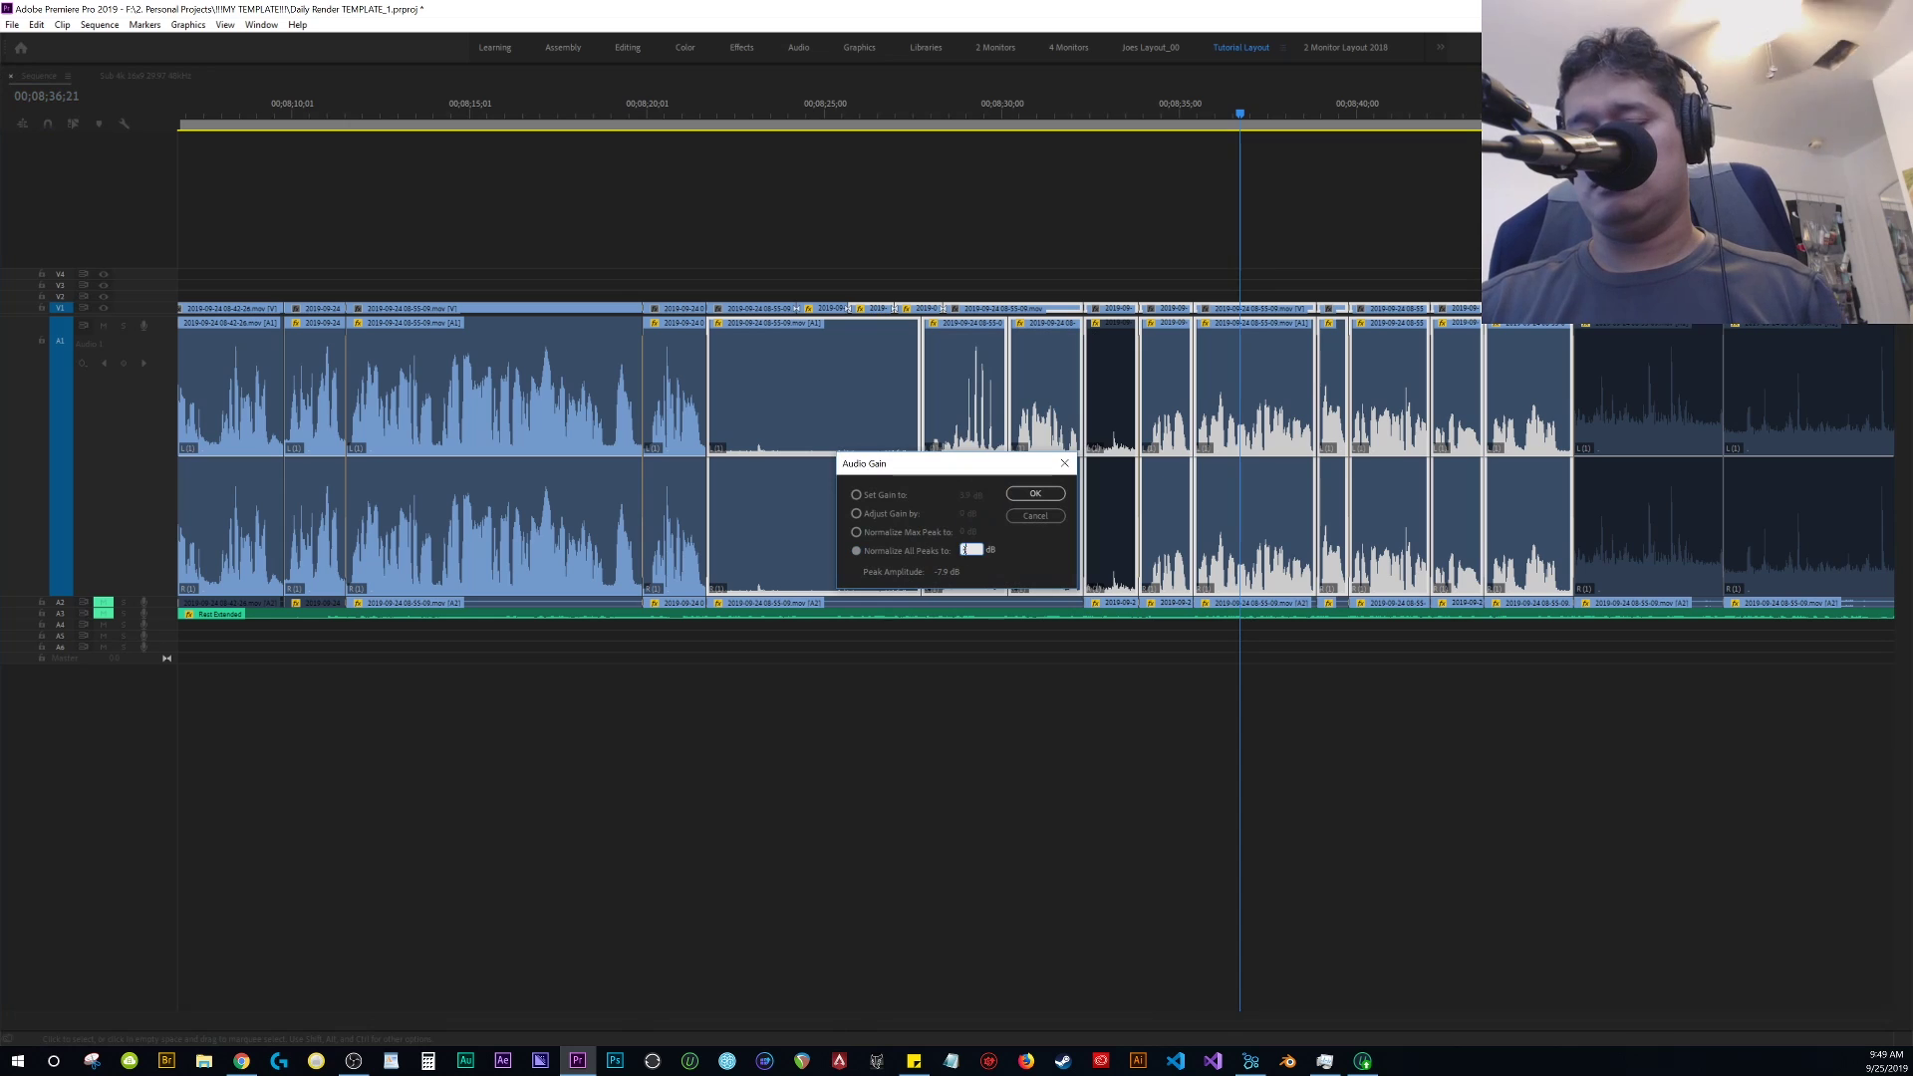
click(1035, 493)
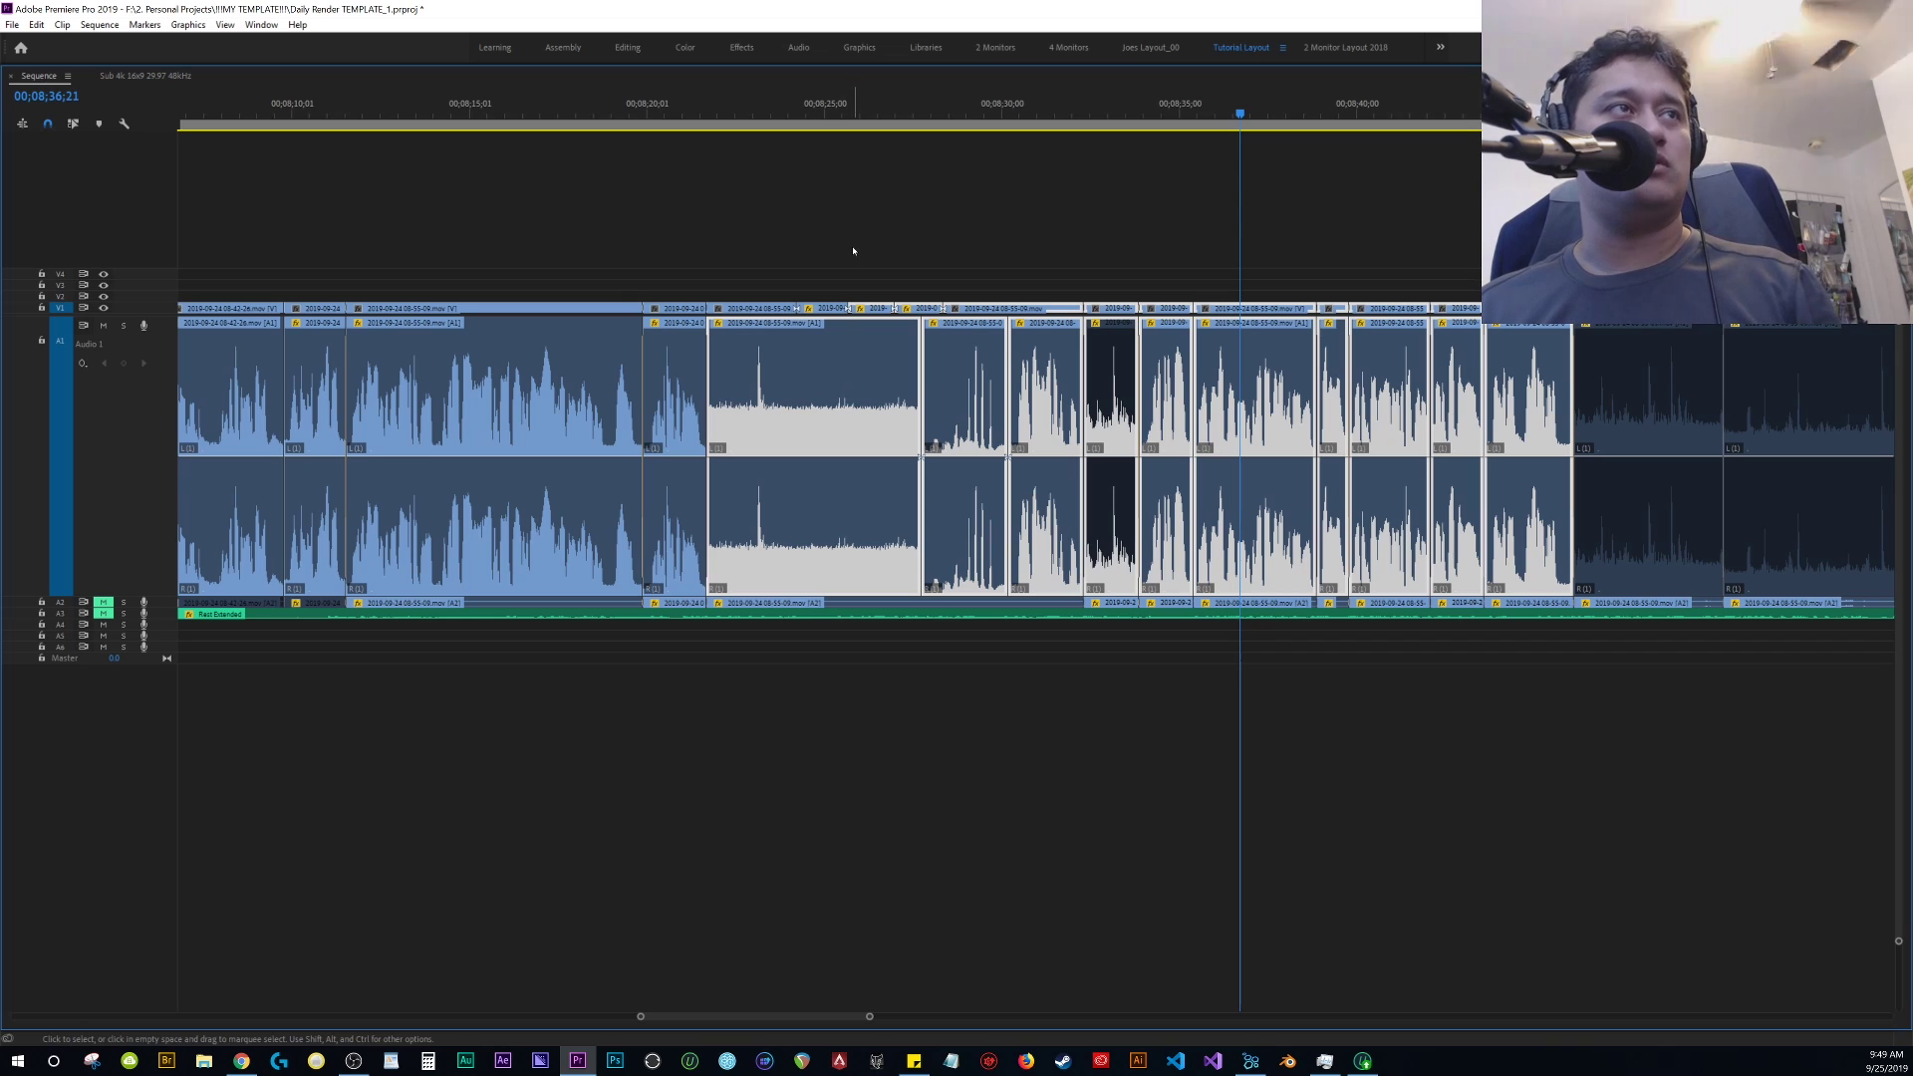
Play the sequence from 00:08:25:02 and disable the noisy audio clip that starts at about 00:08:21
click(827, 388)
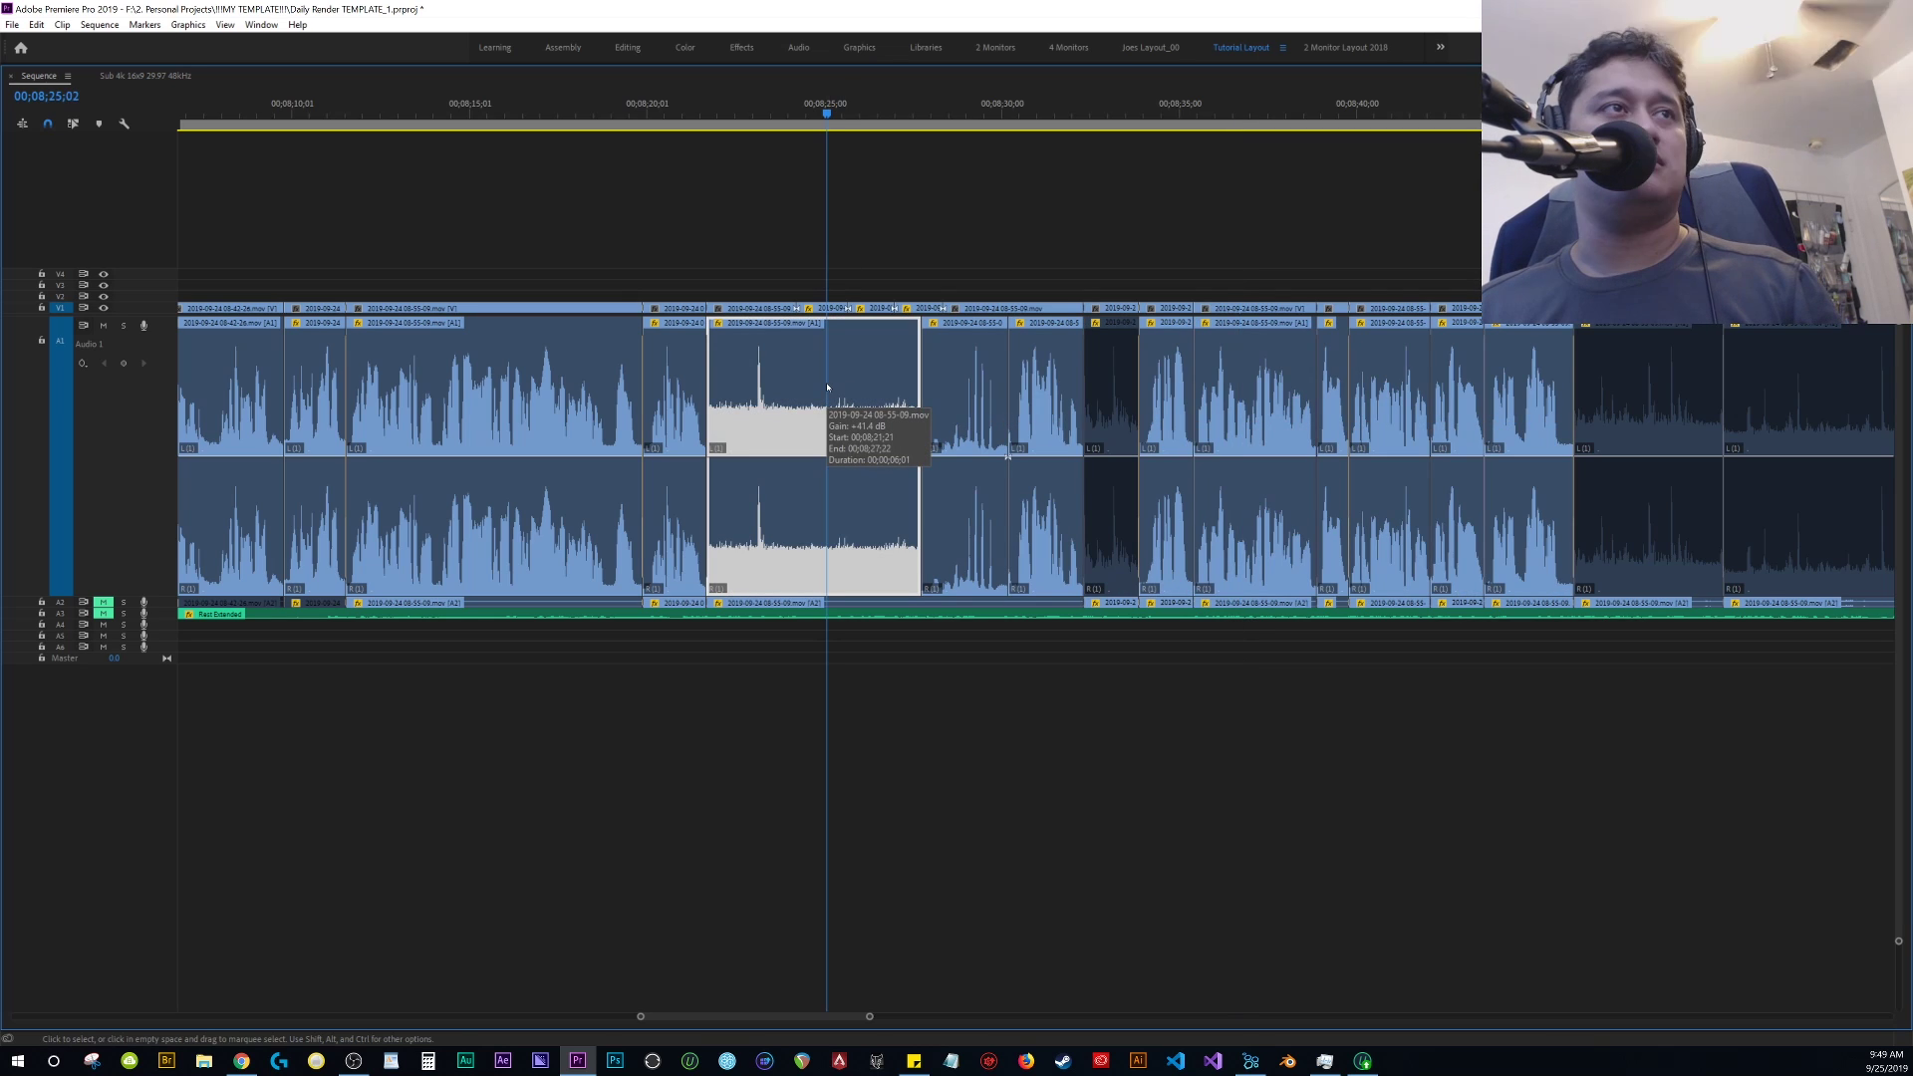
key(space)
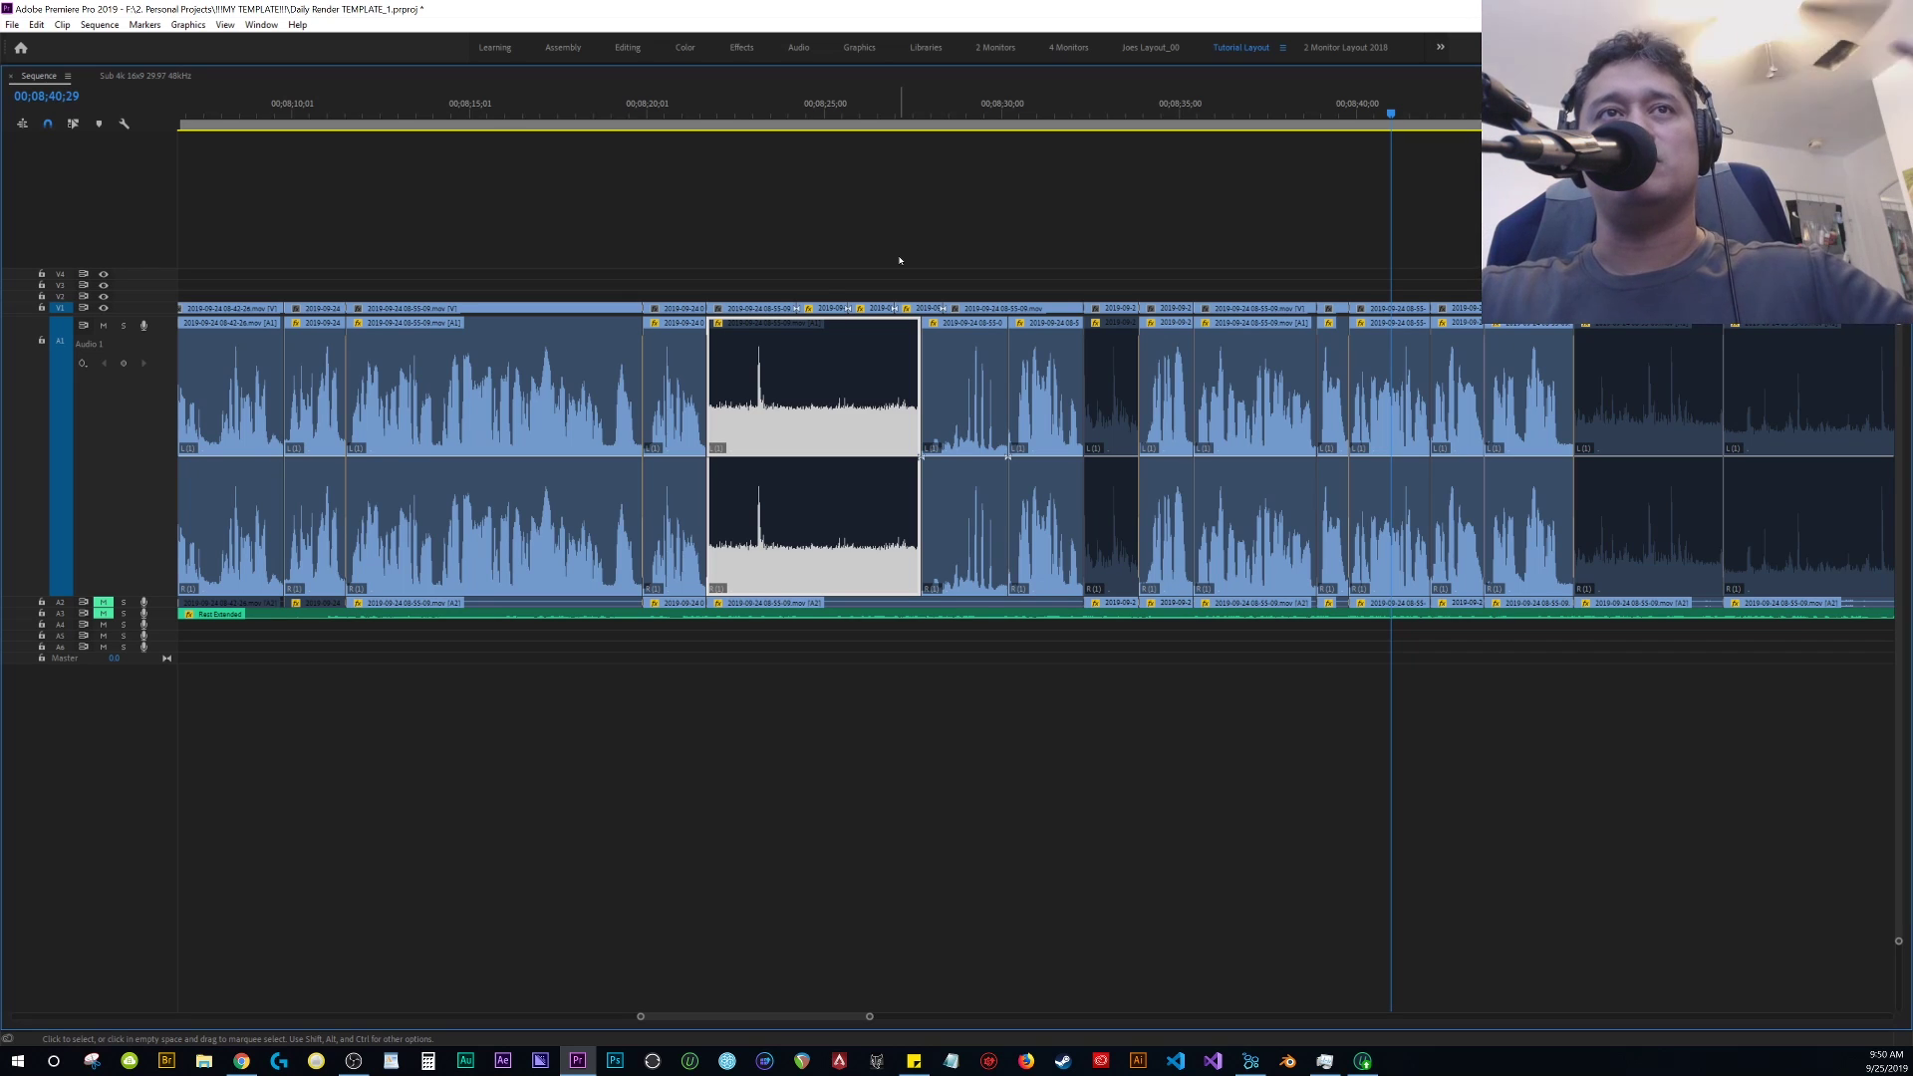
click(907, 230)
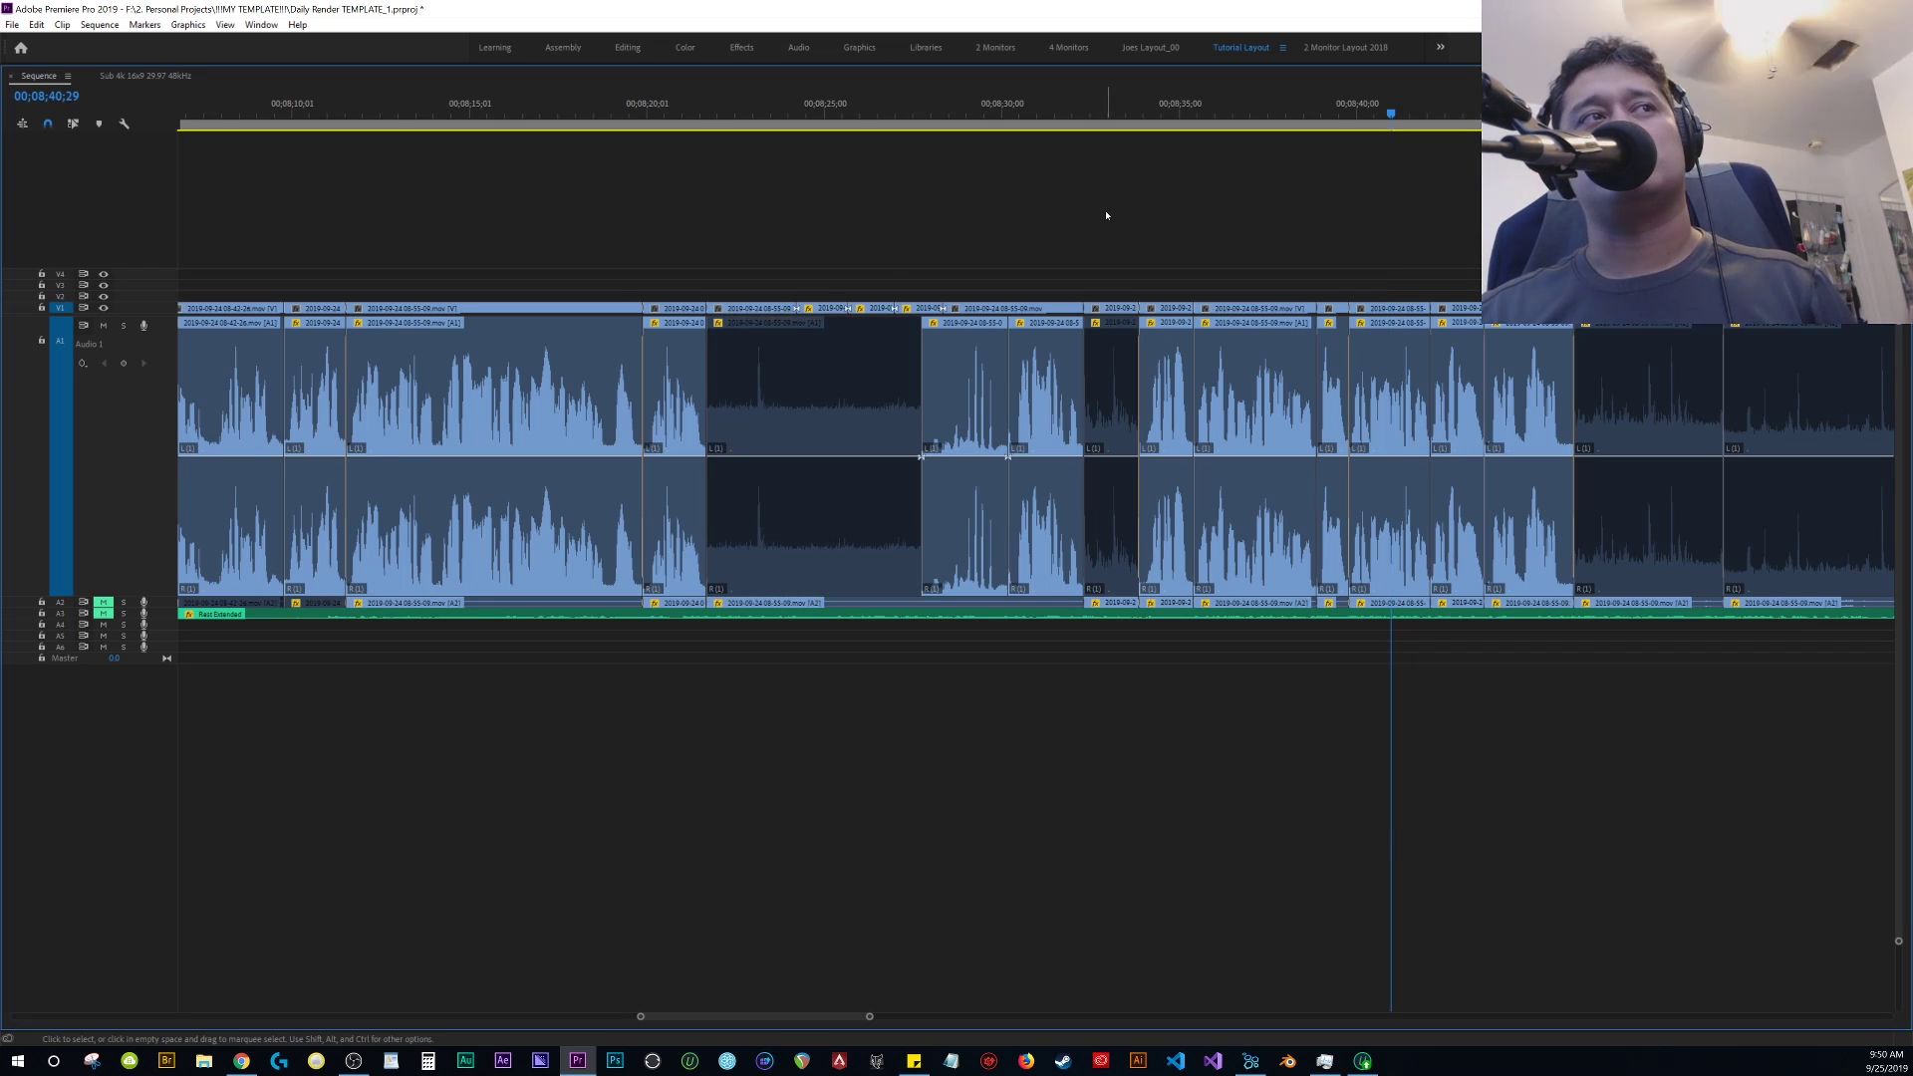
click(879, 403)
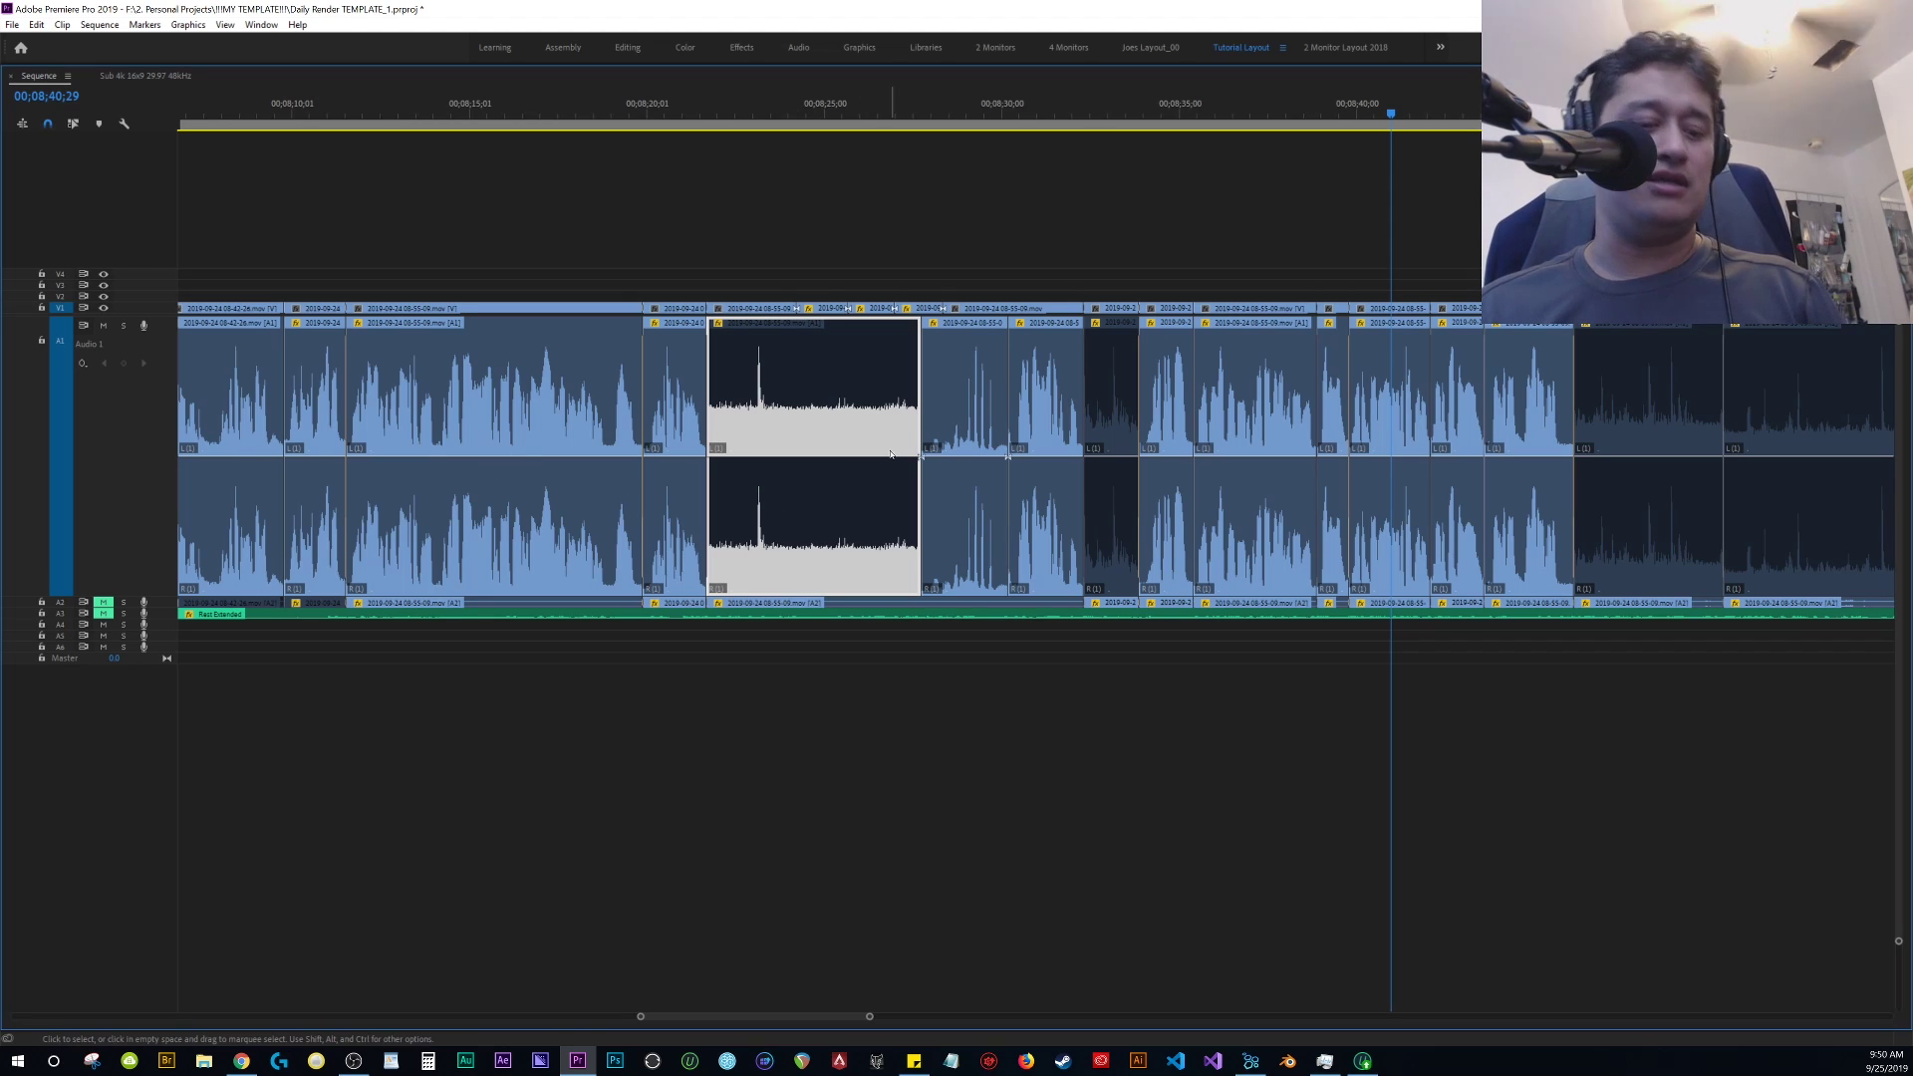
key(c)
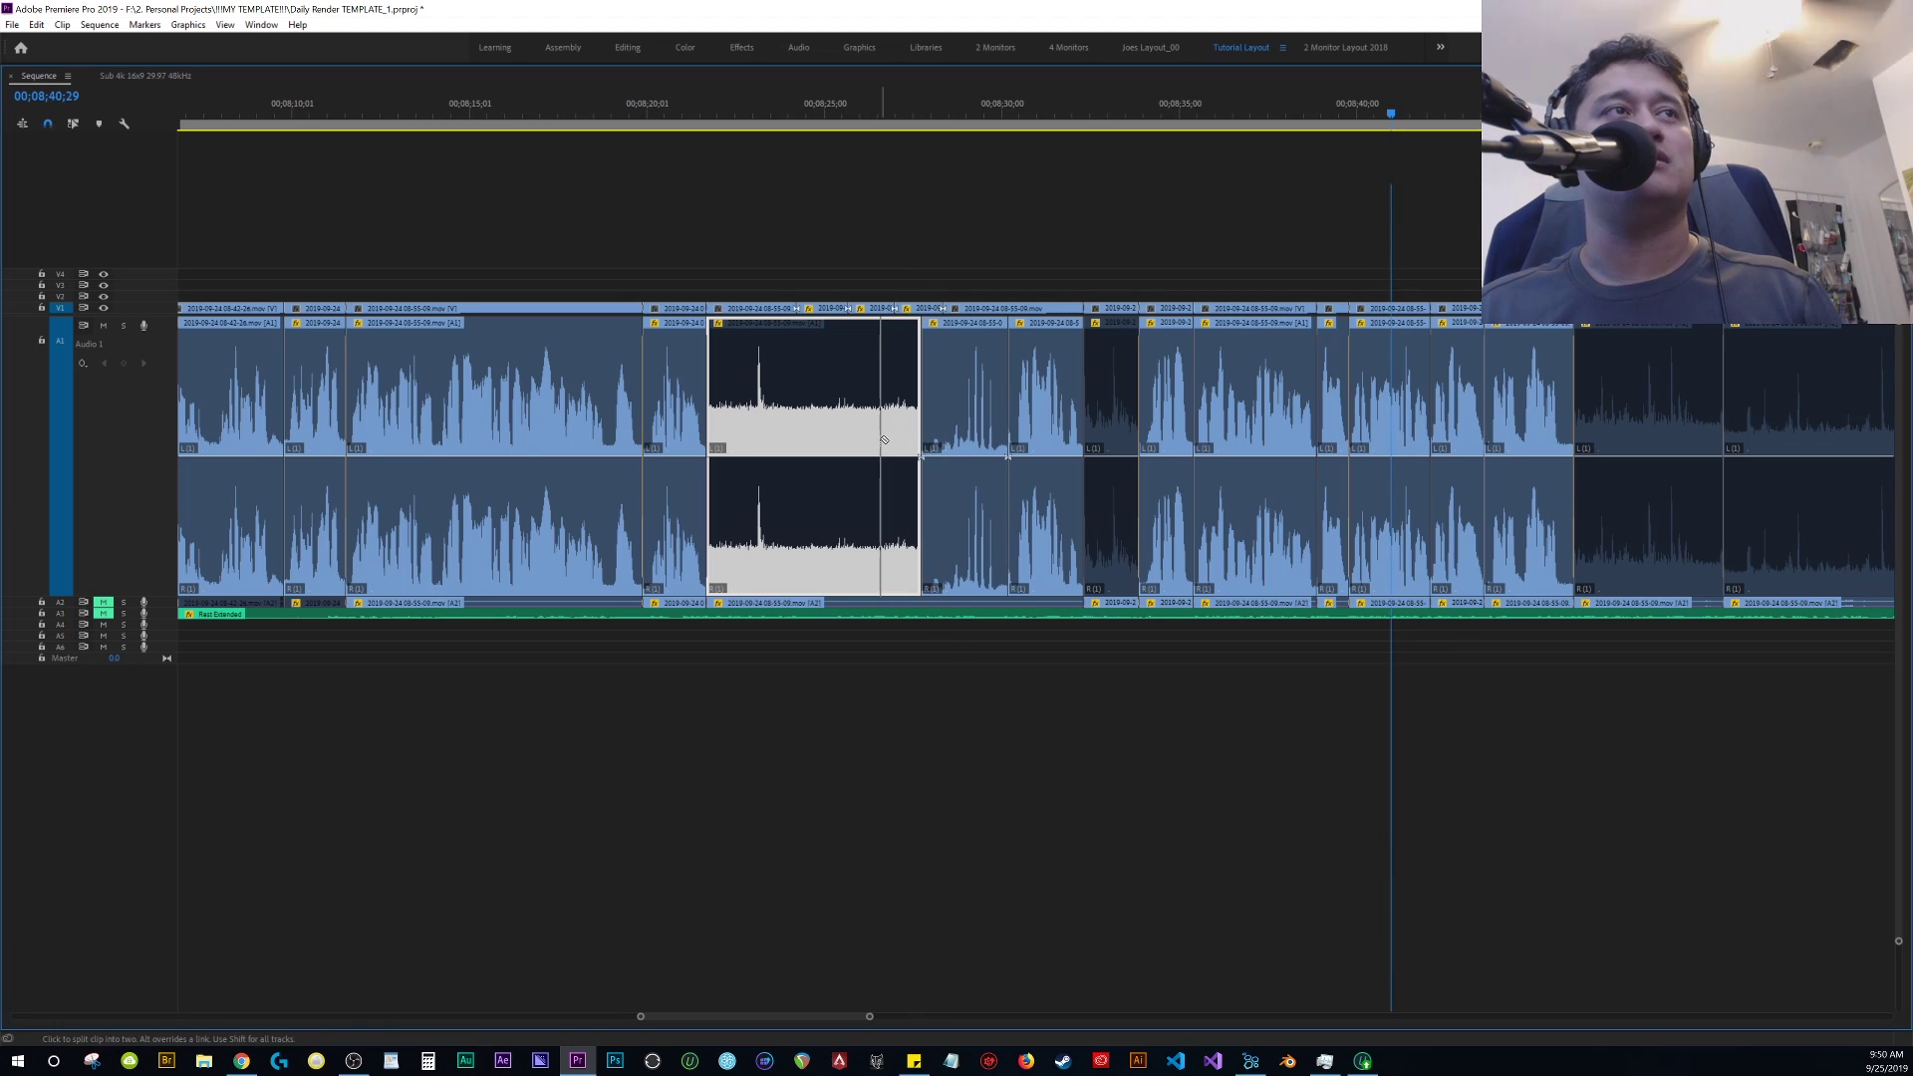
key(v)
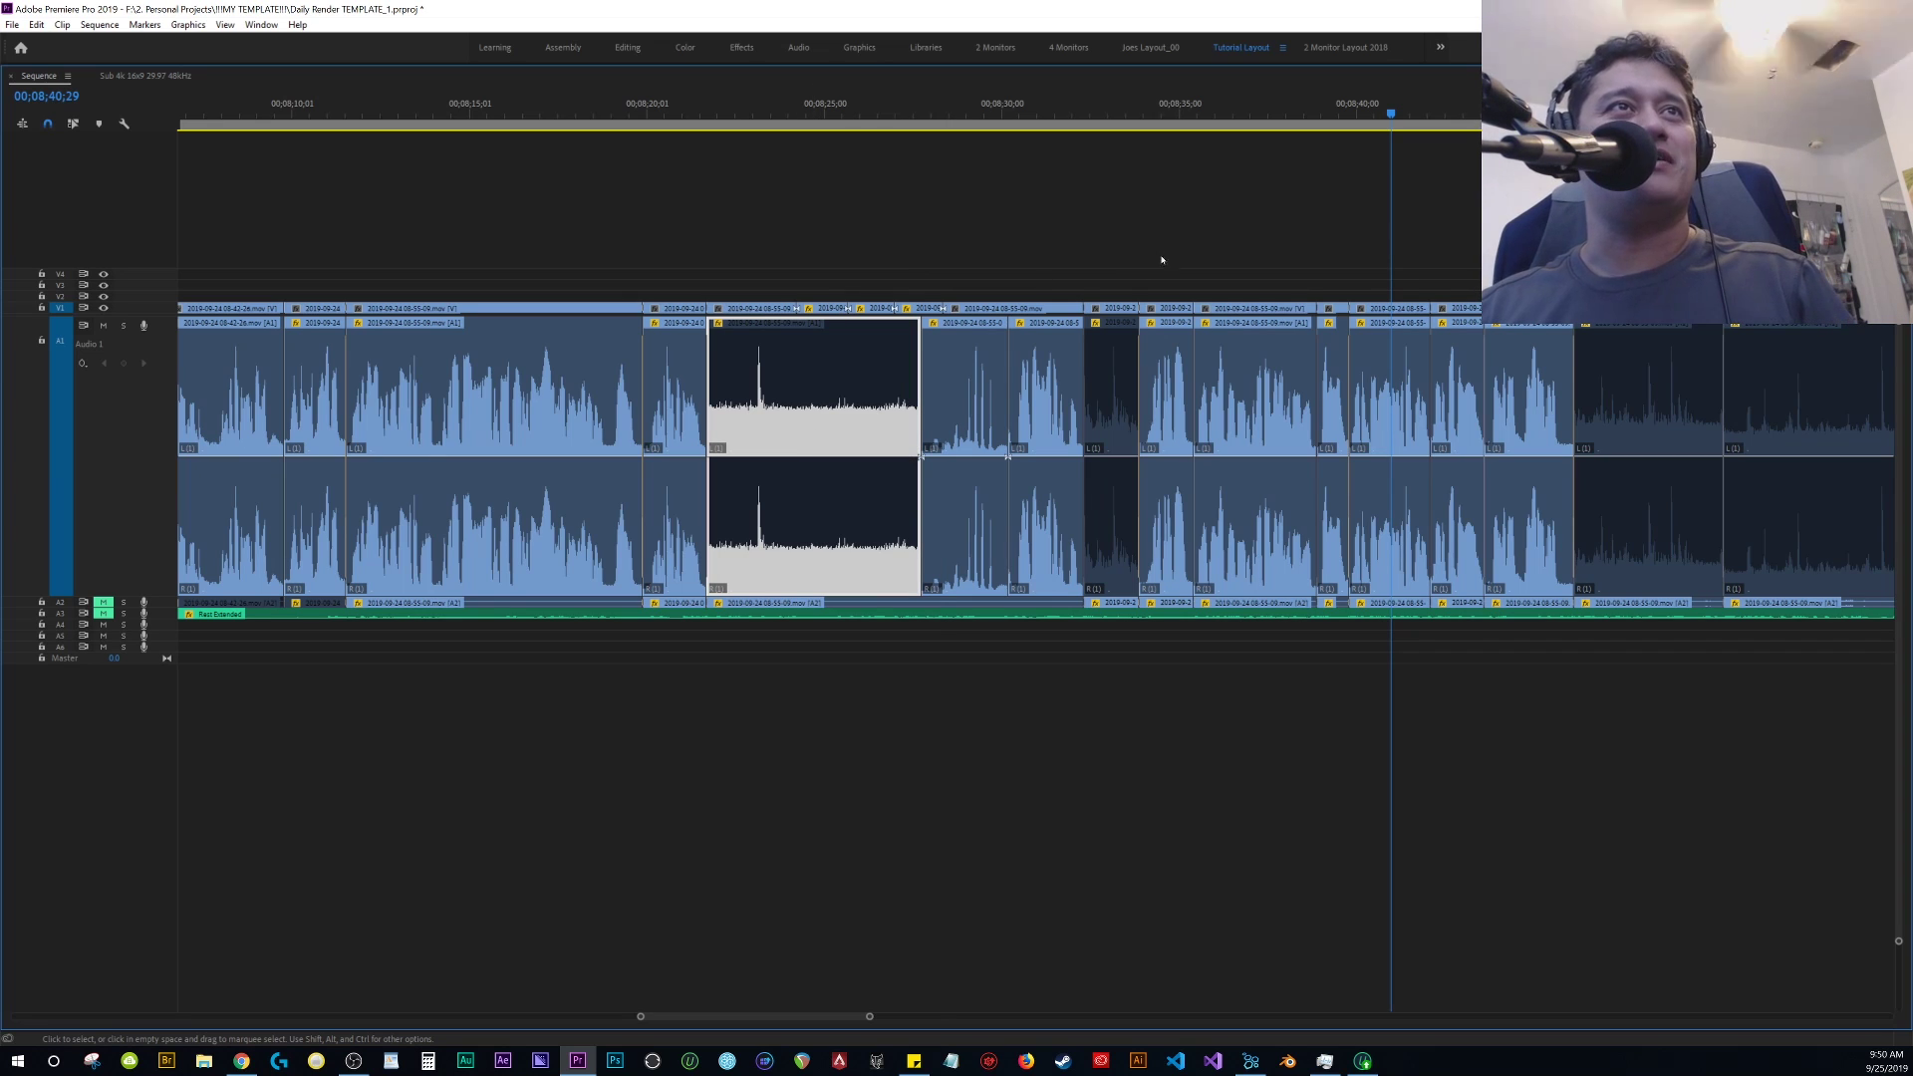
Deselect the disabled clip and restore the full panel layout from the maximized timeline
click(1157, 210)
key(grave)
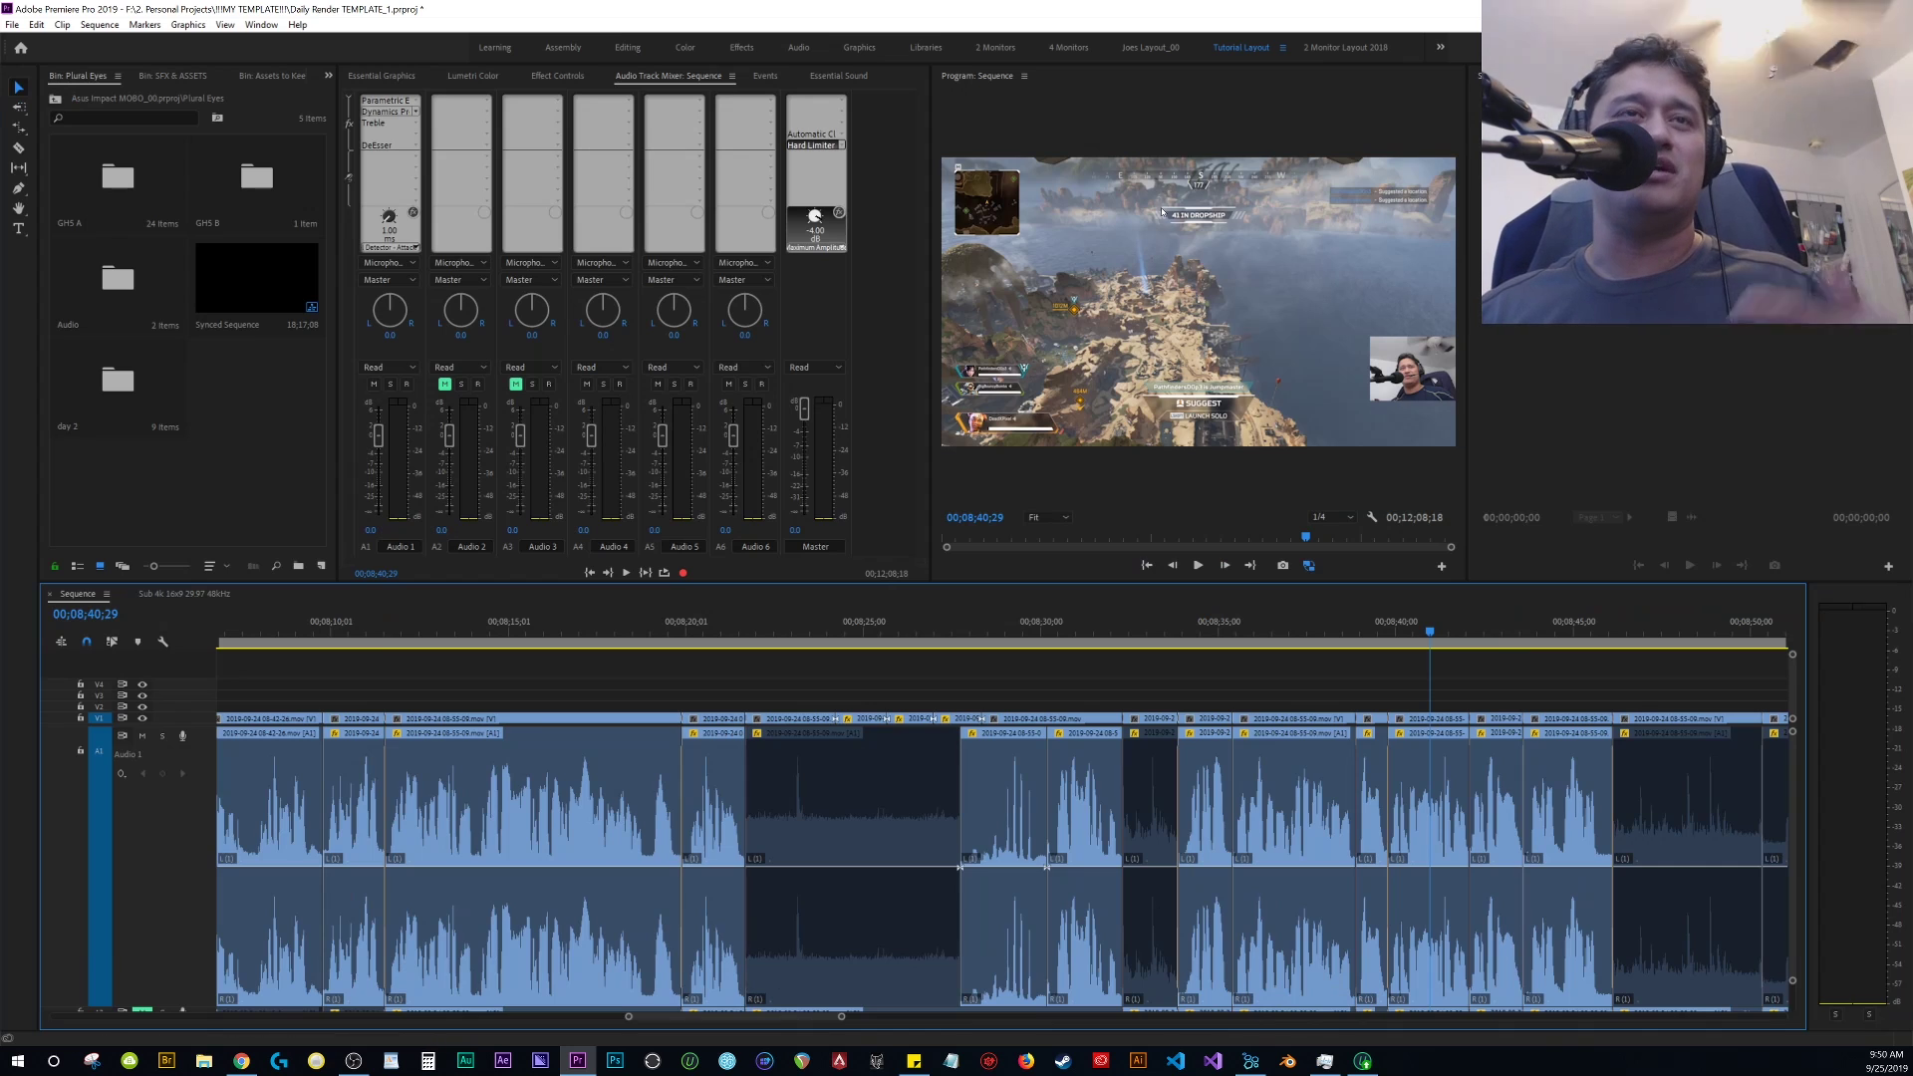